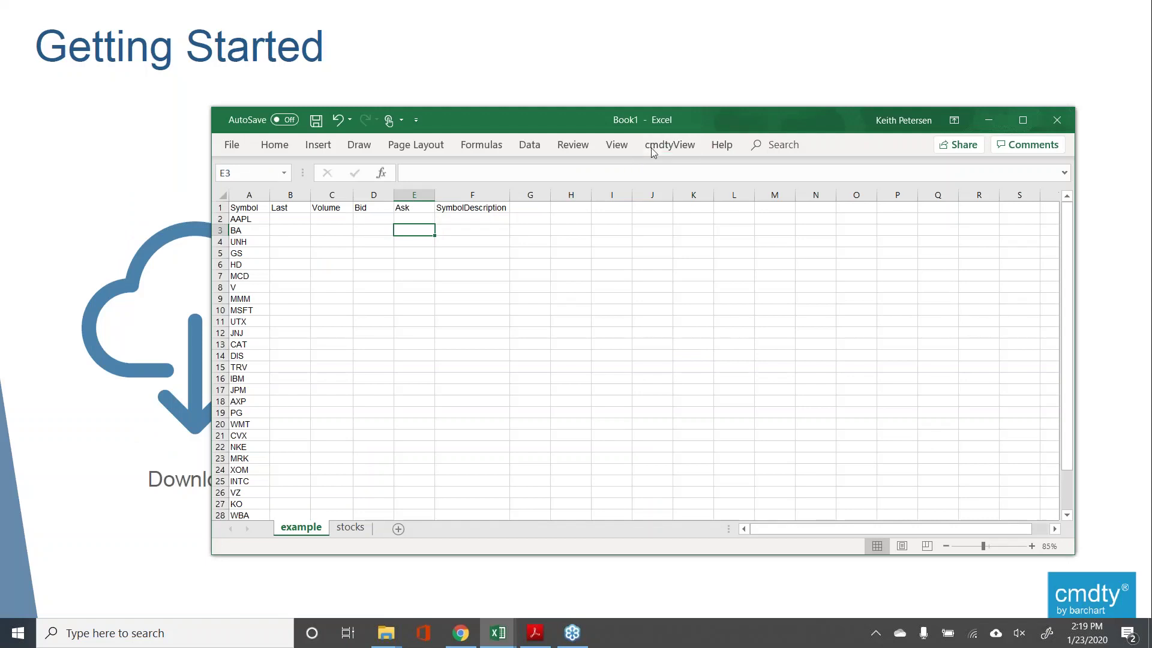
click(654, 148)
click(356, 168)
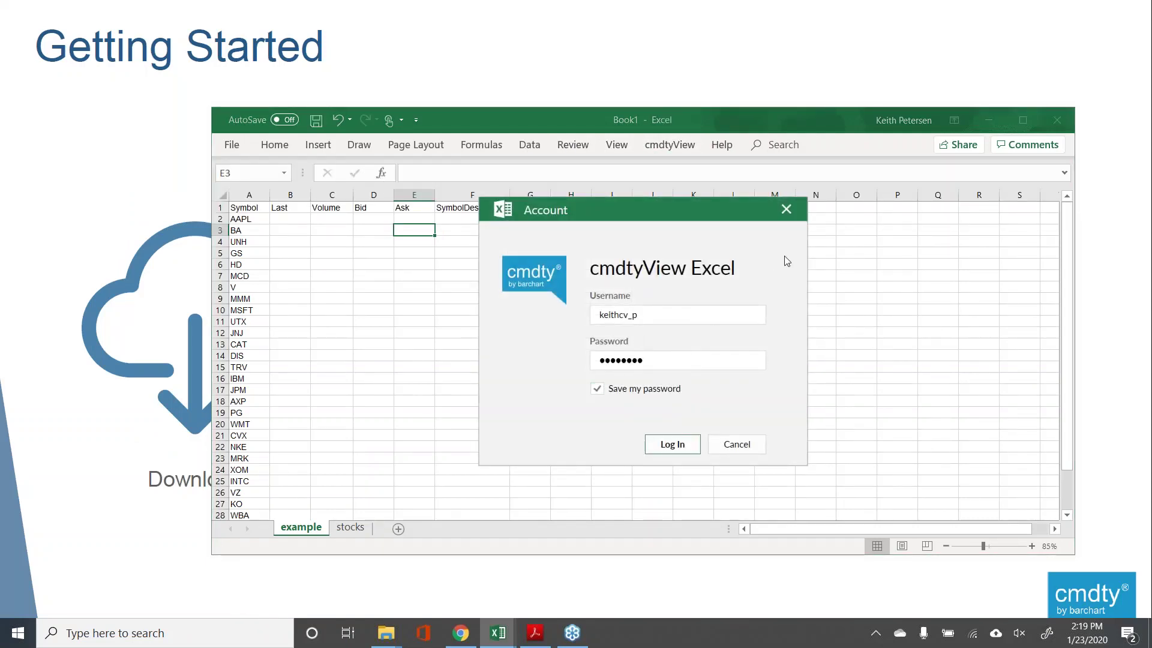
click(787, 209)
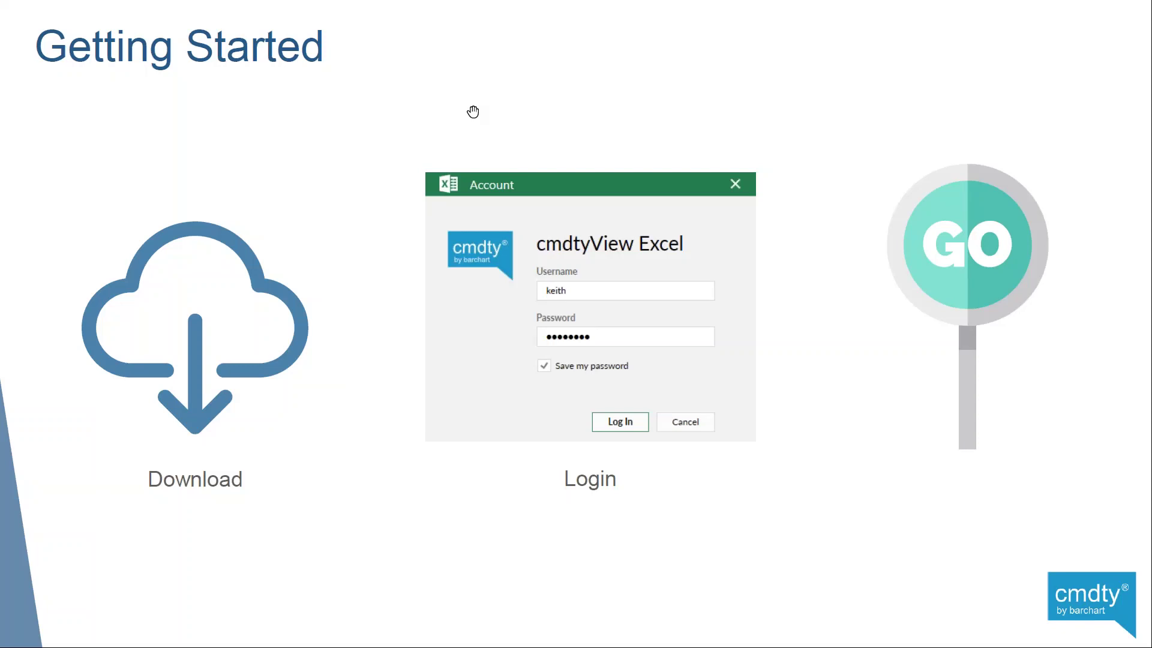
- Switch from the presentation to the Book1 workbook in Excel and show its stocks sheet in a maximized window
key(Right)
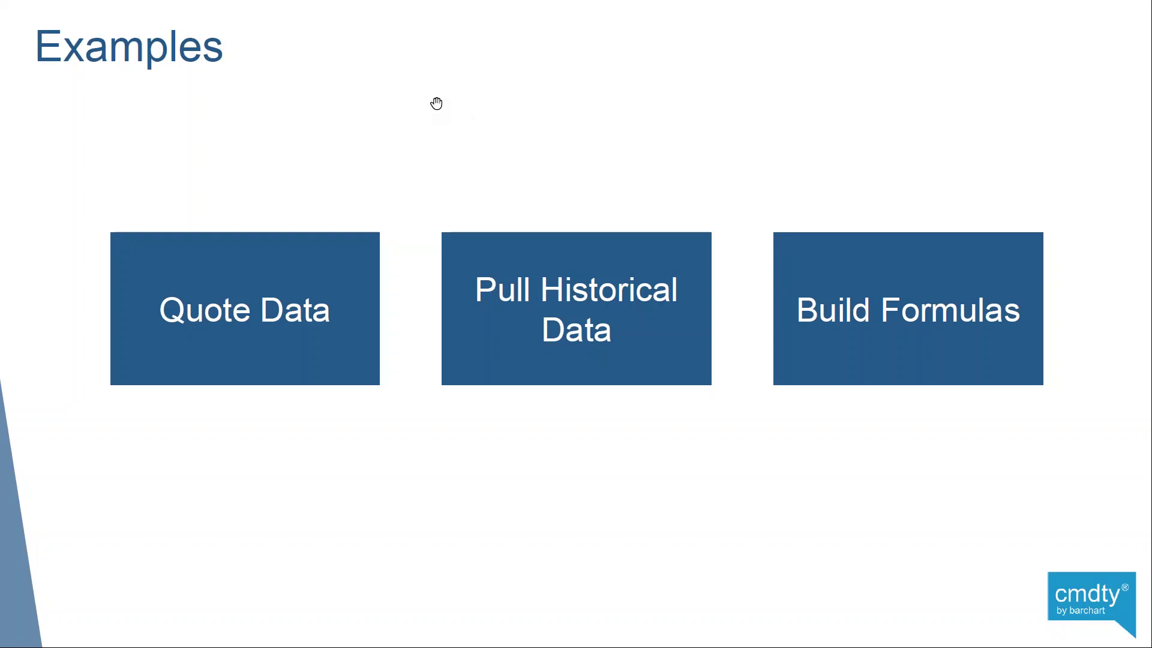
key(alt+Tab)
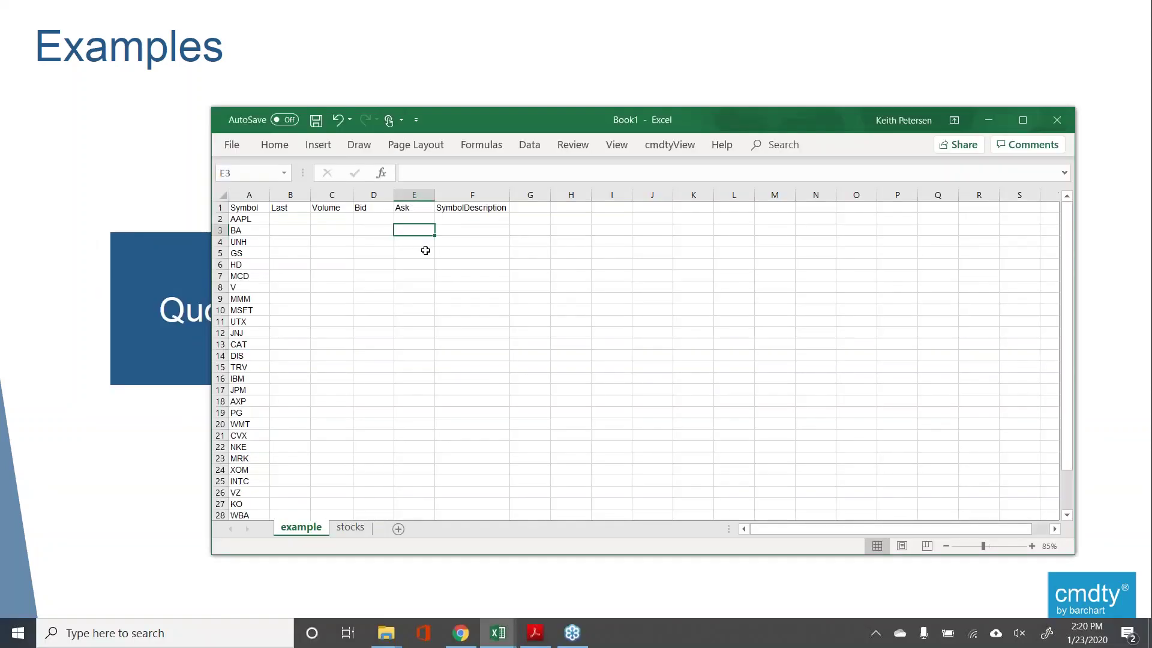
click(424, 250)
drag(549, 111, 447, 43)
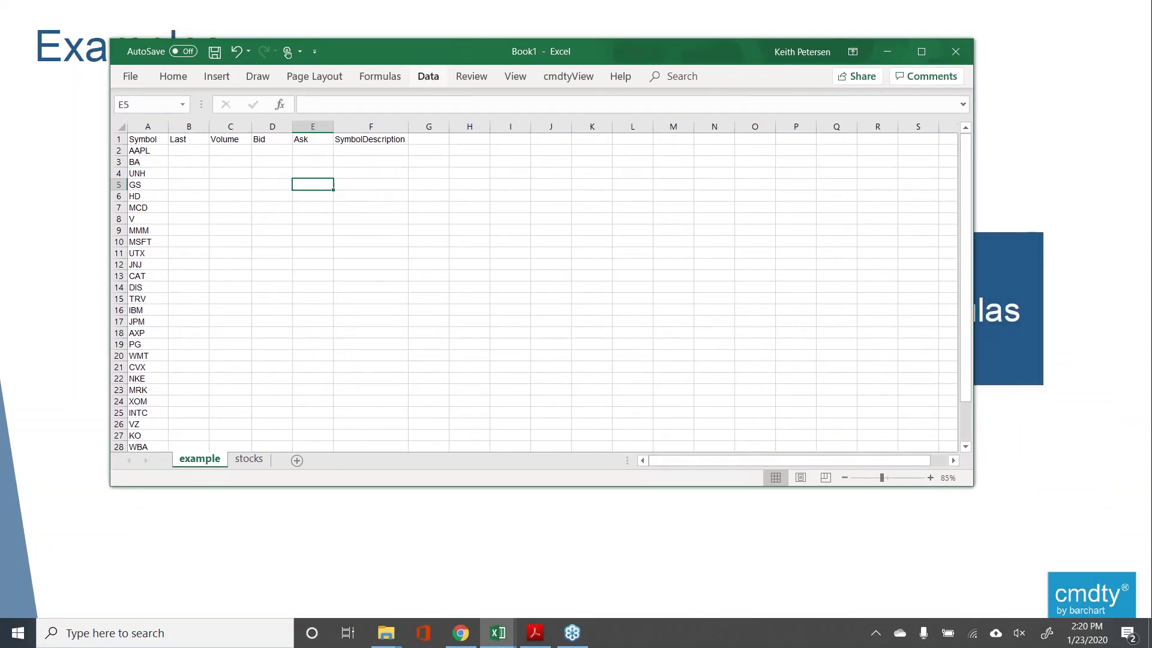
click(246, 461)
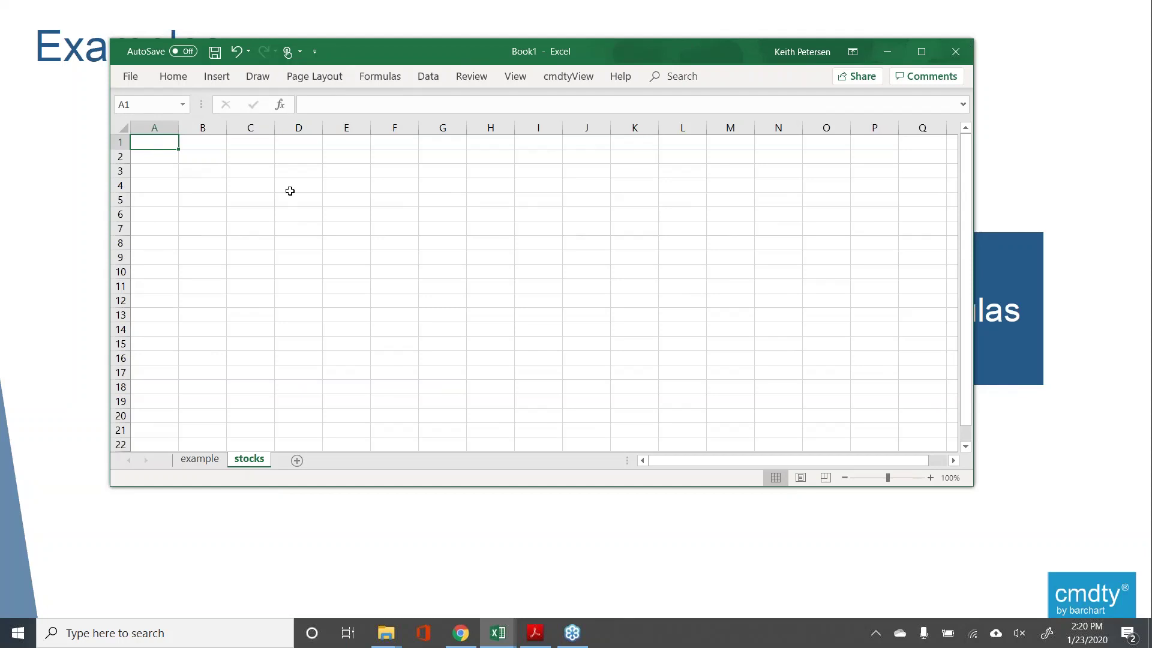
double_click(458, 51)
click(331, 146)
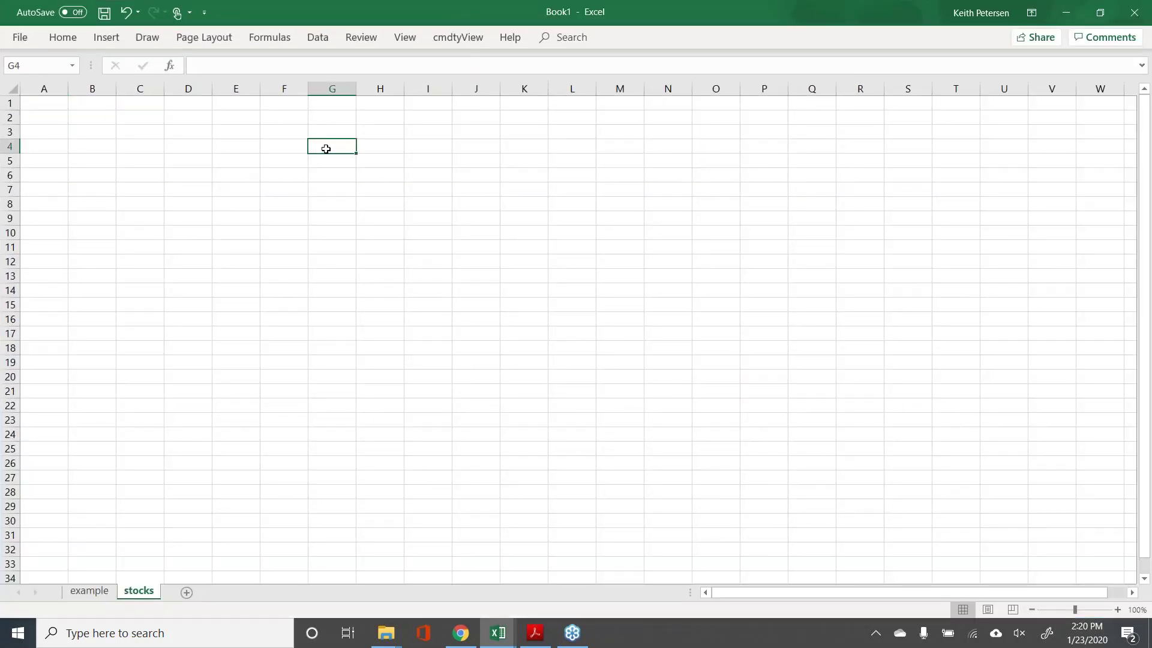
- Log in to the cmdtyView Excel add-in with the saved account credentials
click(466, 38)
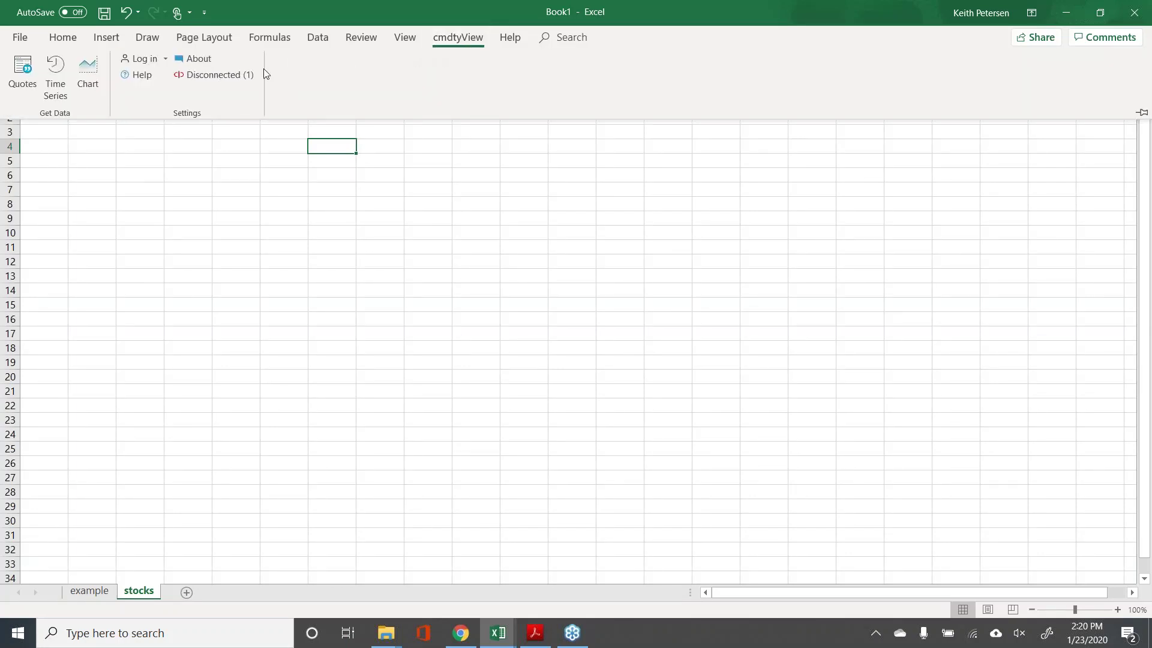
click(153, 60)
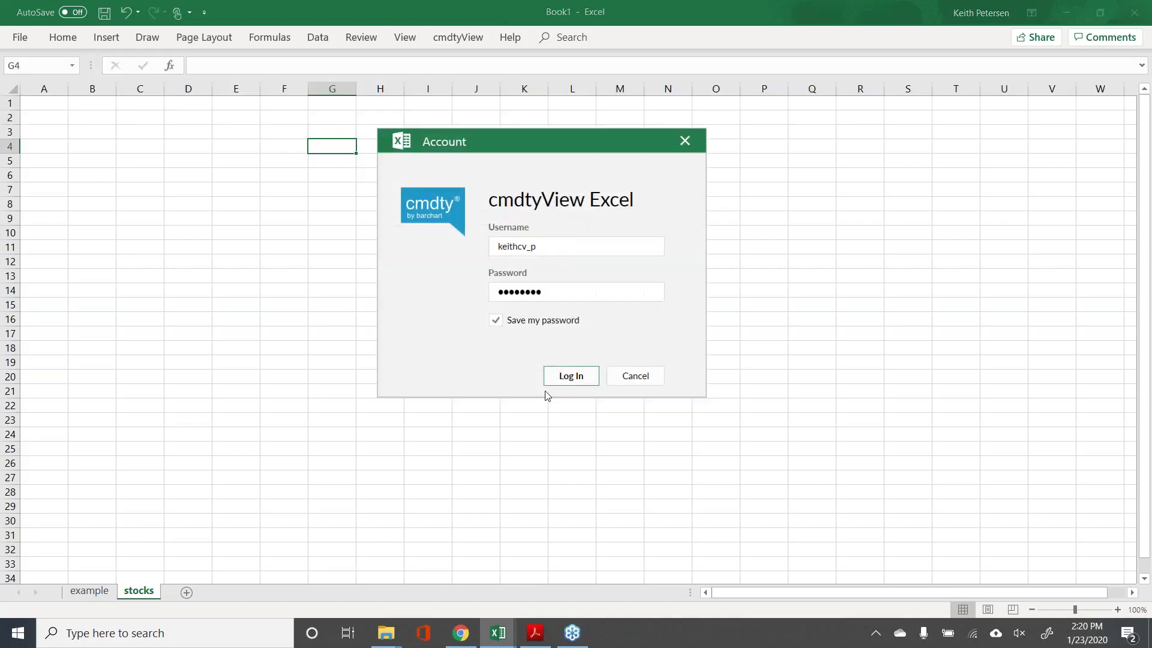
click(571, 376)
- Begin a quote insertion at cell A1 and add HOPA-1-10.CM from the cmdty Retail Fuel Prices group to the selected symbols
click(93, 103)
click(57, 104)
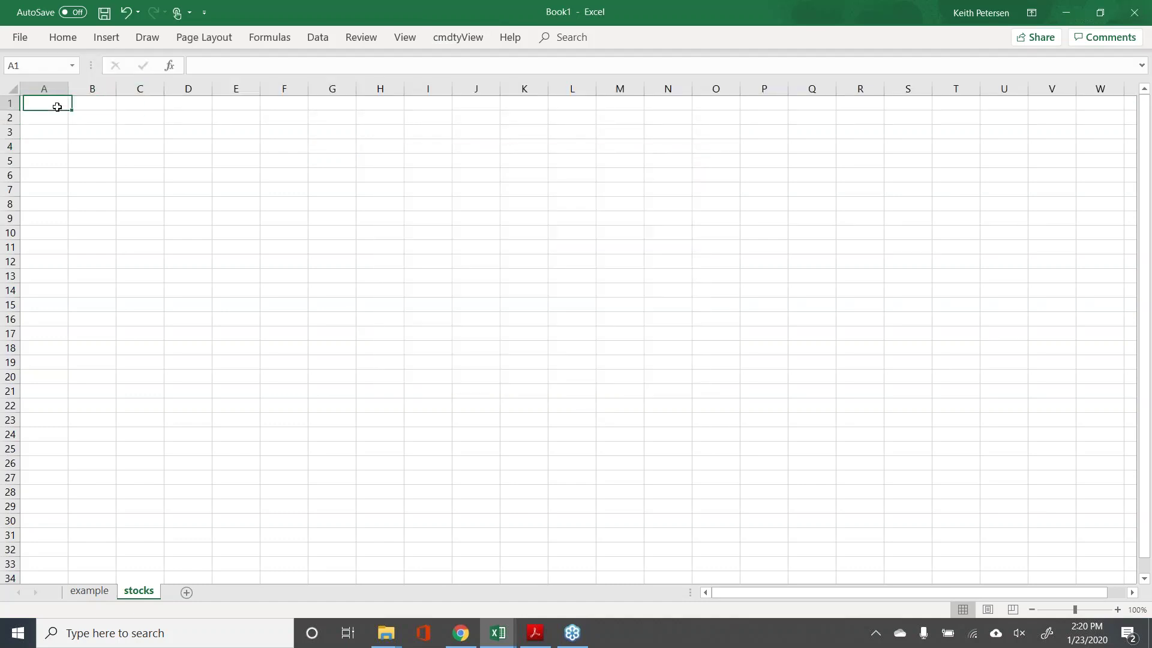
click(457, 39)
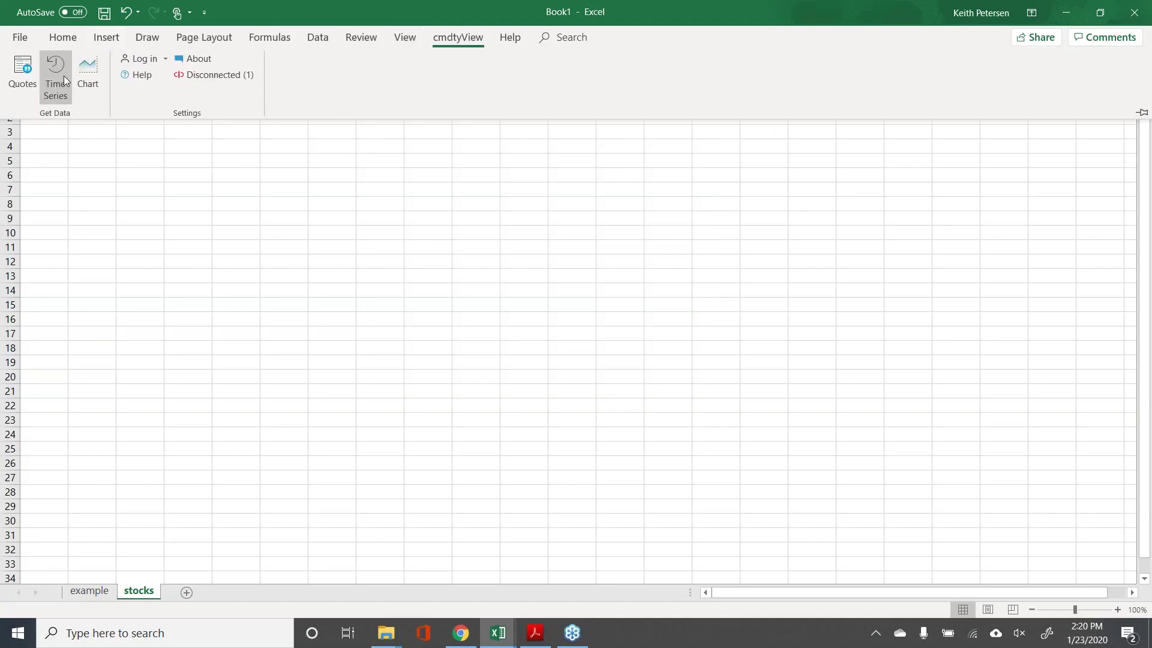
click(30, 76)
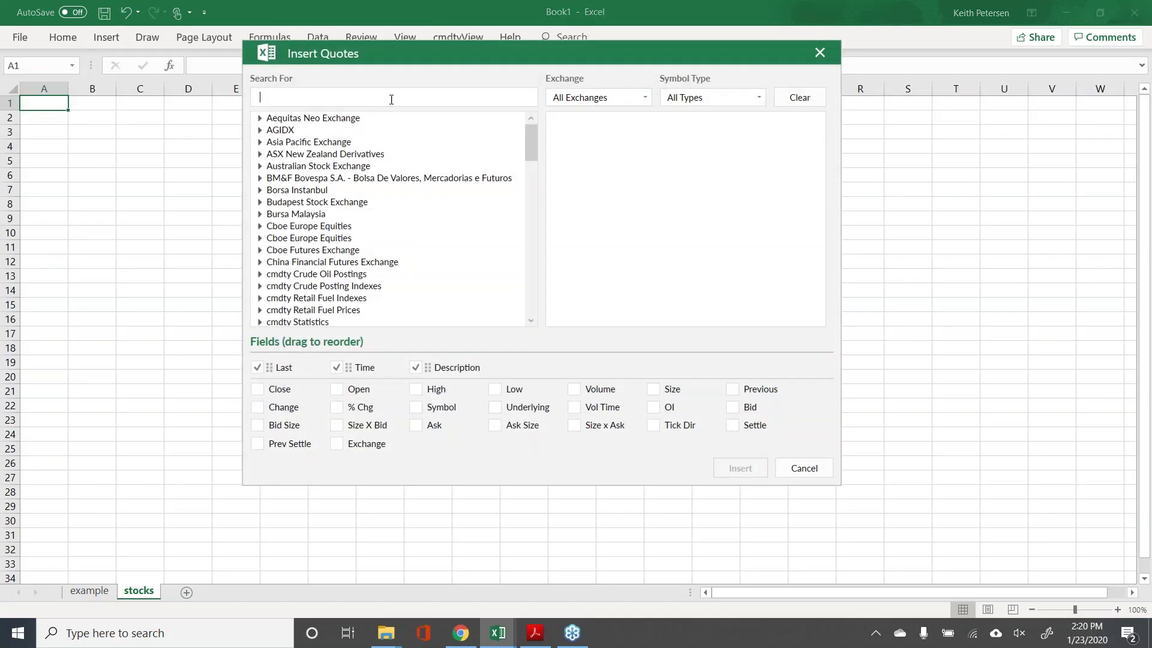
drag(534, 144, 531, 139)
scroll(329, 176, down, 1)
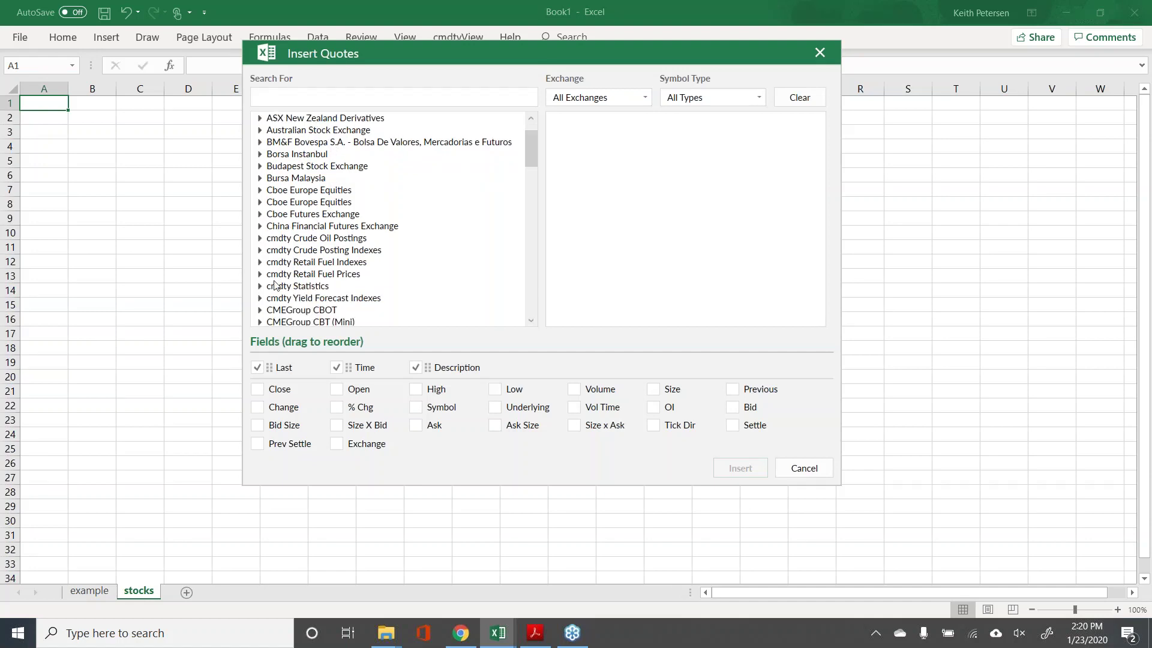
scroll(268, 282, down, 1)
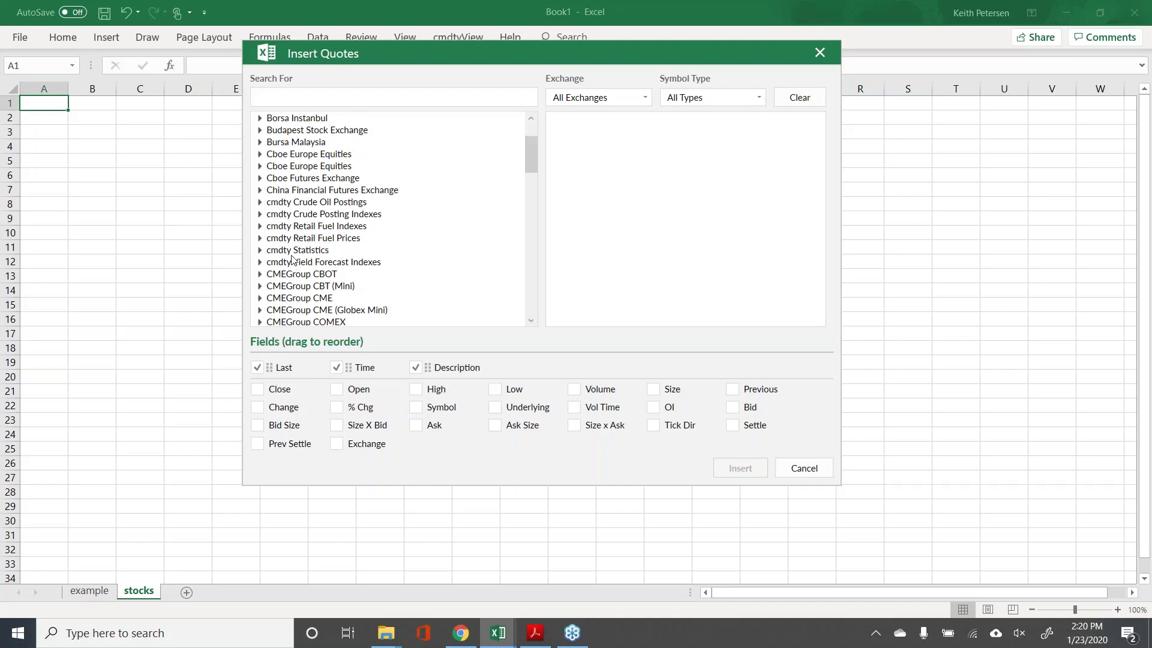
click(260, 239)
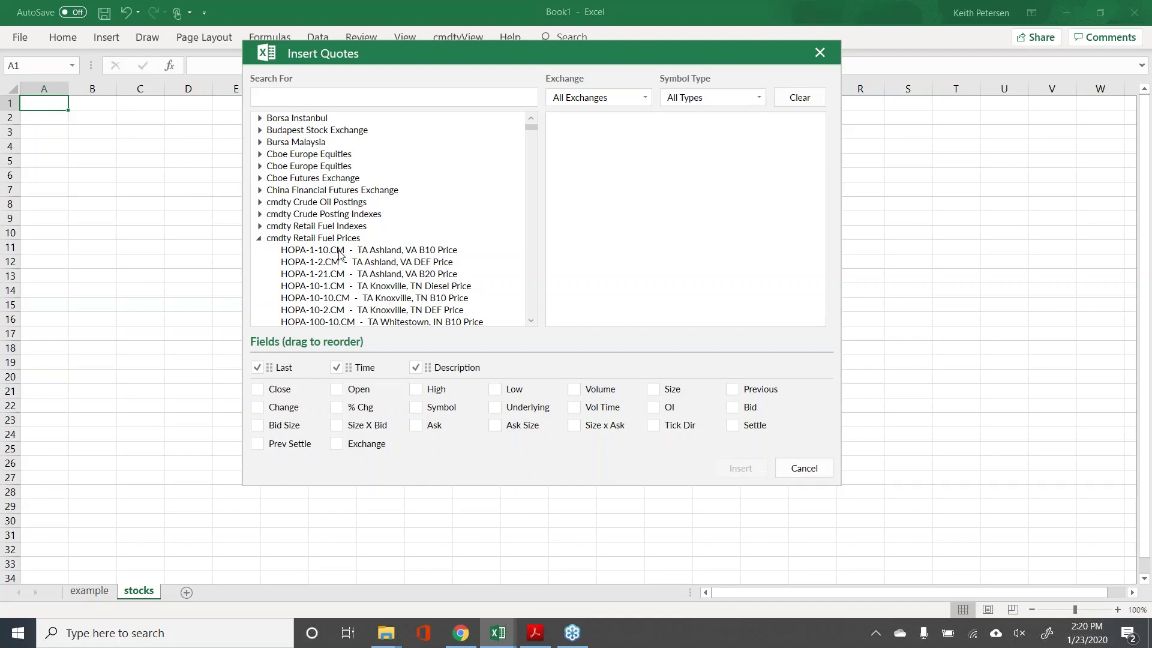
click(334, 252)
double_click(334, 252)
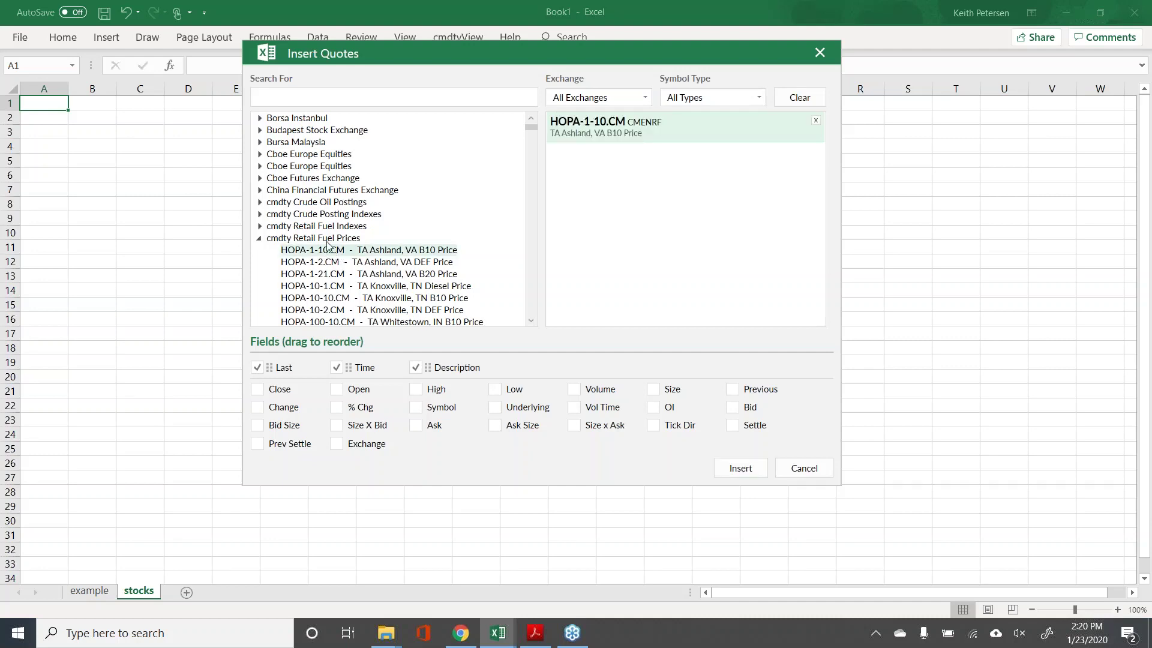
- Search the symbols for zc*0 and add the Corn Front Month contract to the selected symbols
click(300, 101)
text(z)
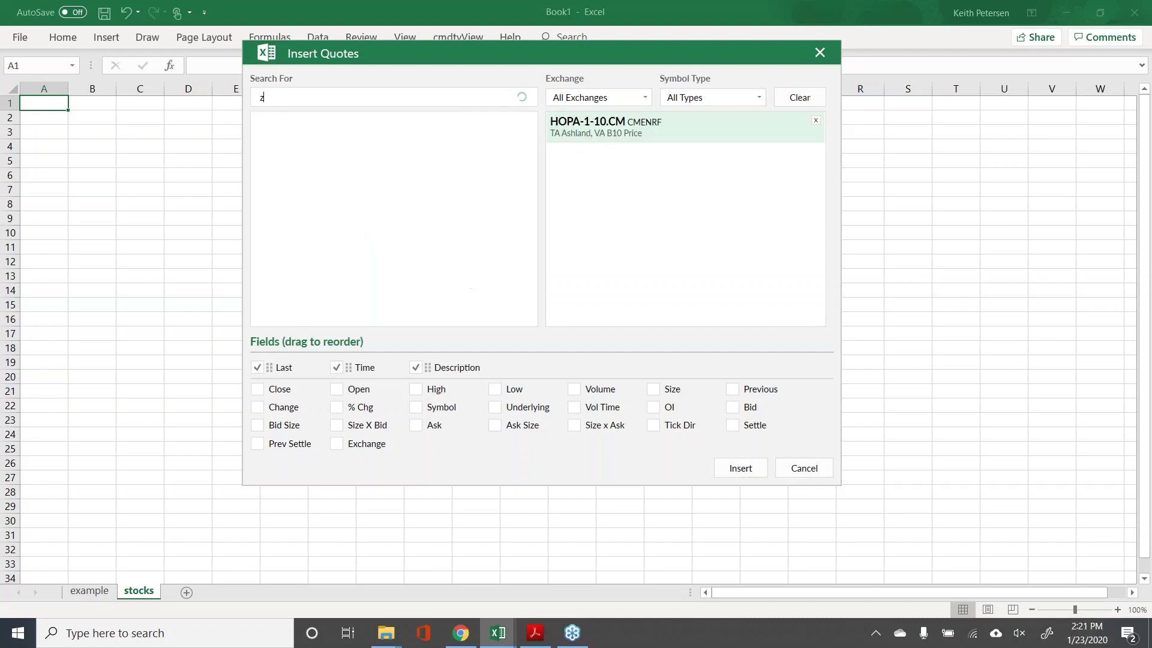
text(c*0)
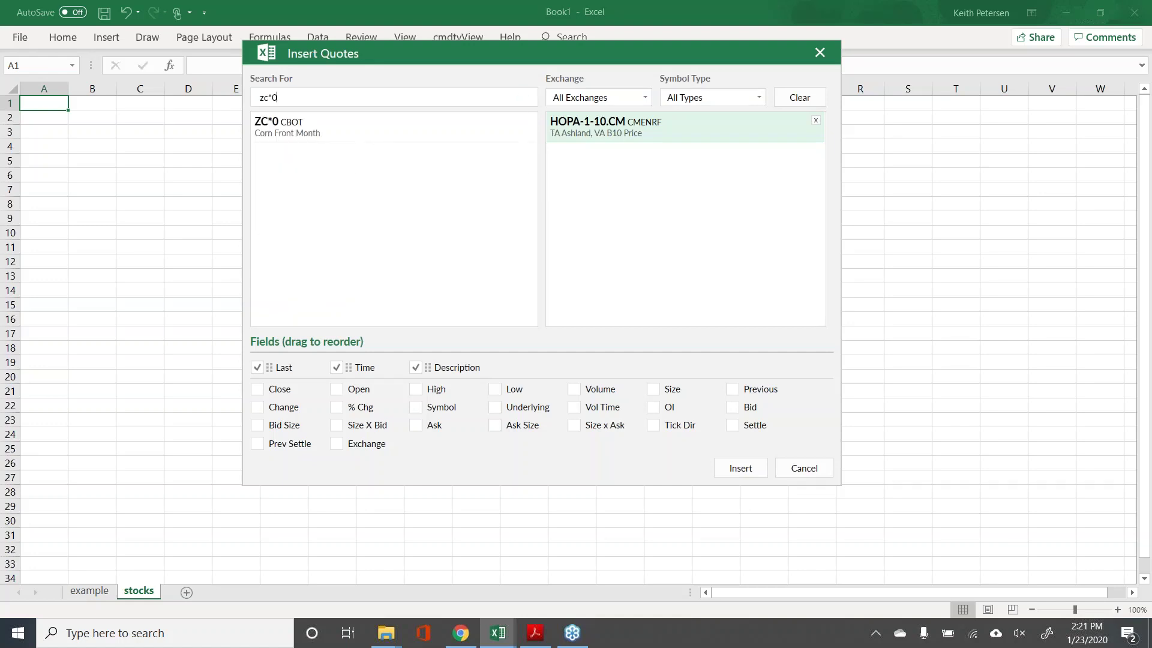
double_click(300, 124)
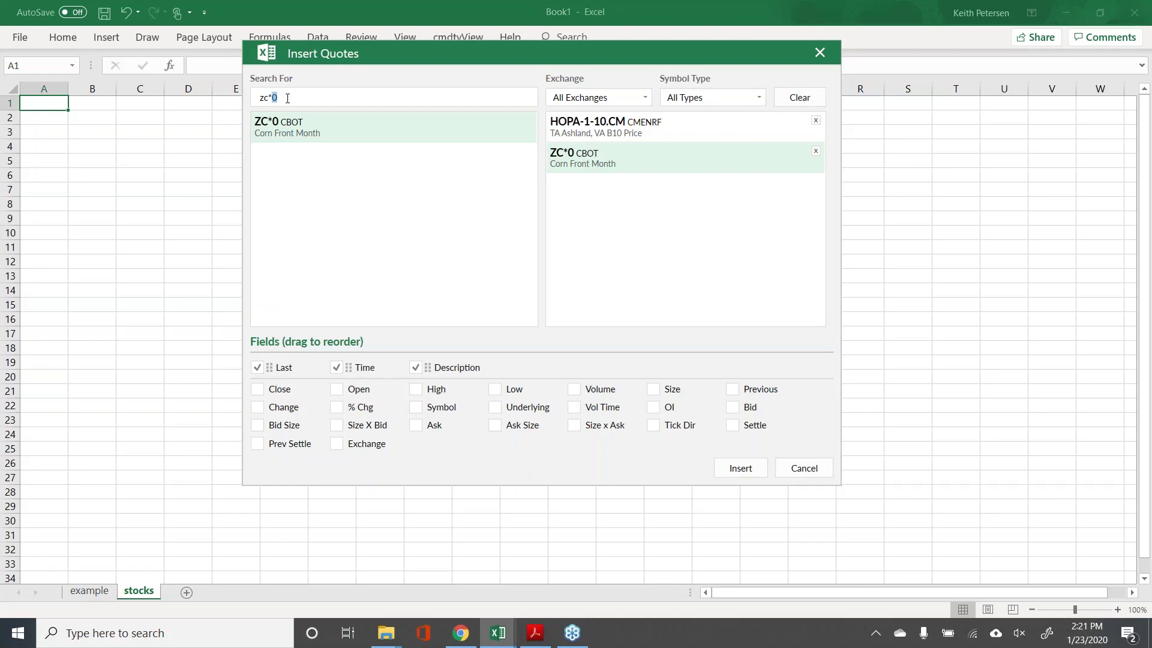
- Search for tsla, add the NASDAQ Tesla symbol, and insert the quotes with the Last, Time and Description fields
triple_click(289, 99)
text(tsla)
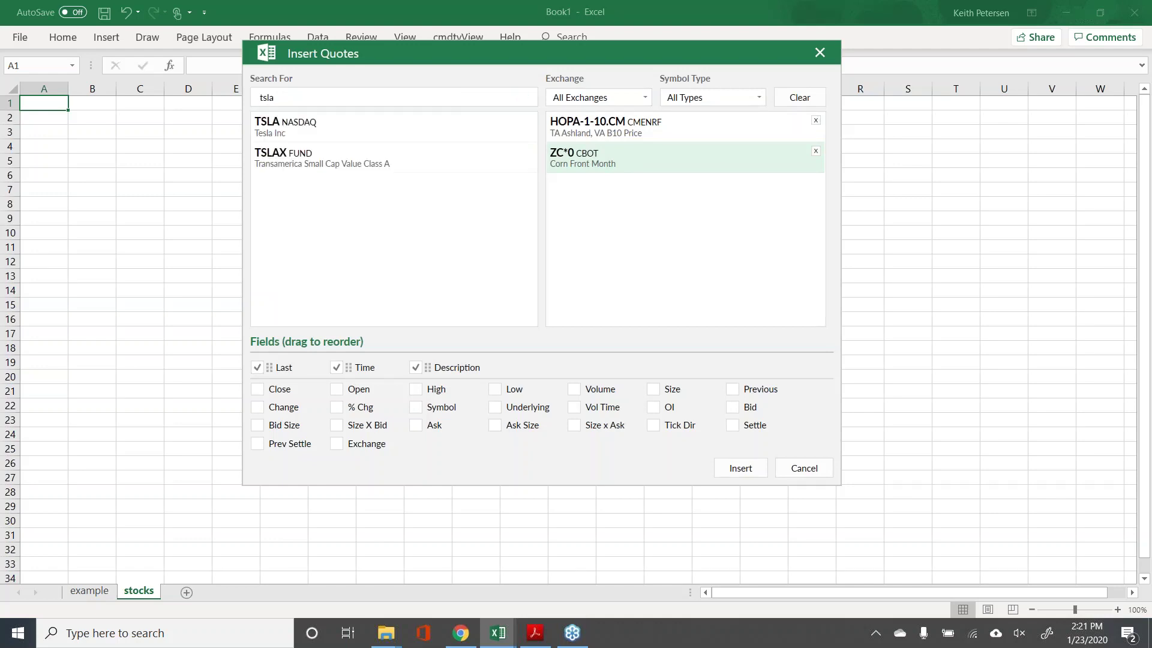
double_click(298, 123)
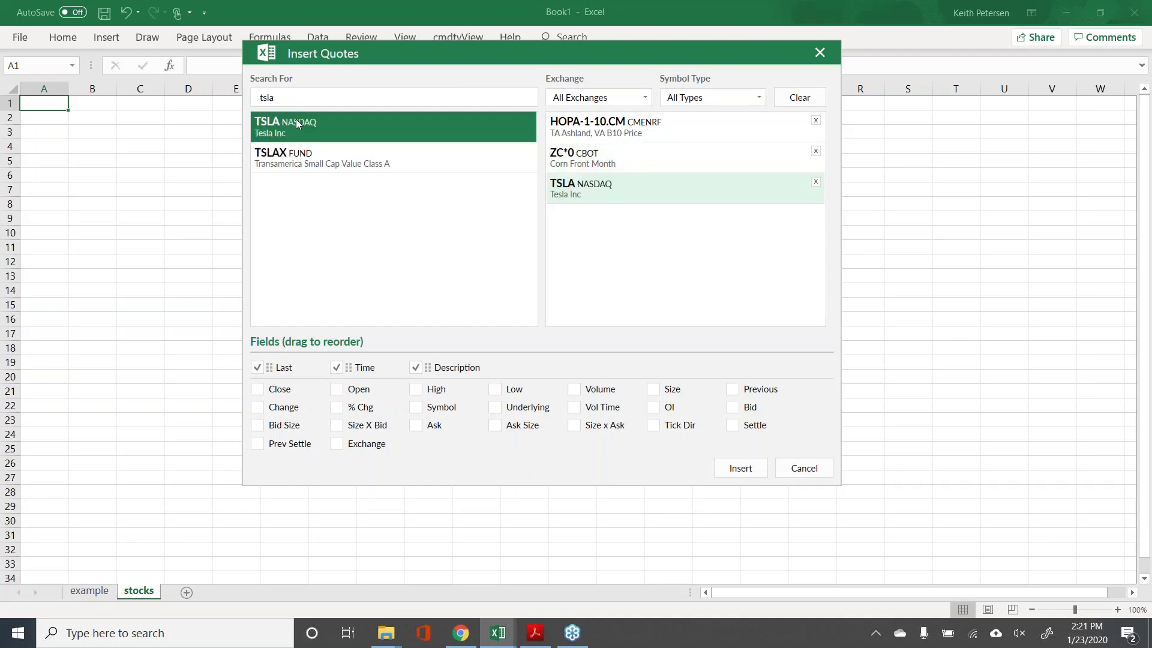
click(742, 468)
click(435, 174)
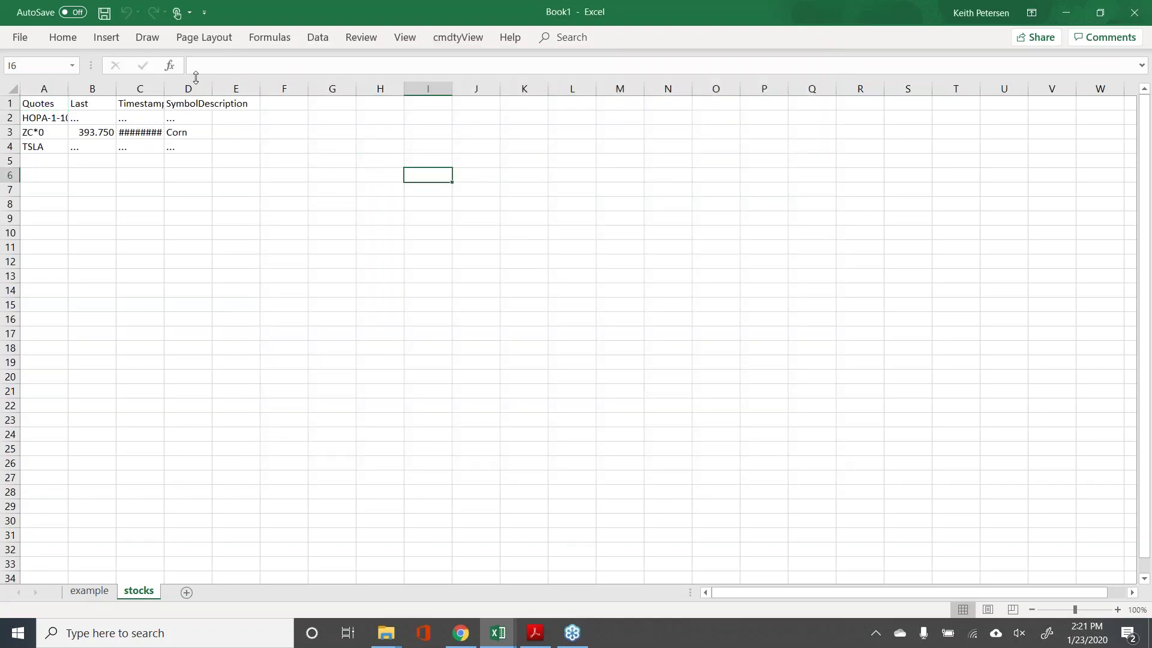
- Fit the Quotes, Last and SymbolDescription columns to their contents and widen the Timestamp column enough for its times
double_click(116, 88)
click(157, 88)
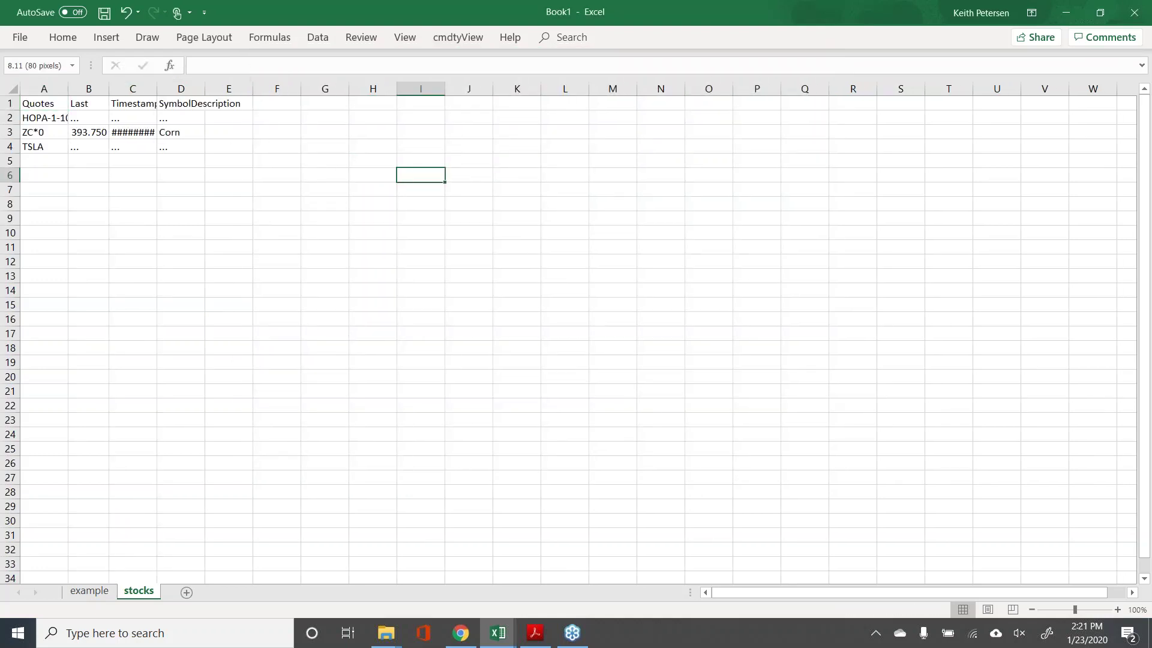
drag(157, 88, 164, 88)
click(239, 186)
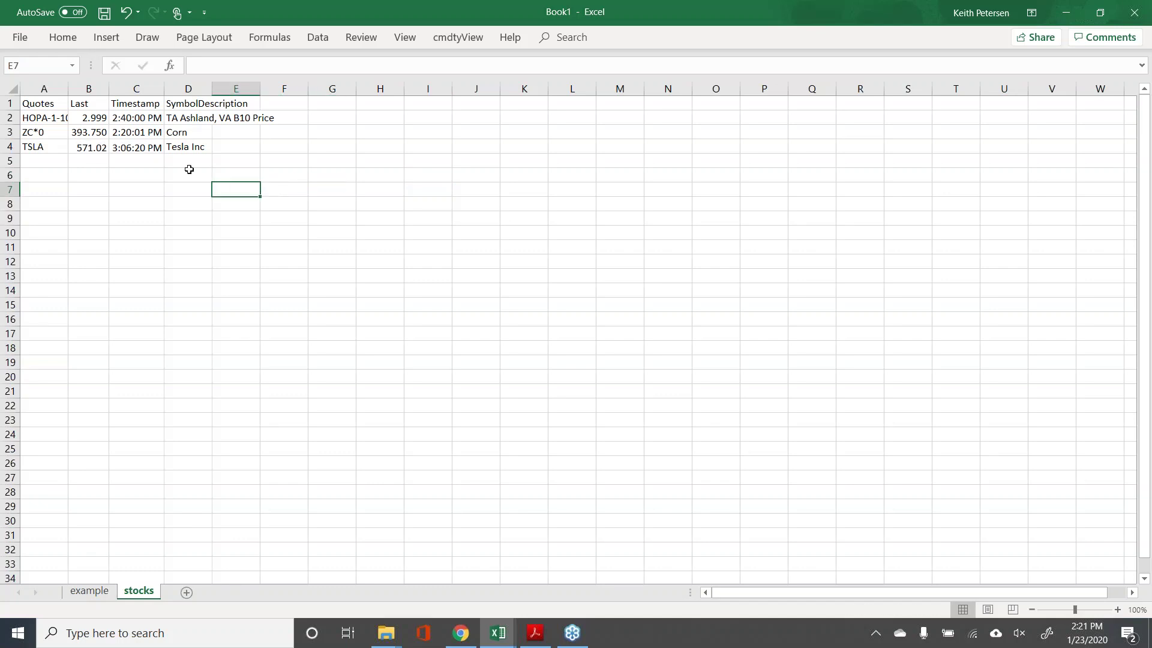
double_click(67, 91)
click(119, 118)
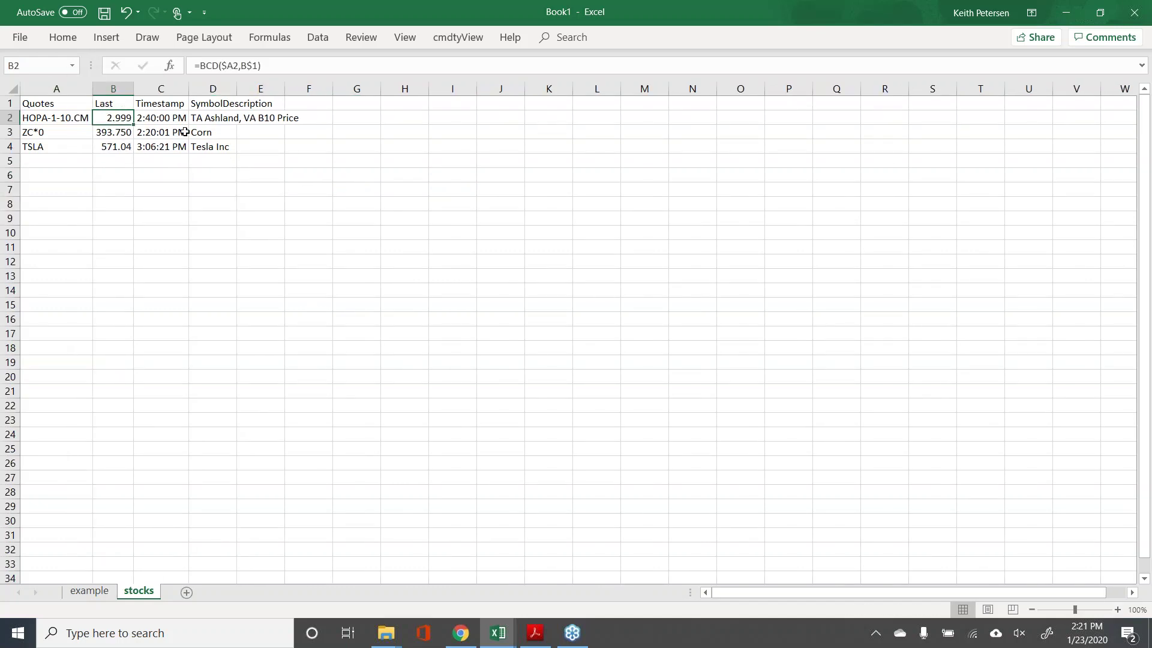
double_click(237, 88)
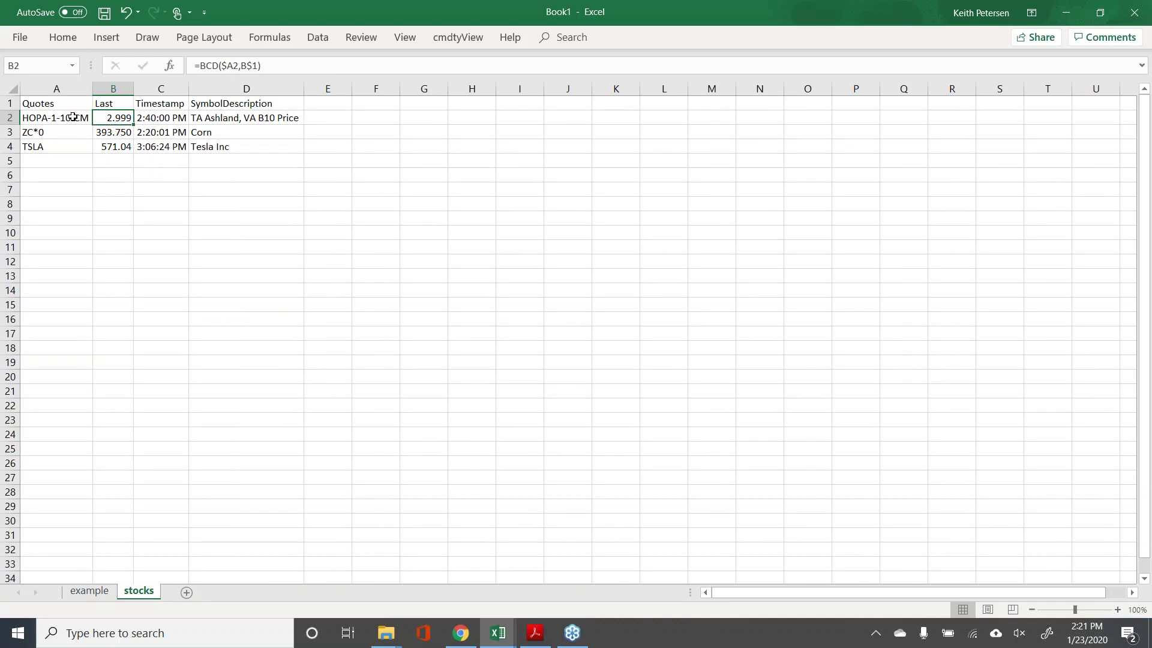
- Examine the formulas and live values in the inserted HOPA-1-10.CM, ZC*0 and TSLA quote rows
click(222, 118)
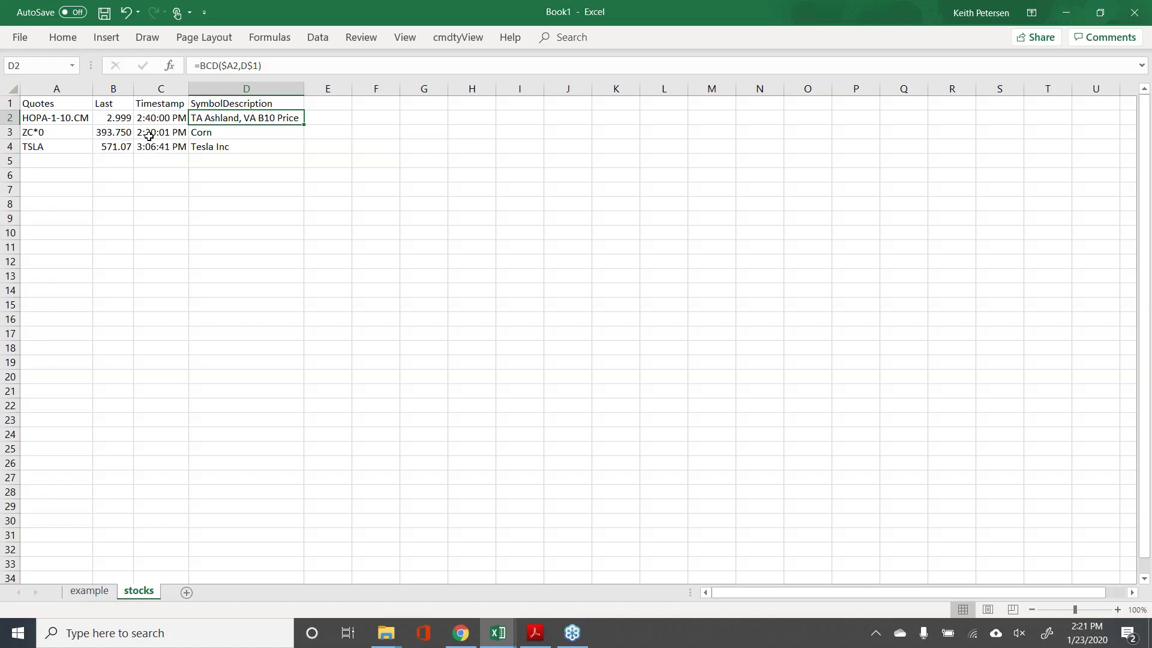
drag(72, 130, 201, 140)
click(114, 132)
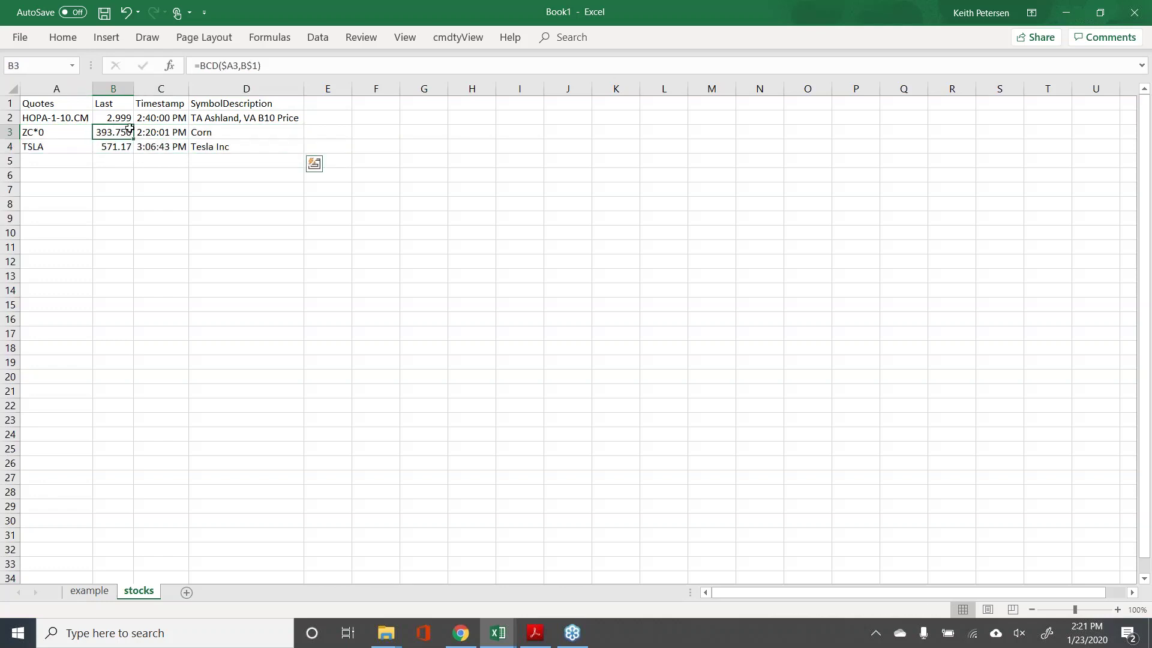
click(156, 171)
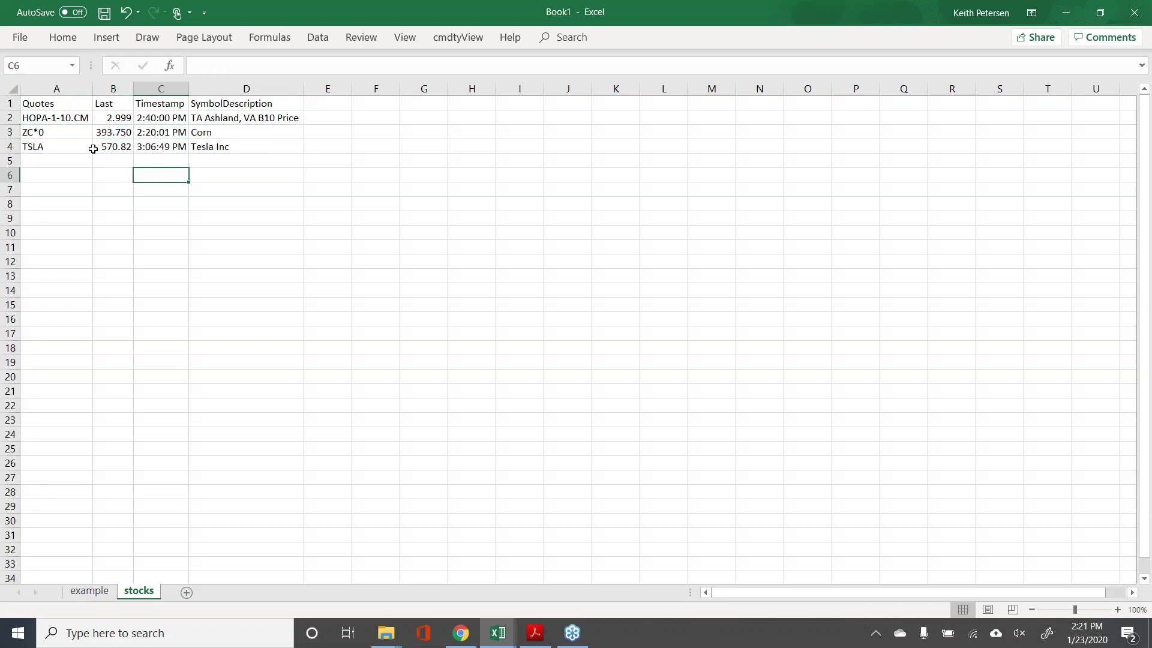
click(90, 149)
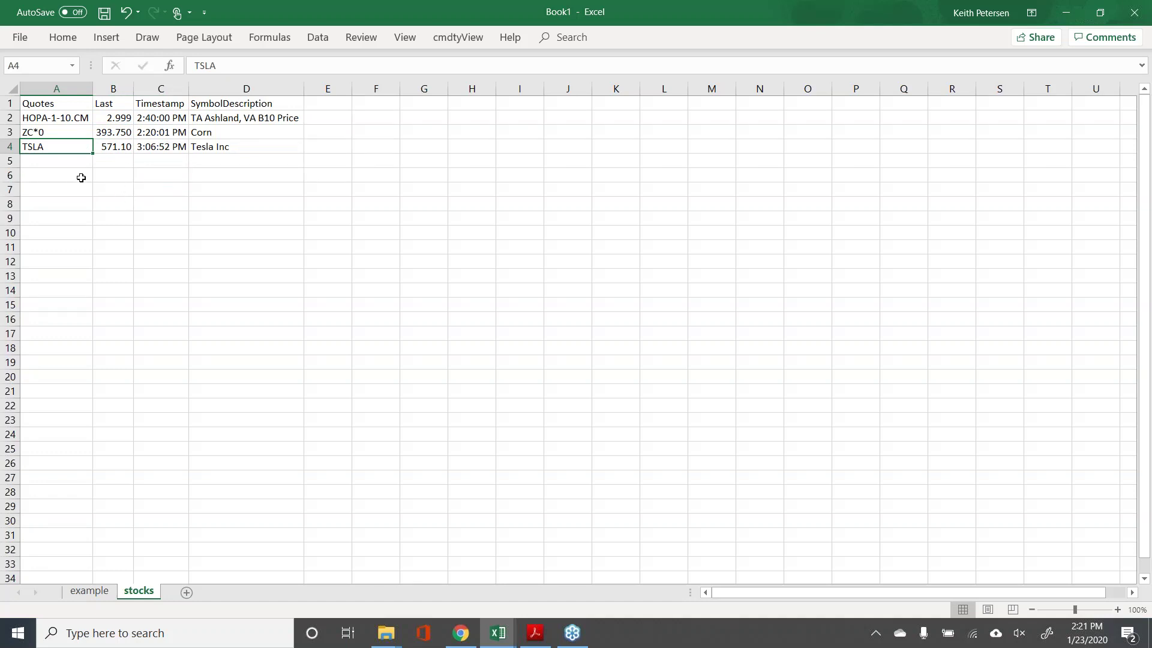
- Start inserting cmdtyView quotes at cell A6, adding the NASDAQ symbols AAPL and AMZN to the selected symbols
click(83, 177)
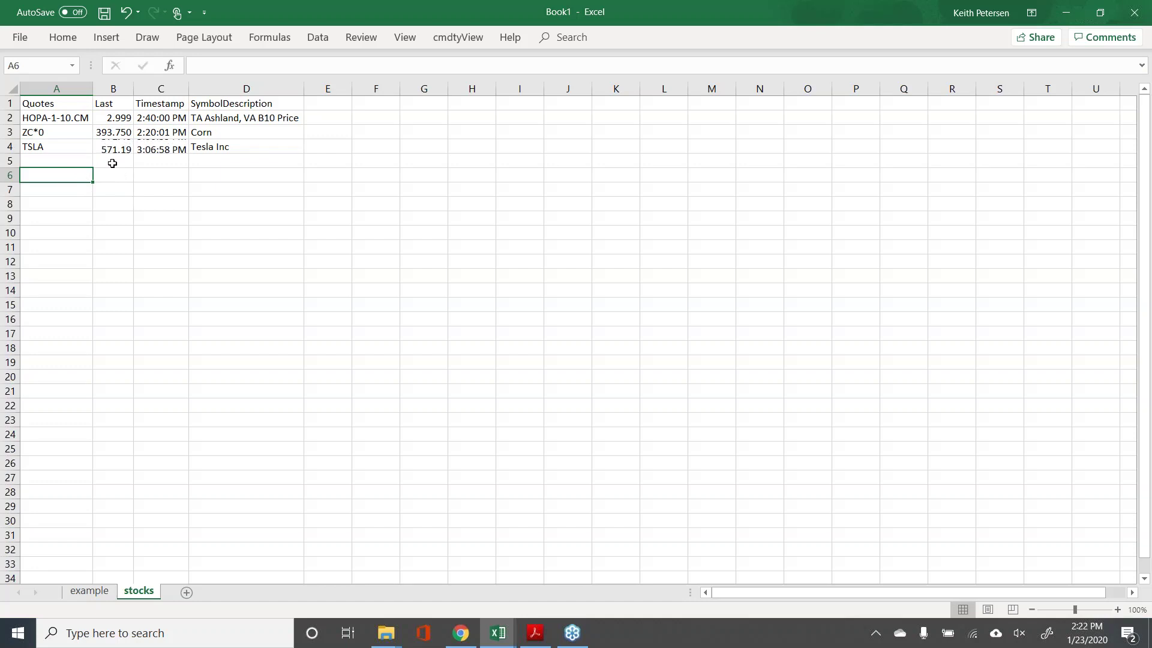
click(444, 40)
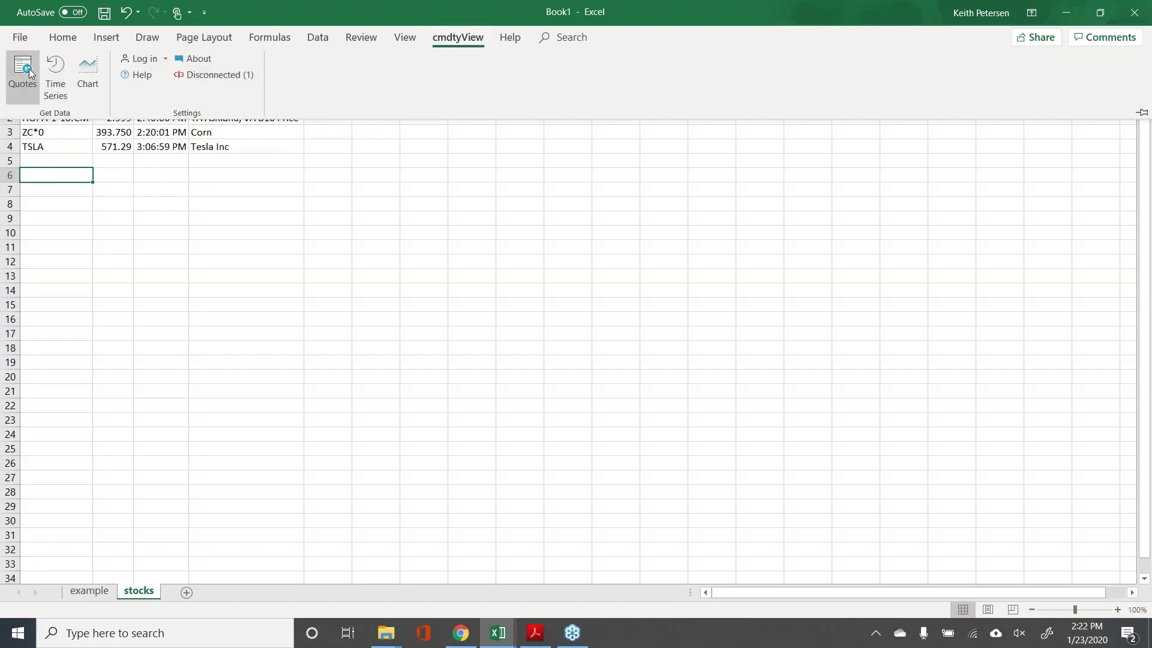
click(24, 72)
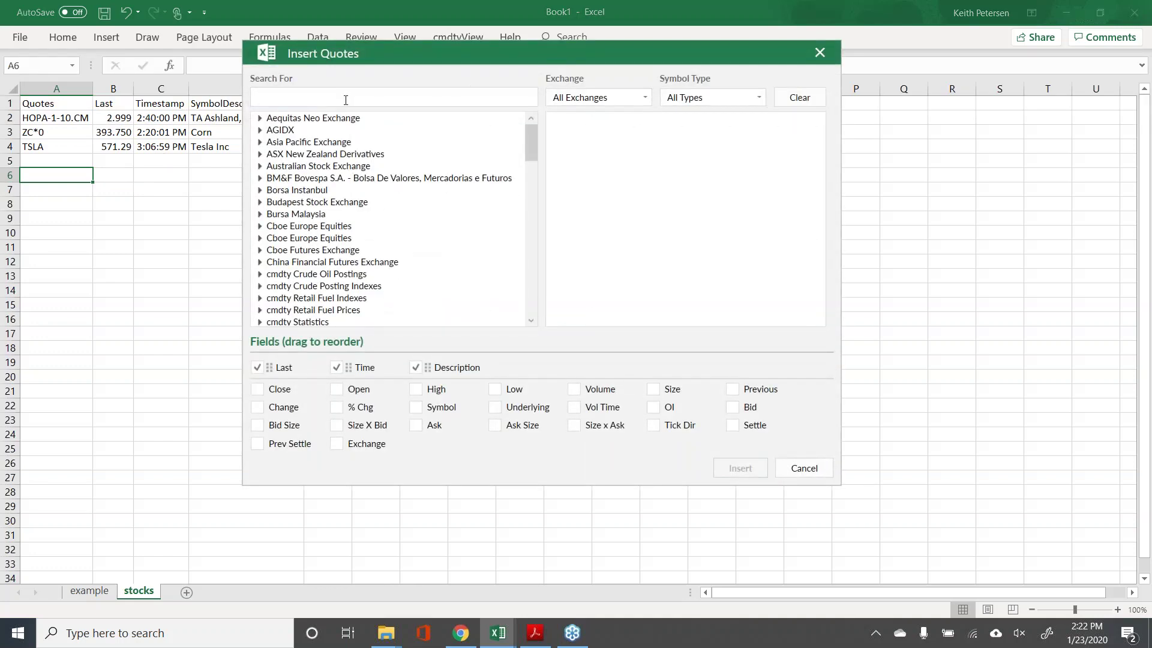
text(aapl)
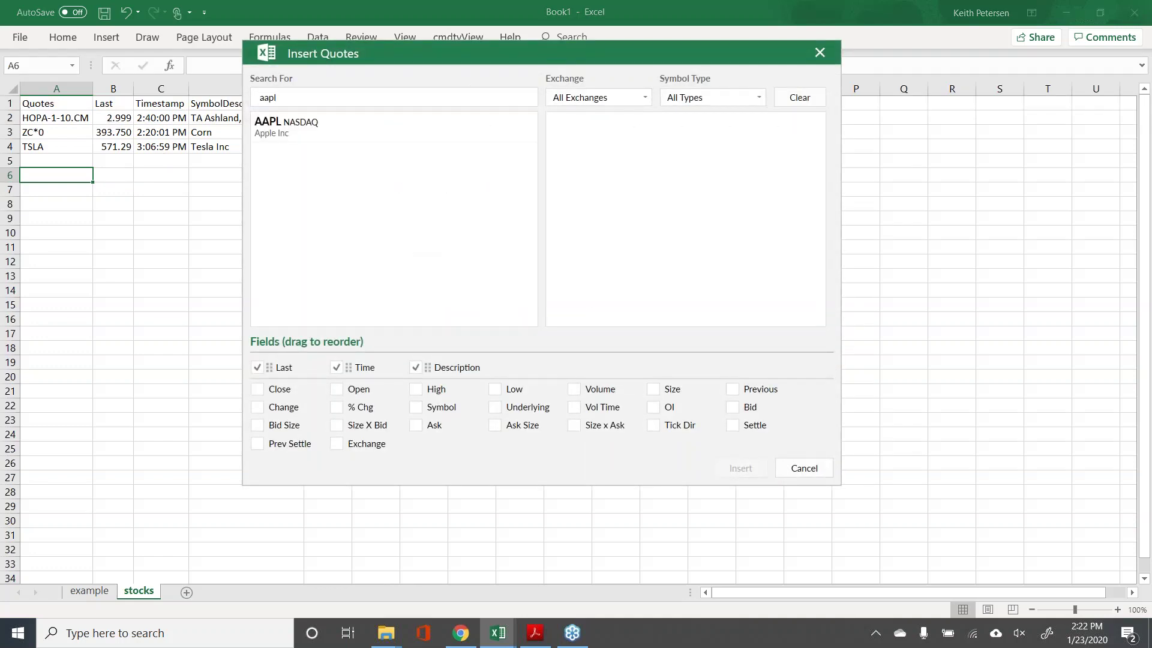
click(456, 128)
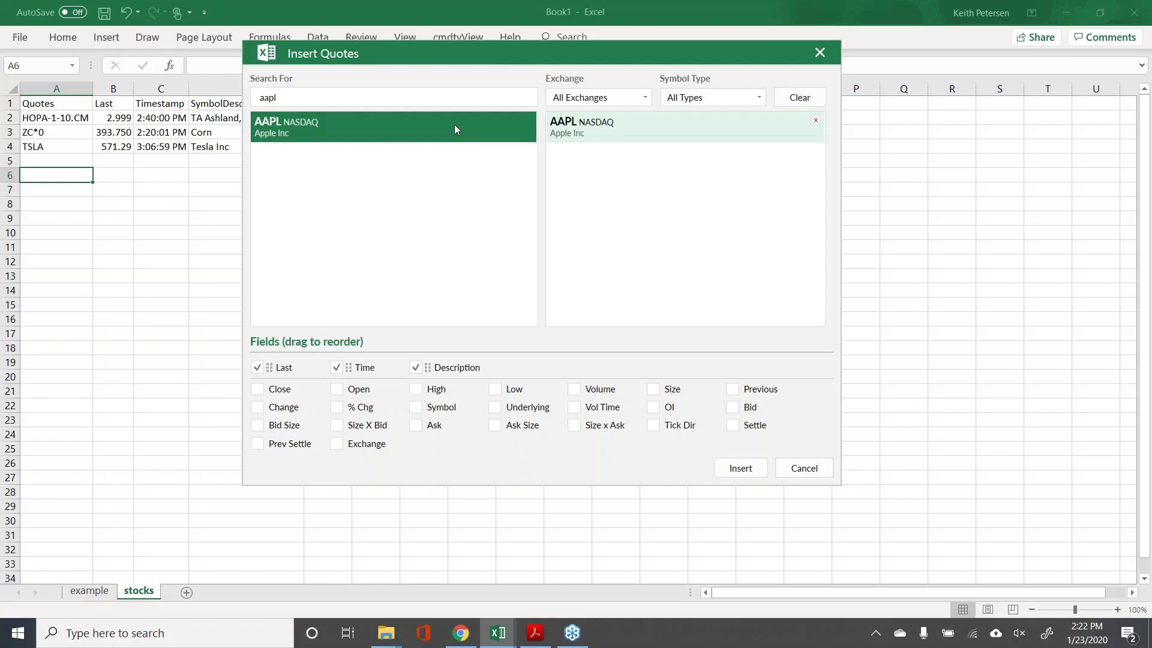
double_click(440, 97)
text(amzn)
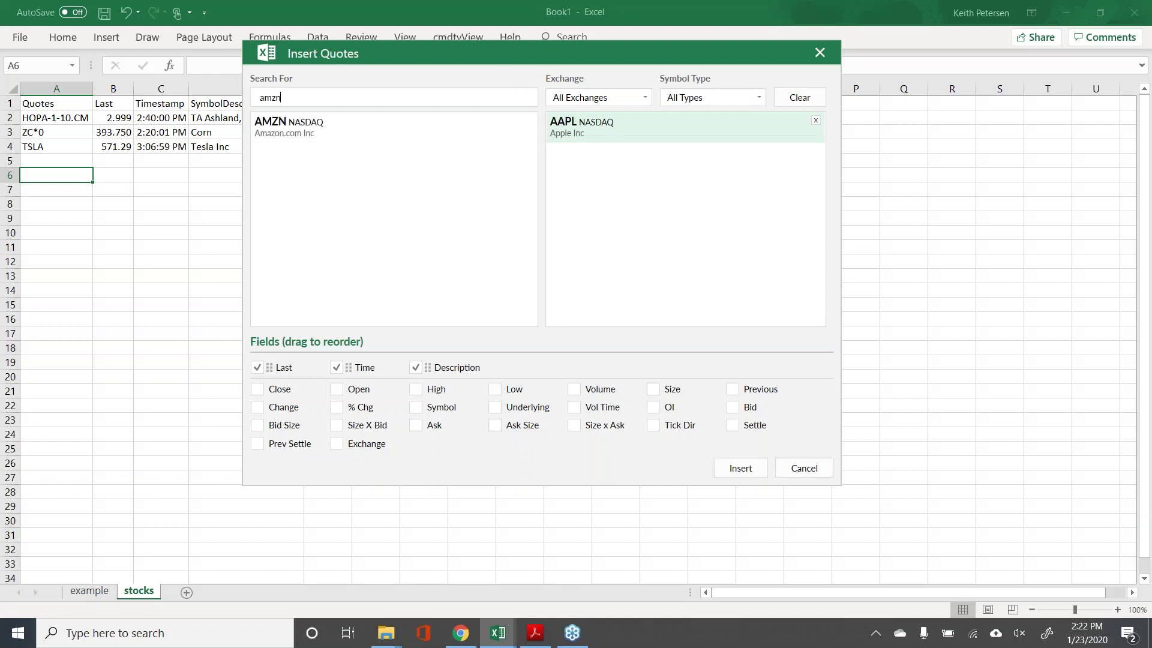
click(422, 123)
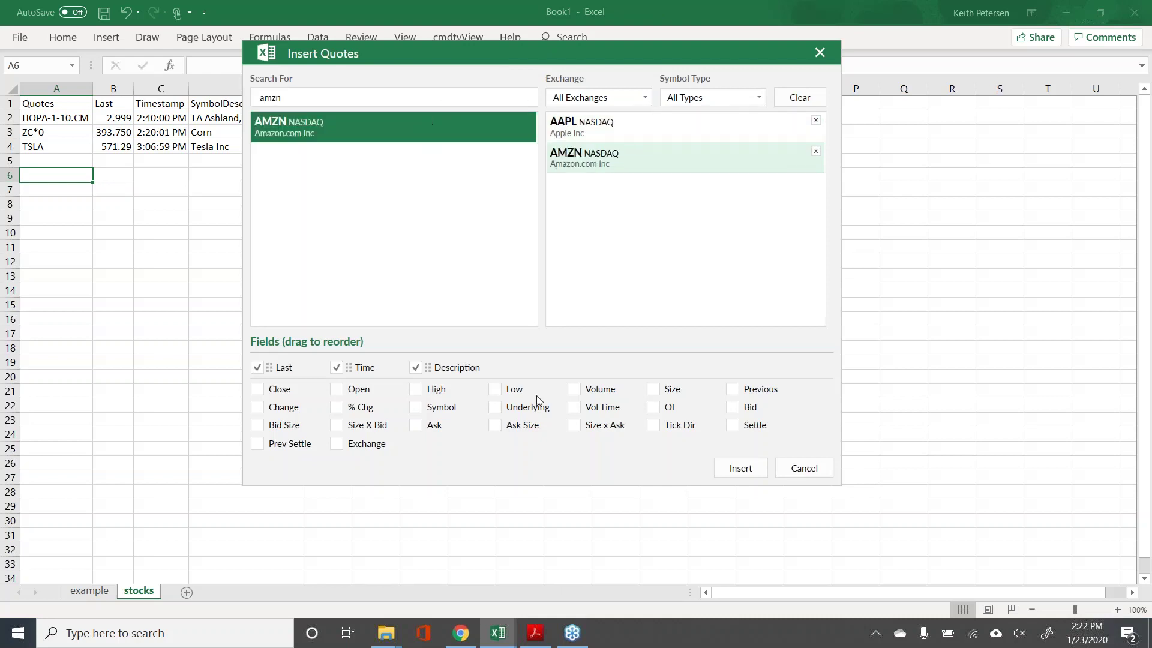
- Add the Open, Close and % Chg fields to the quote selection and insert the Apple and Amazon quotes
click(337, 389)
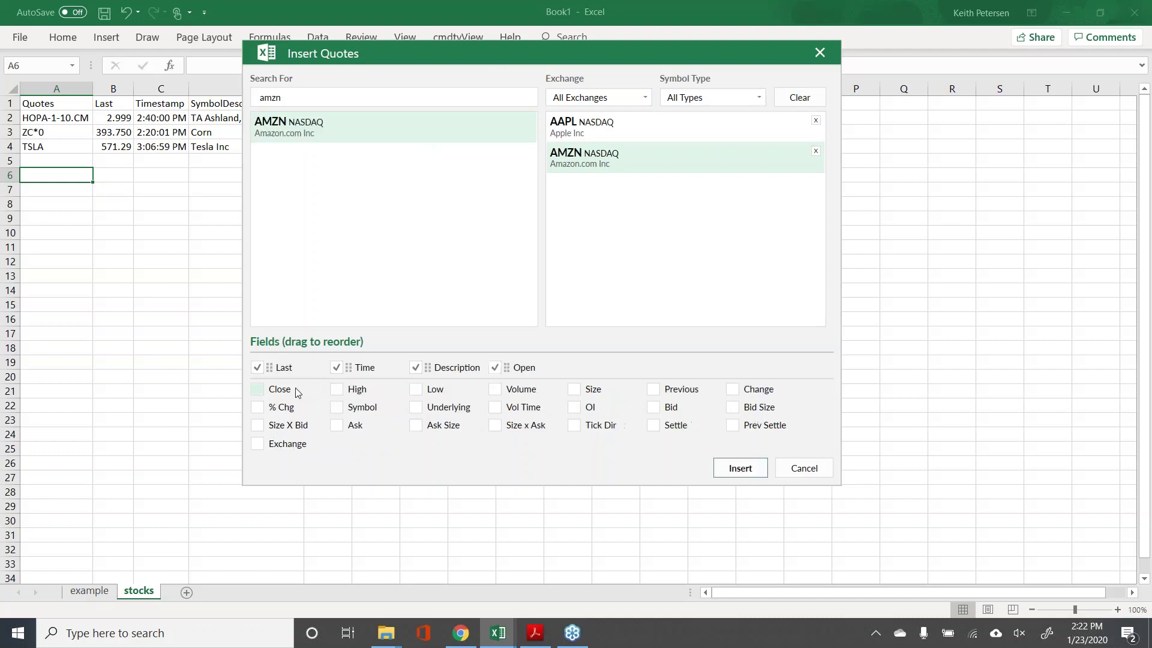
click(277, 392)
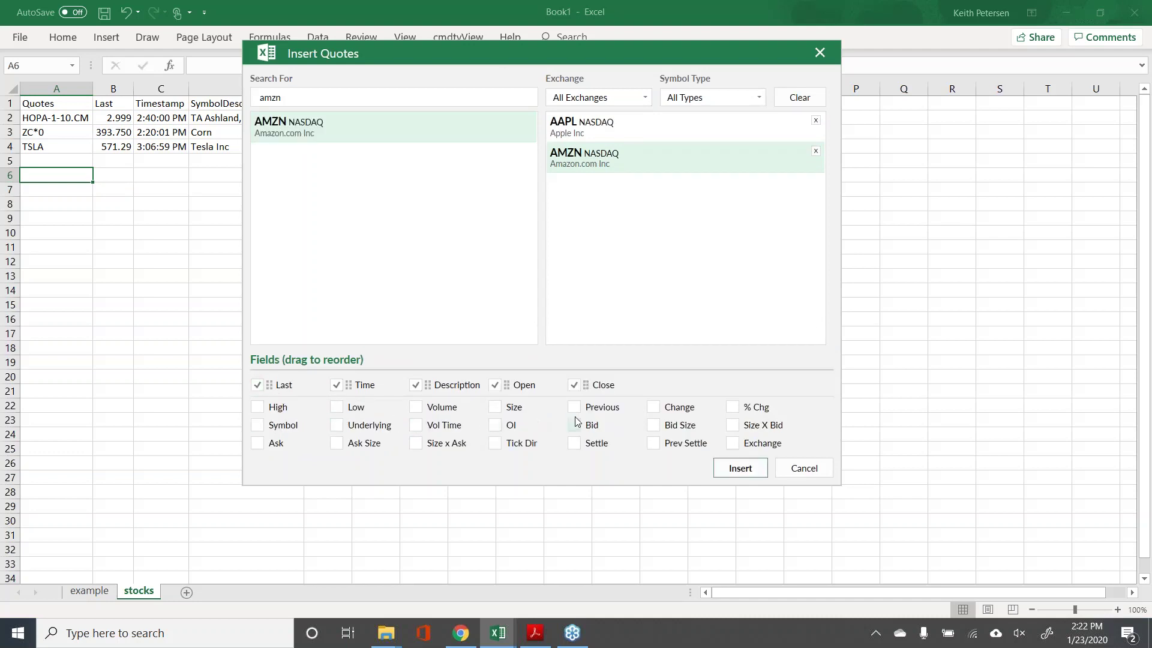
click(732, 407)
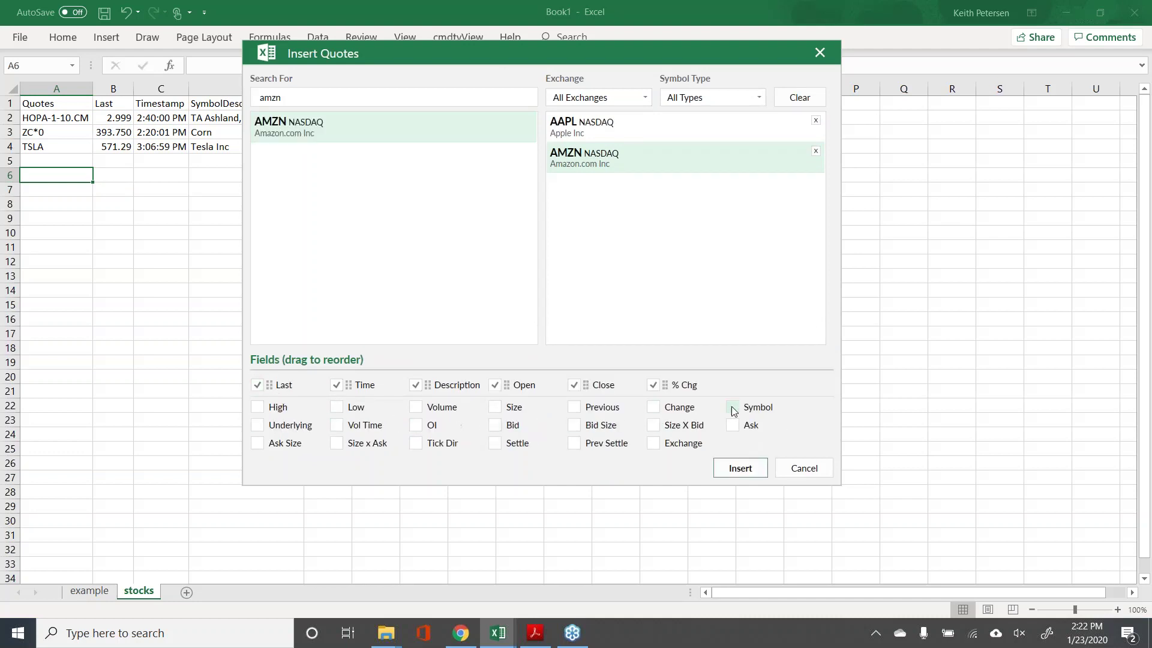
click(740, 474)
click(226, 175)
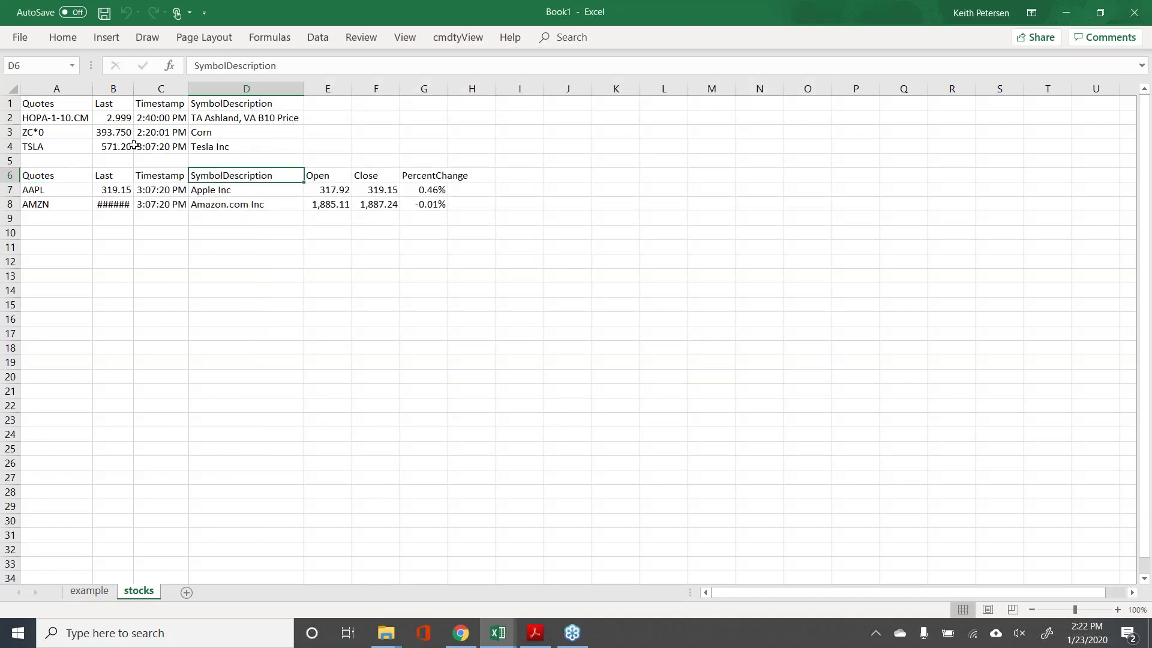
- Fit the Last column to its contents so the Amazon price shows in full
click(135, 90)
double_click(135, 89)
click(171, 245)
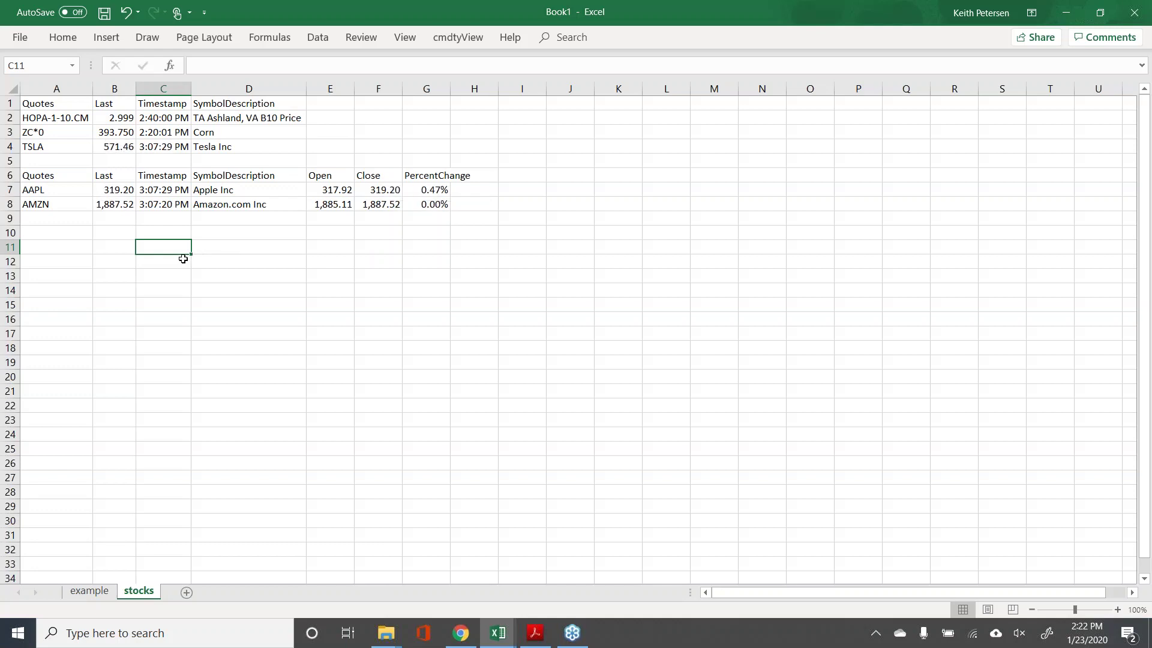
click(130, 232)
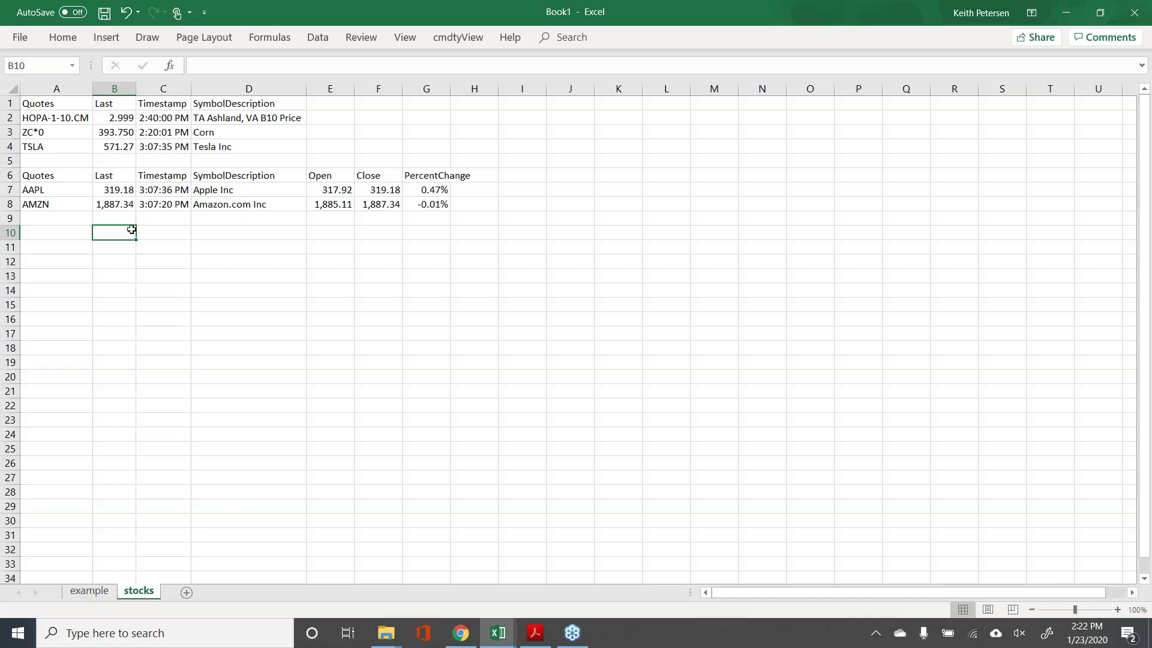
- Clear all contents of the stocks sheet and return to cell A1
key(ctrl+a)
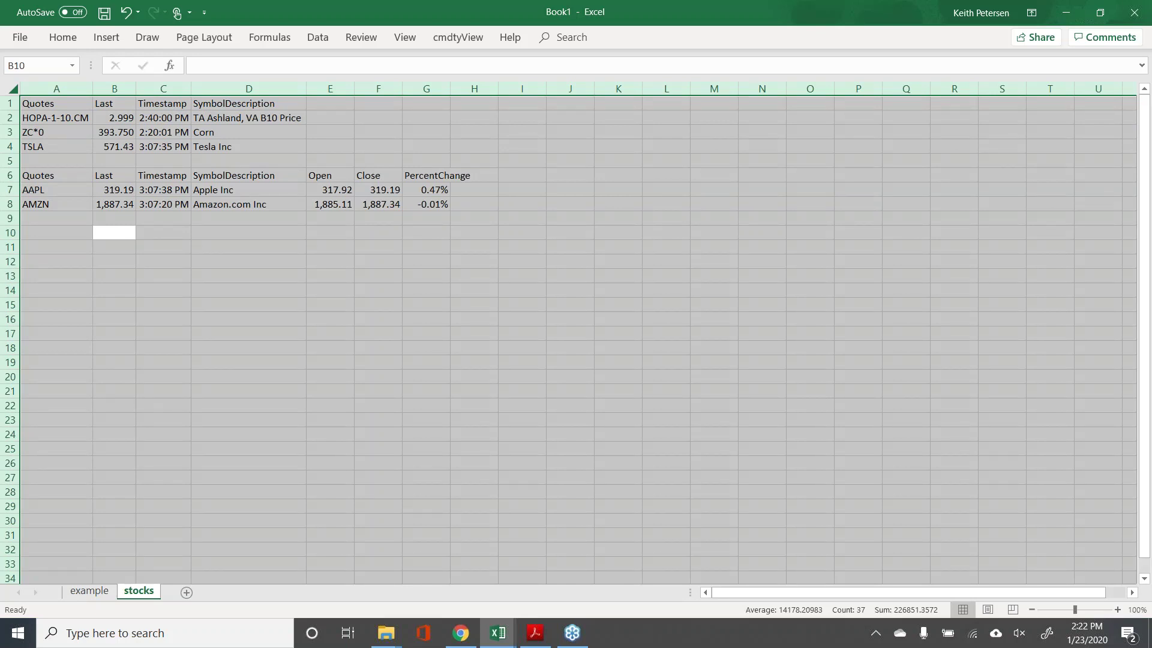
key(Delete)
key(Up)
key(Up)
key(Up)
key(Up)
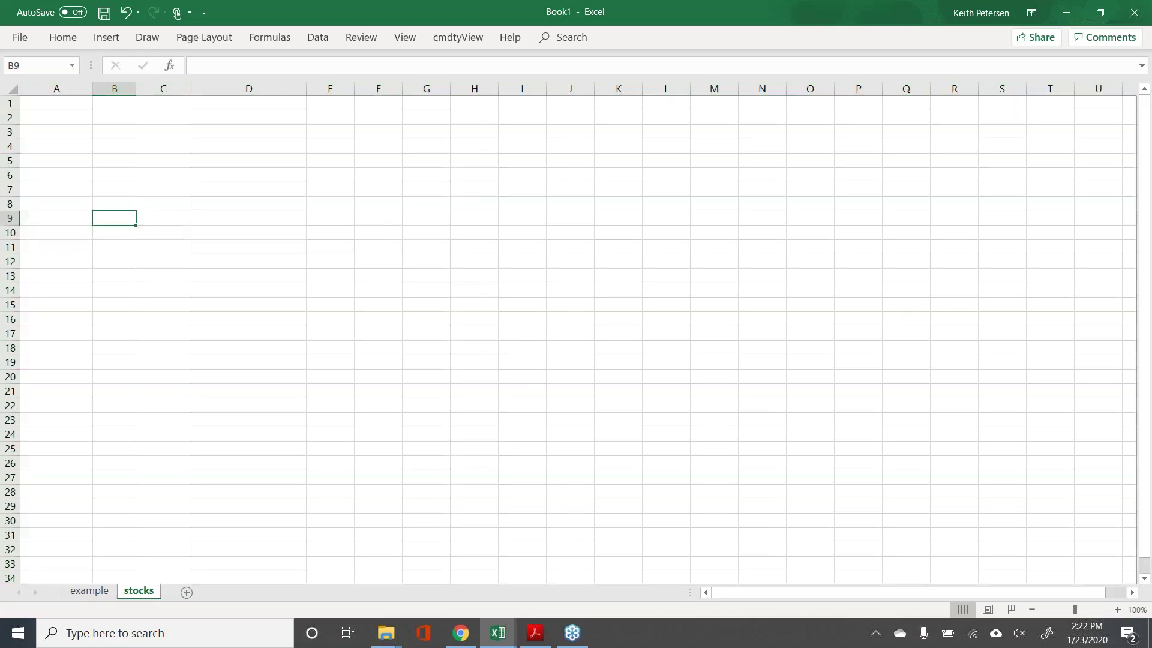
key(Up)
key(Up)
key(Up)
key(Up)
key(Up)
key(Left)
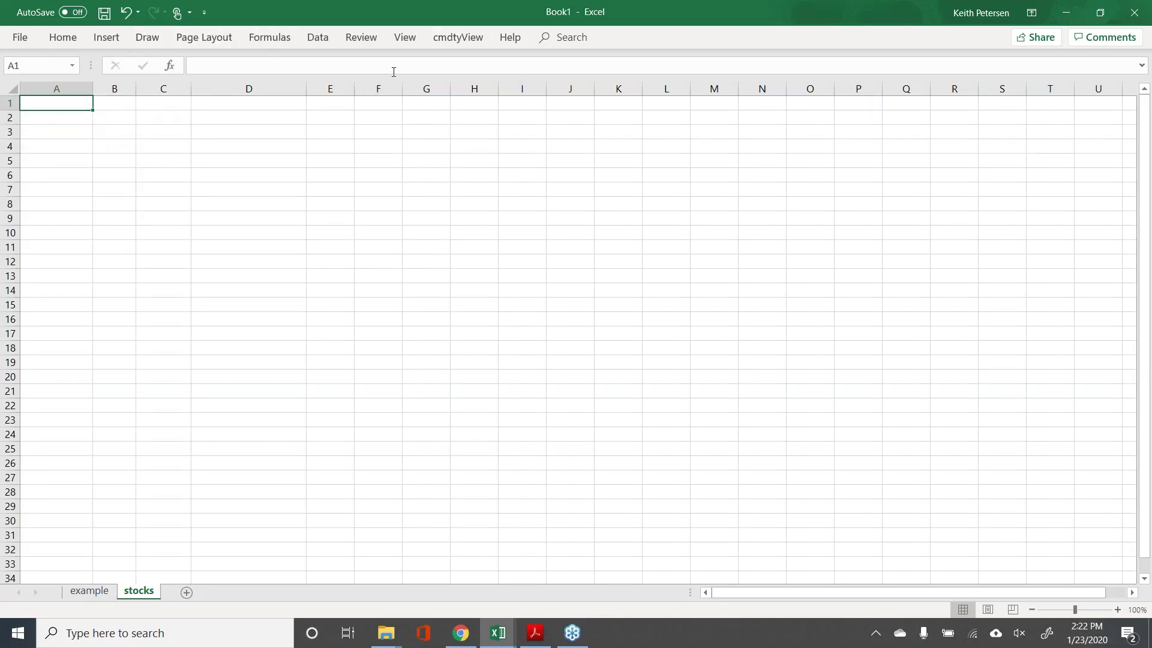
- Start inserting a cmdtyView time series and search for cl*0, selecting the Crude Oil WTI Front Month result
click(458, 37)
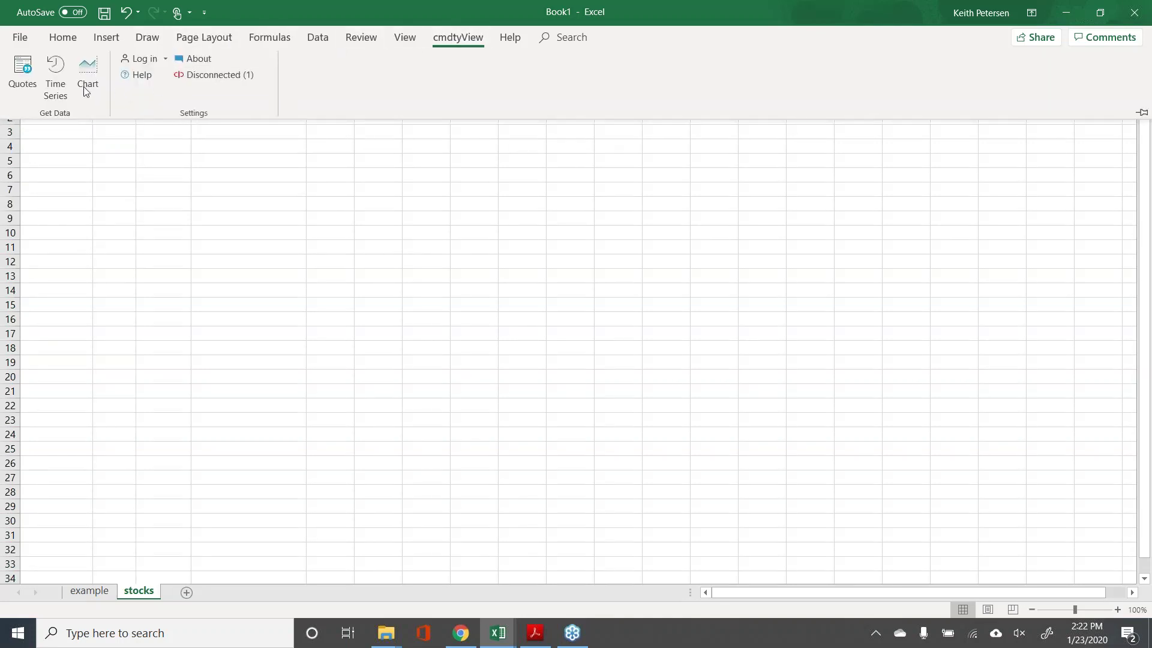
click(56, 73)
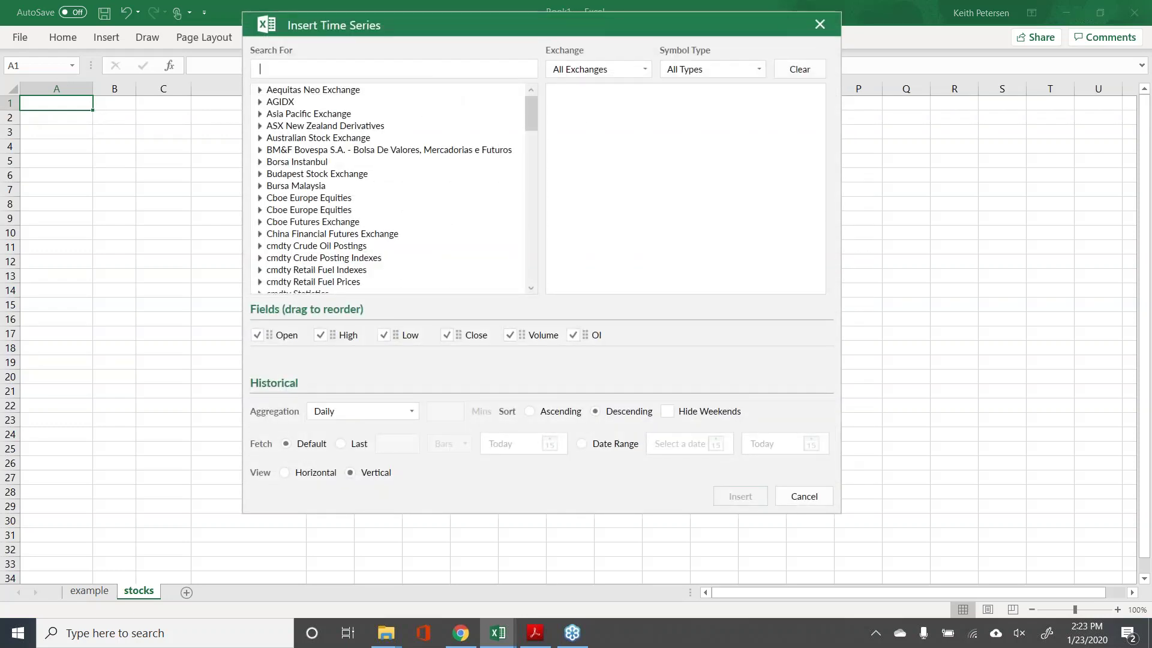
text(z)
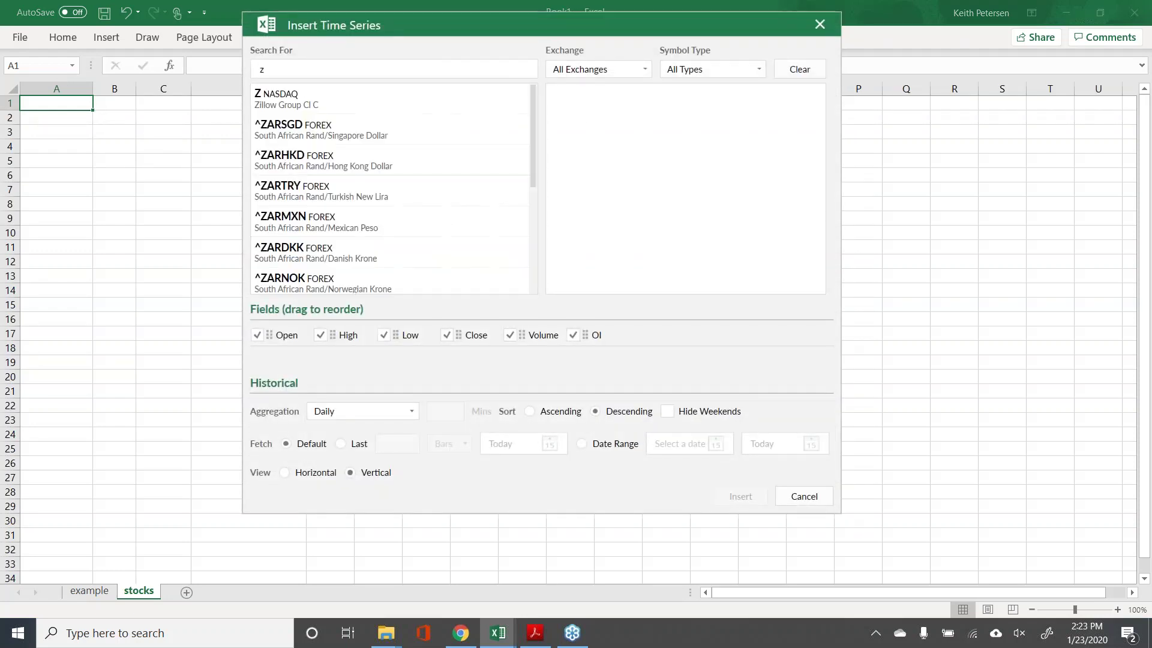
key(BackSpace)
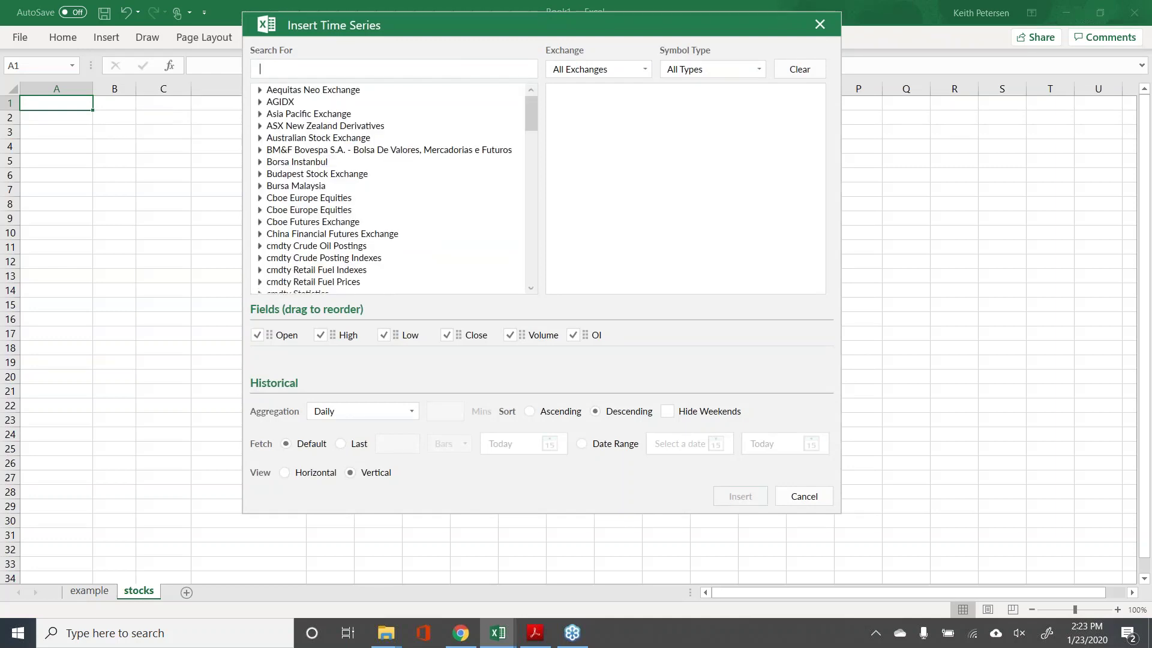
text(cl)
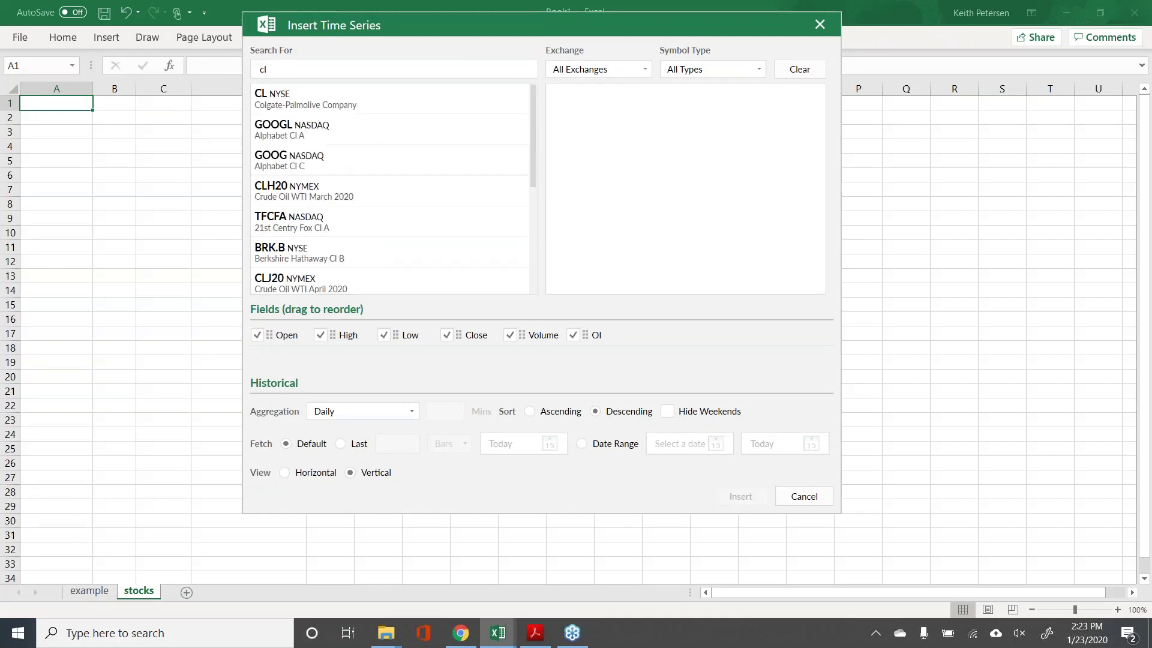
text(*0)
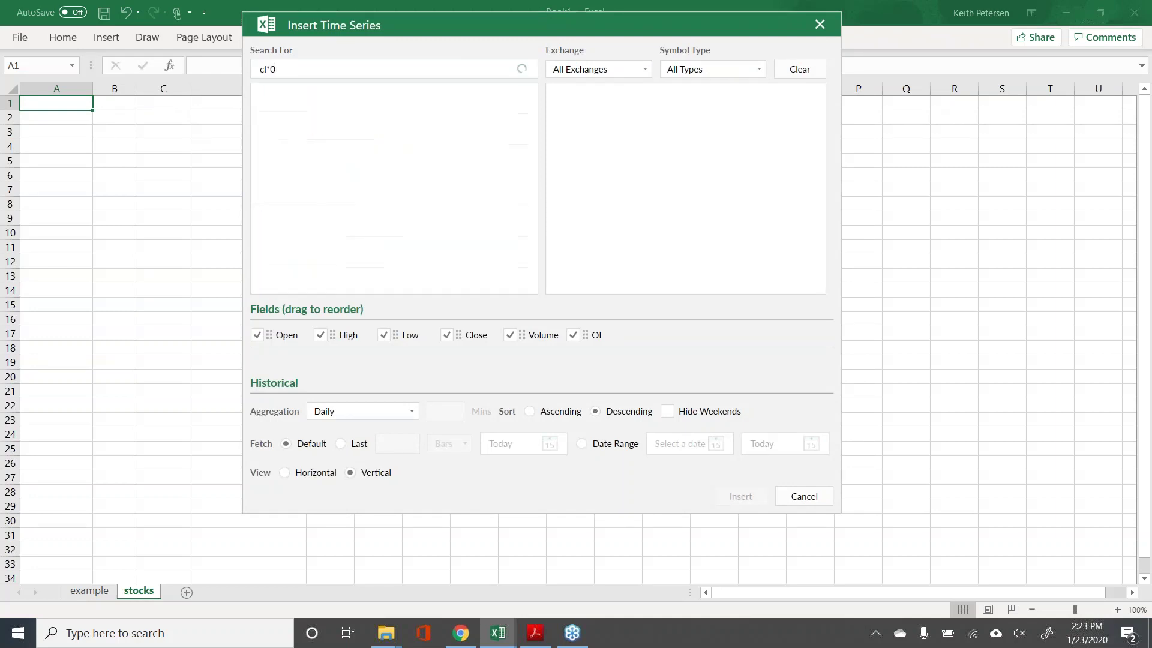
click(340, 105)
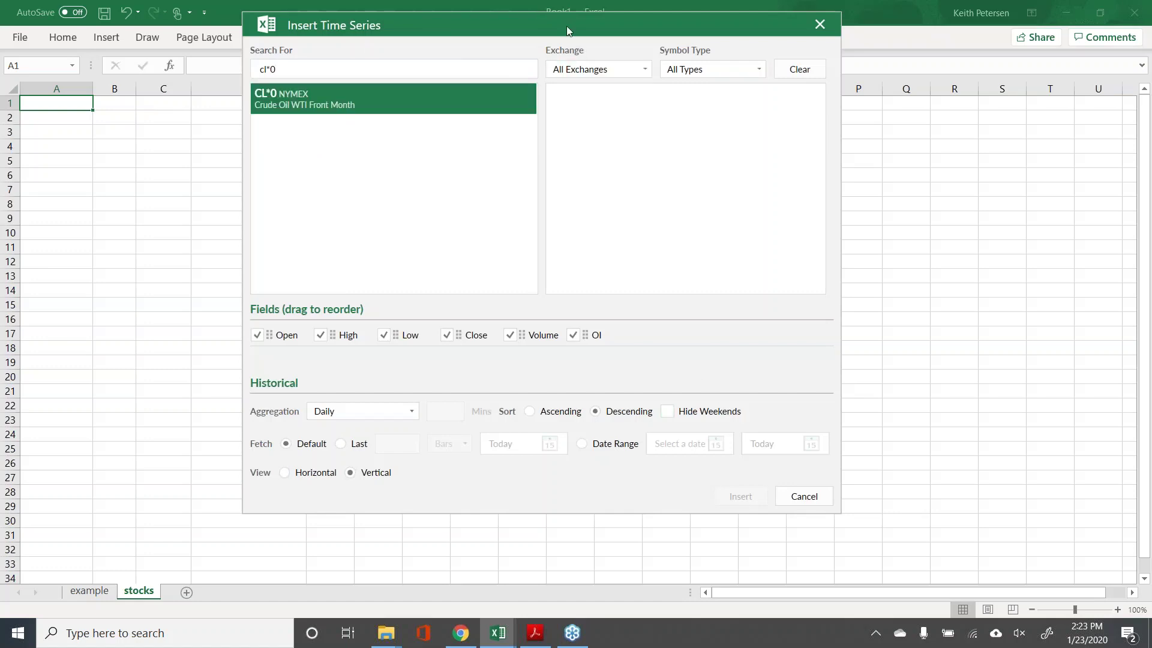
- Set the time series to fetch the last 500 days, add CL*0 to the selected symbols, and insert the daily history
drag(567, 27, 883, 73)
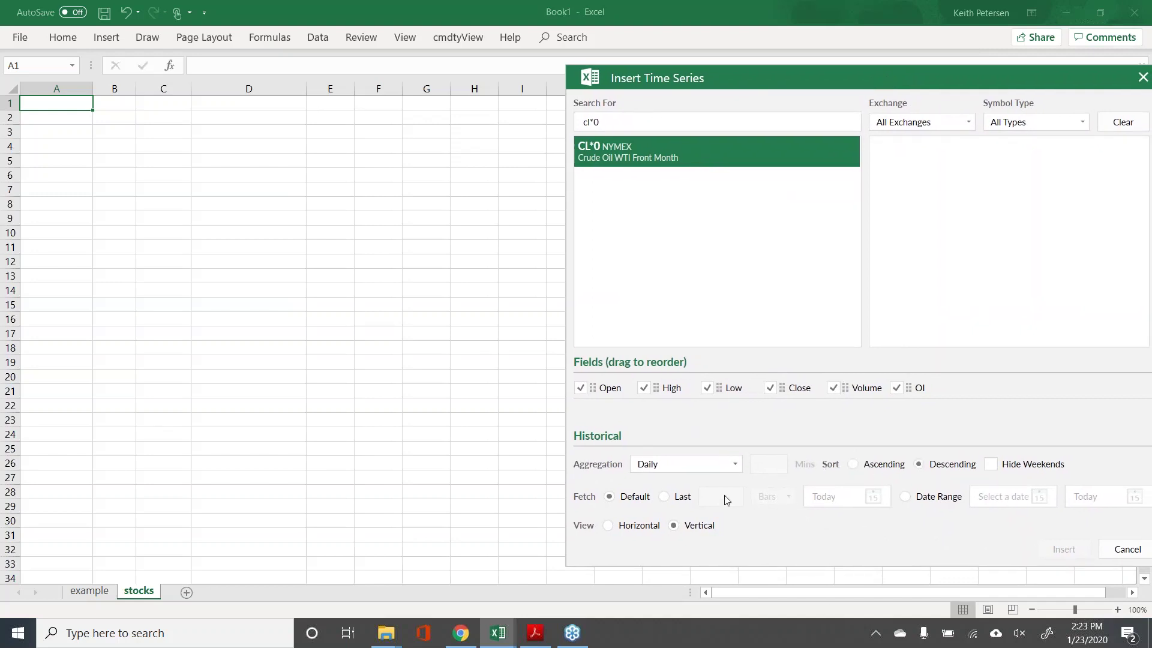
click(664, 497)
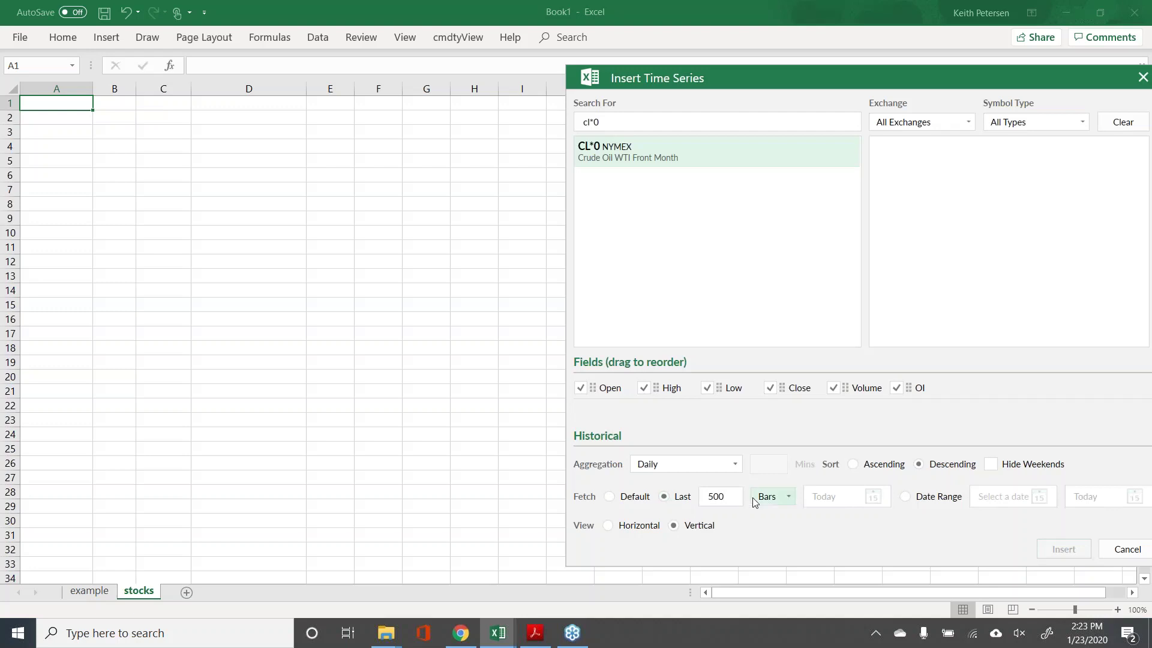
click(773, 497)
click(780, 535)
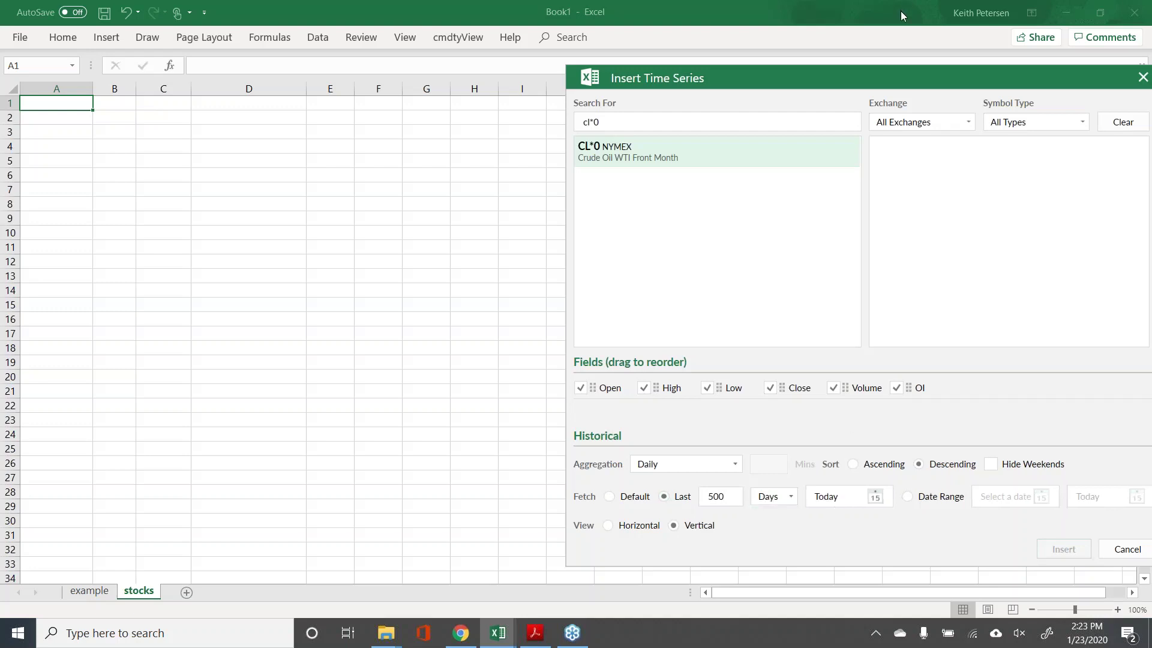
drag(882, 74, 829, 16)
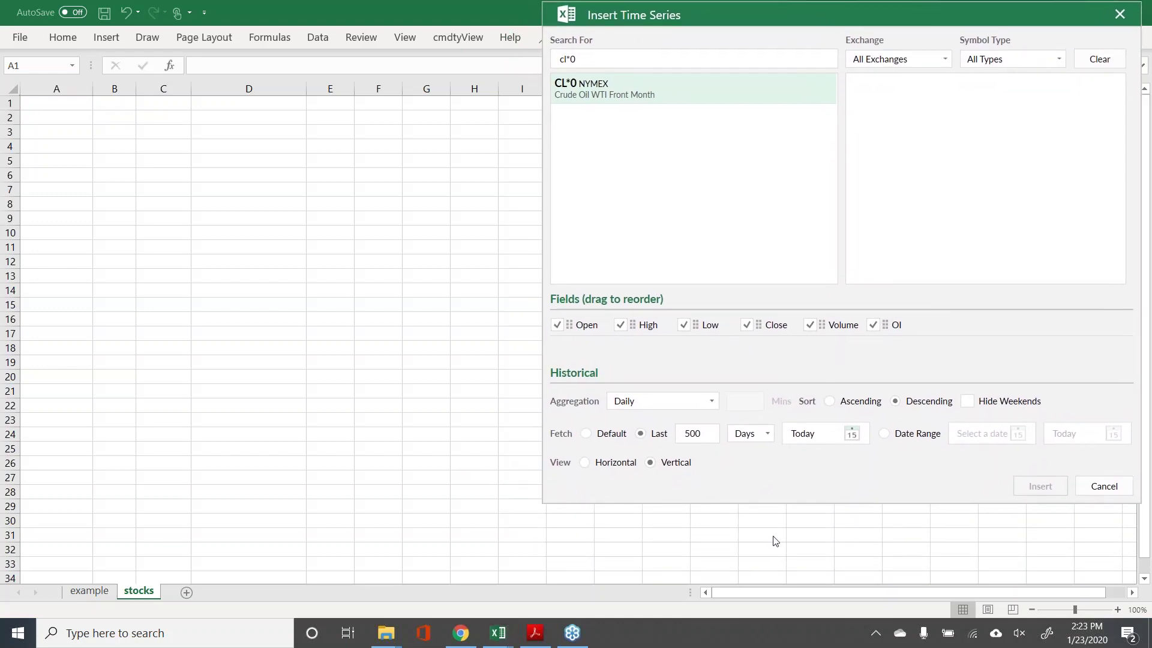
double_click(746, 87)
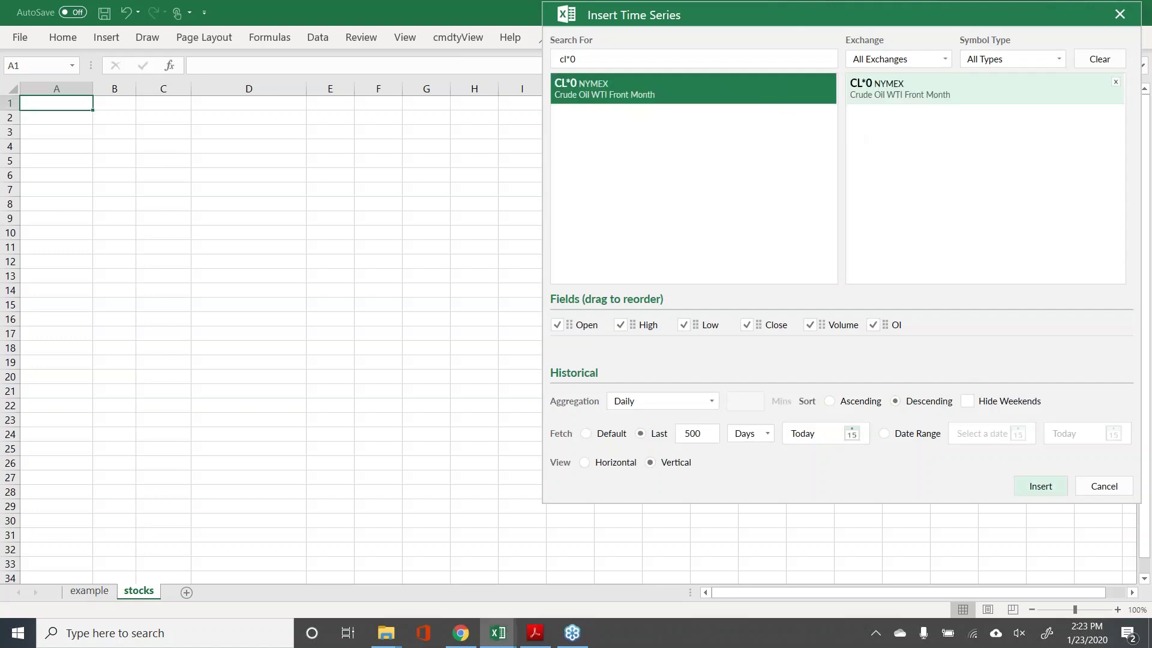
click(1040, 486)
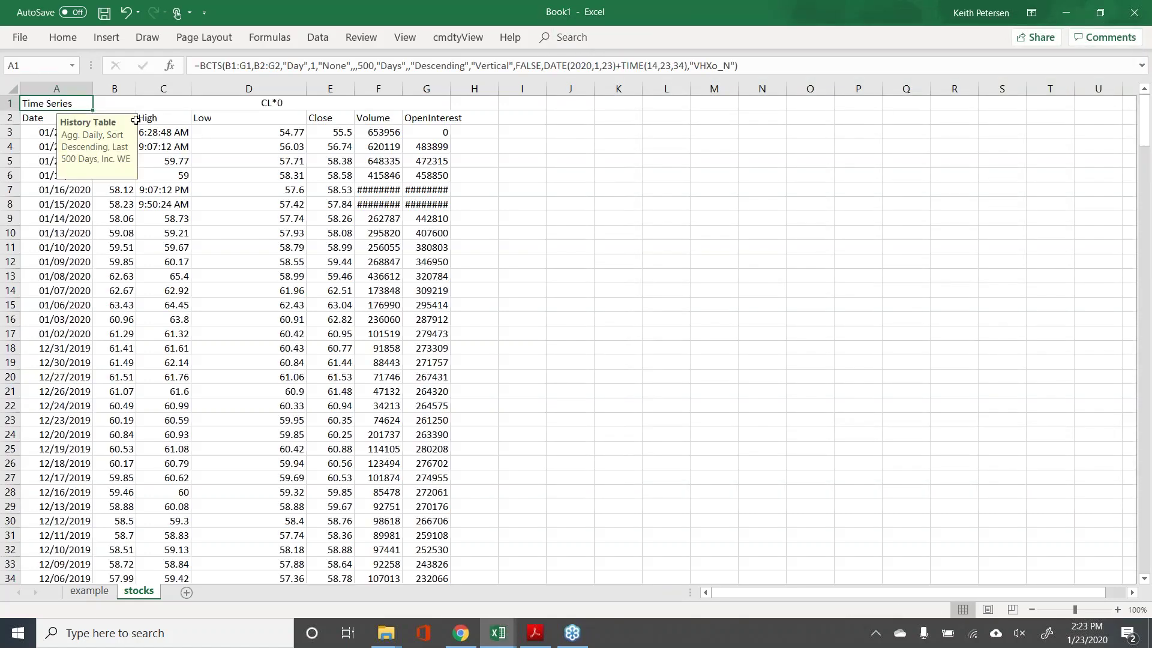
- Fit the OpenInterest column to its contents and widen the Volume column enough for its values
double_click(450, 88)
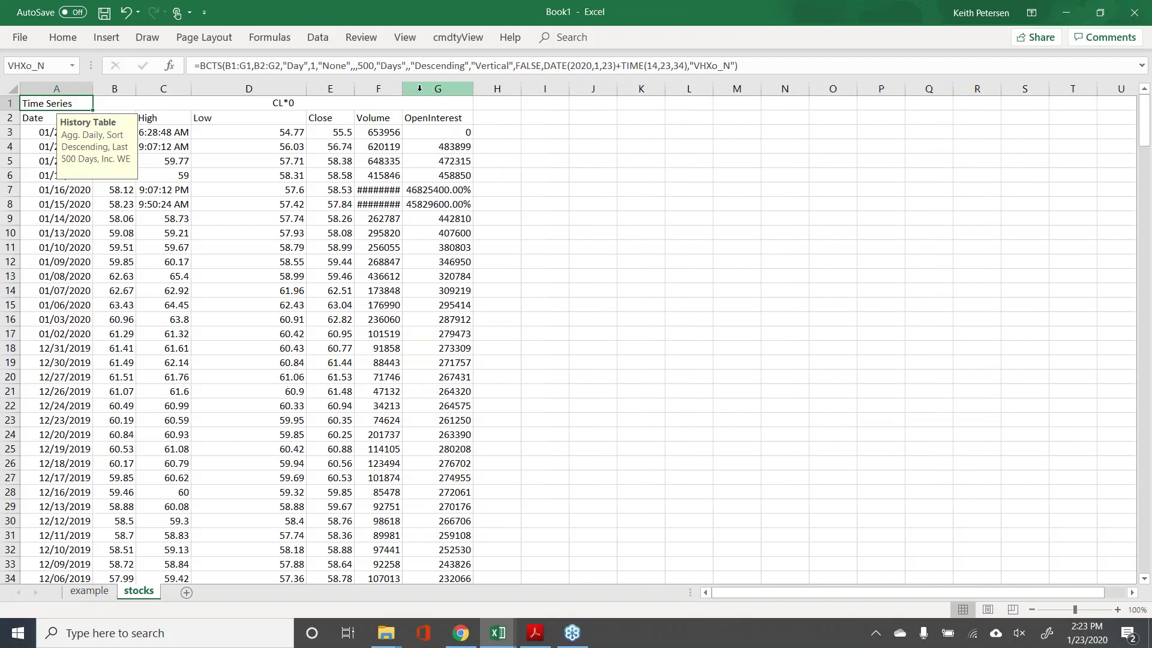
drag(402, 88, 408, 89)
click(383, 189)
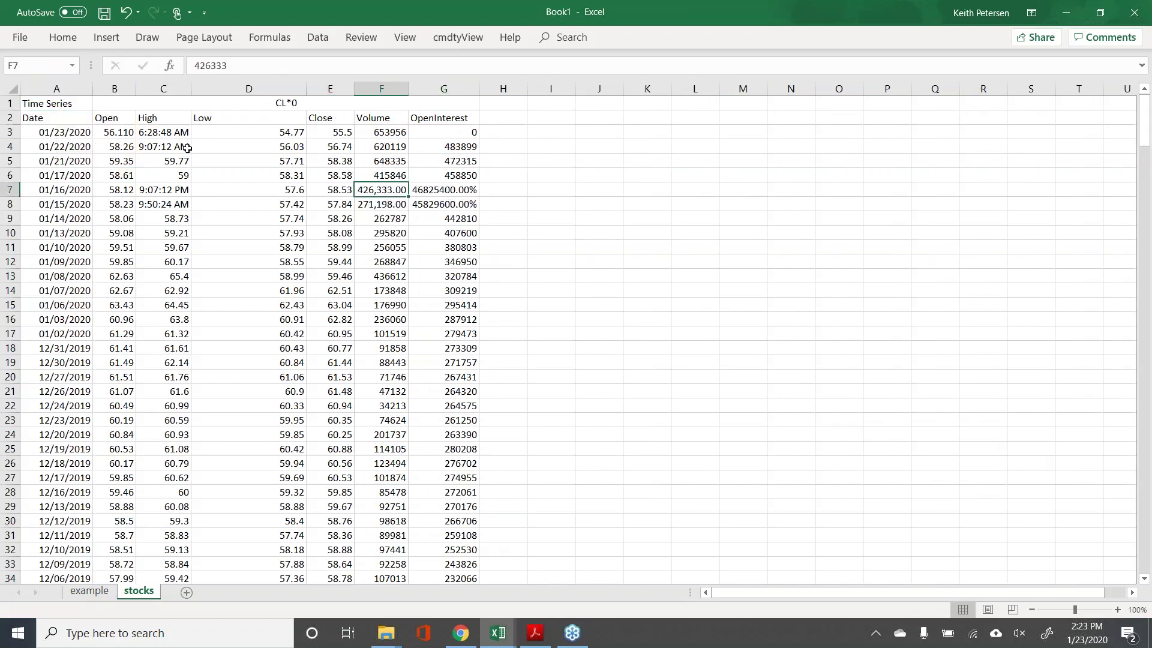
- Examine the date range of the crude oil history from its newest row to its oldest row
click(85, 131)
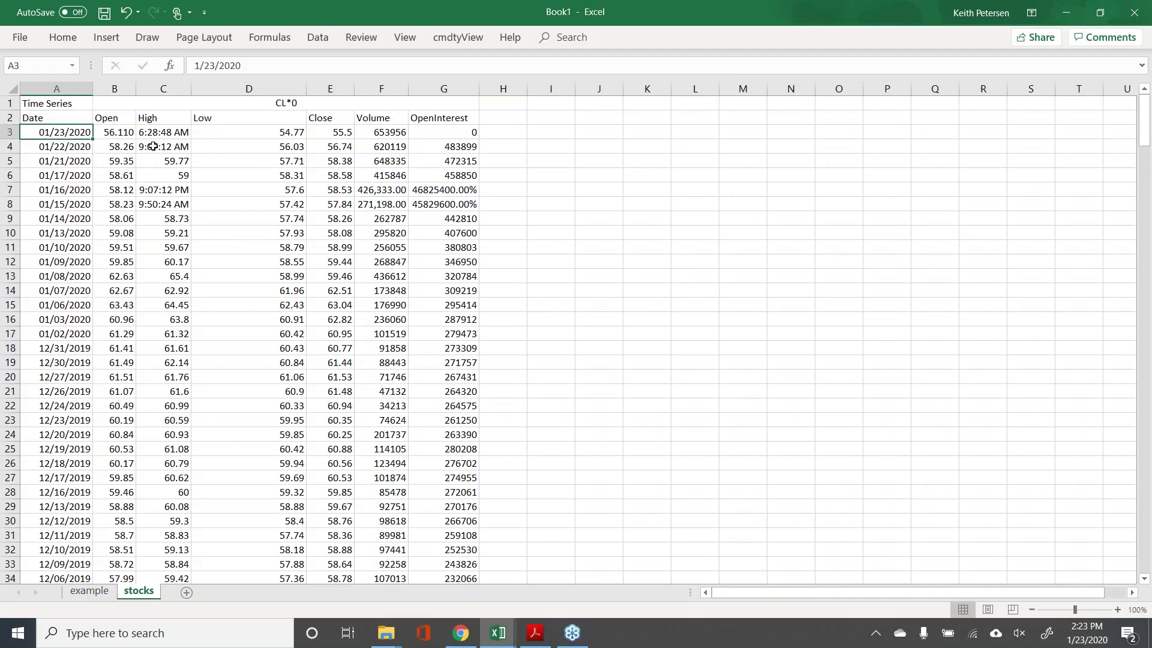
key(ctrl+Down)
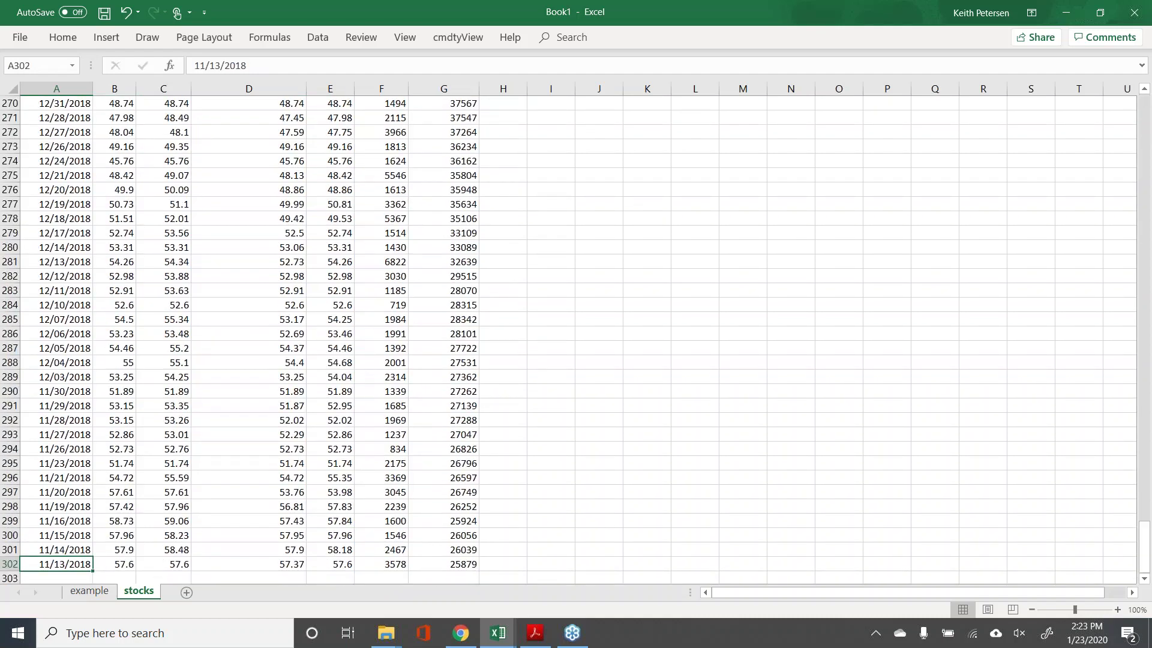
key(ctrl+Up)
key(Down)
key(Down)
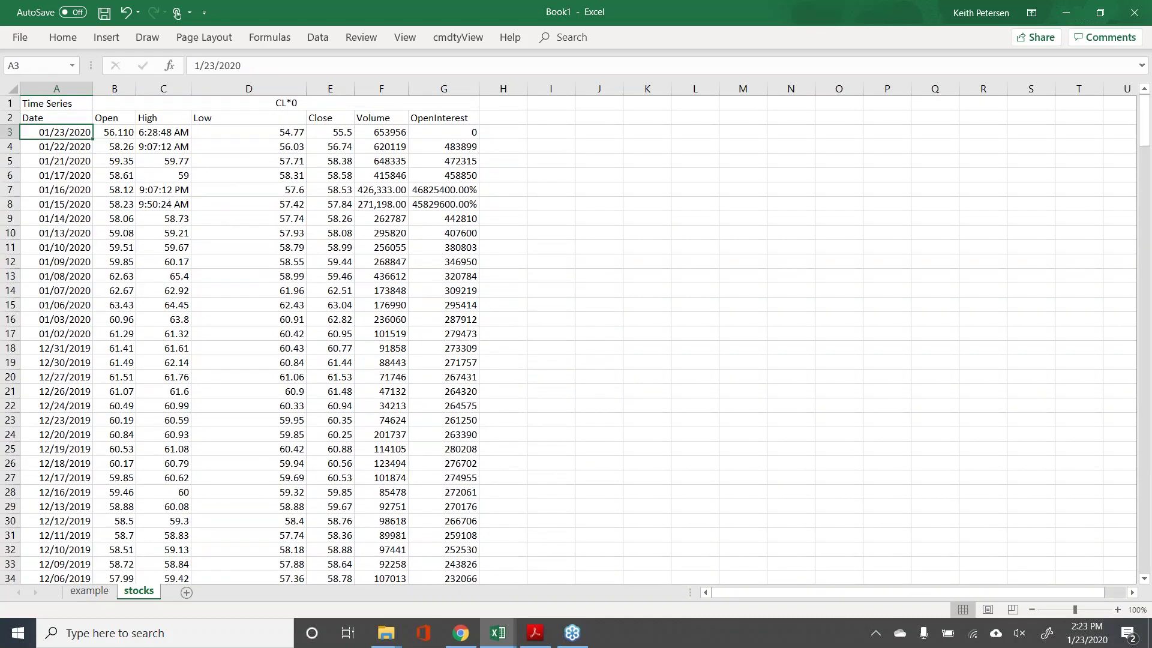
key(ctrl+Down)
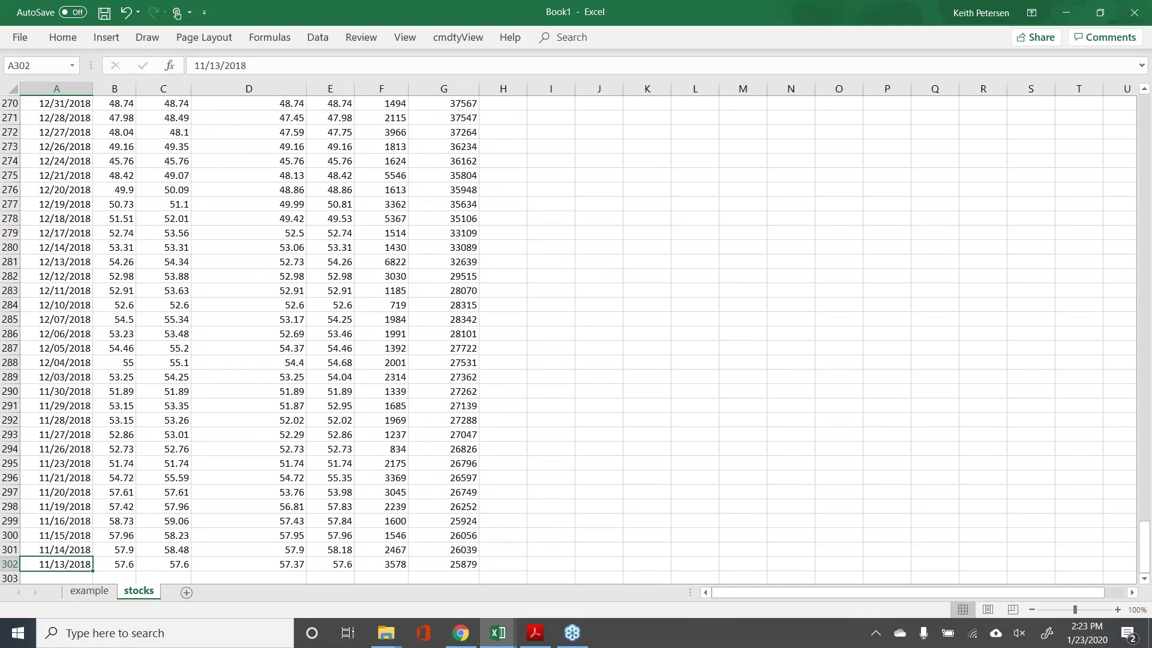
- Start a new cmdtyView time series at cell I1, search for aapl, and add the NASDAQ AAPL result to the selected symbols
key(ctrl+Up)
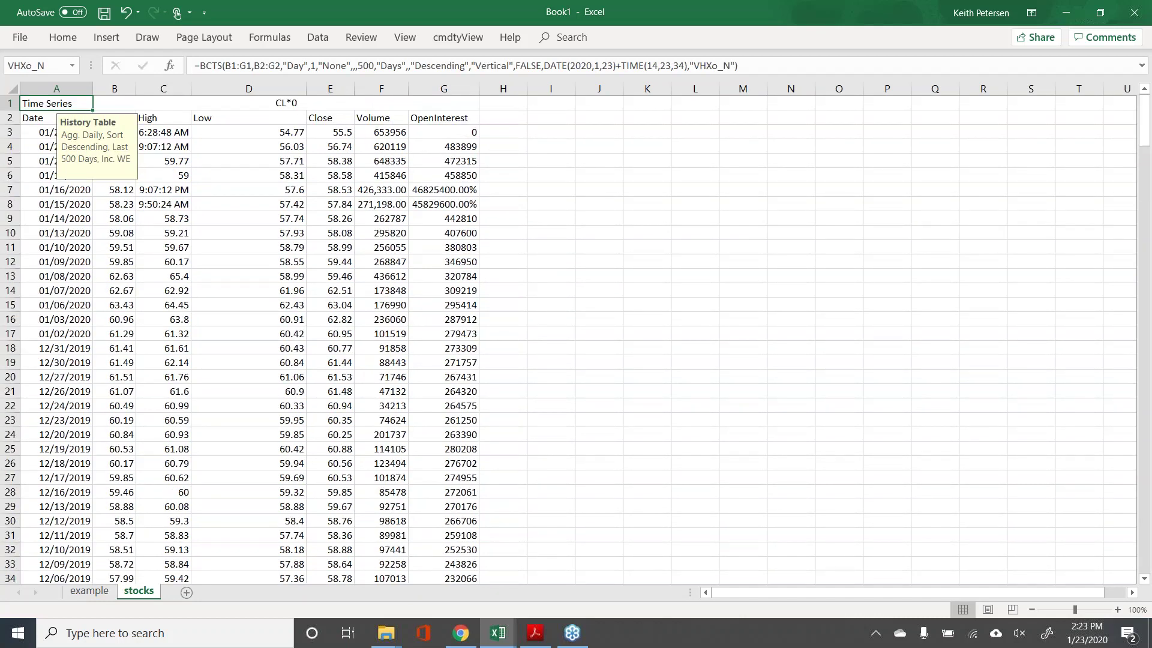
click(57, 133)
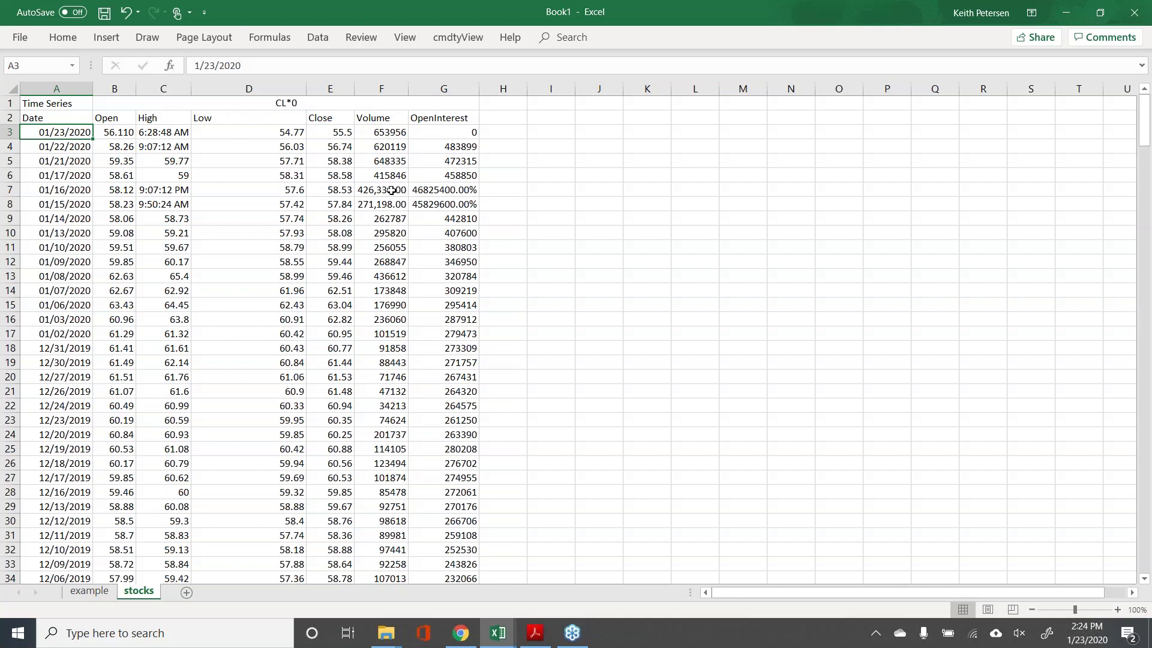
drag(386, 175, 436, 180)
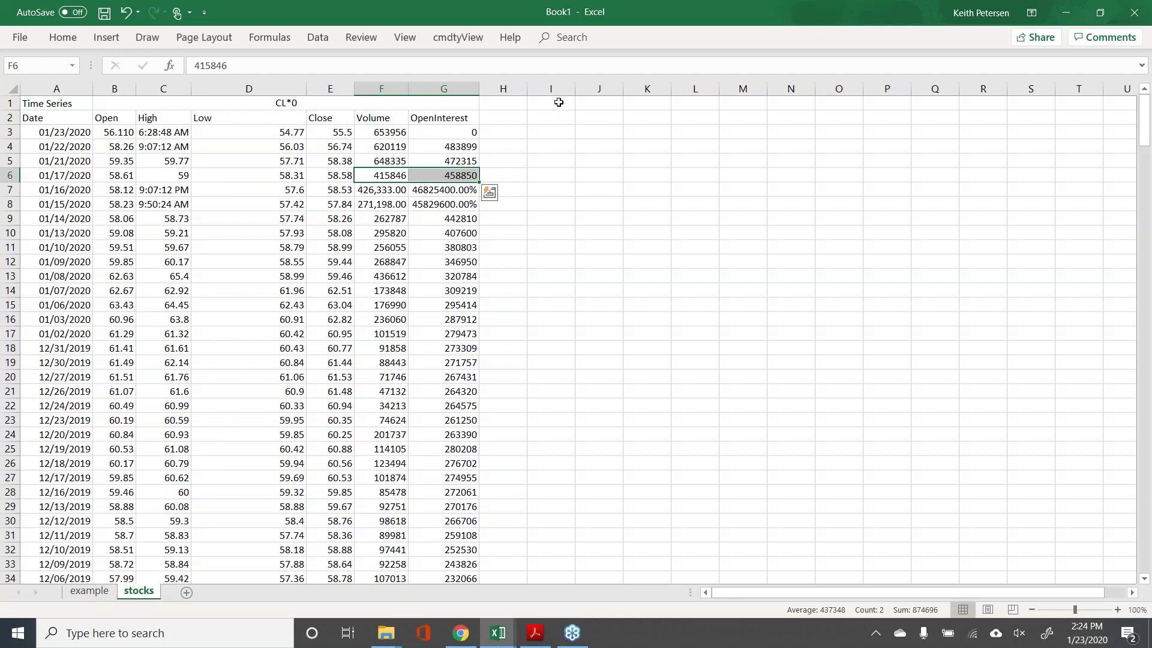
click(458, 37)
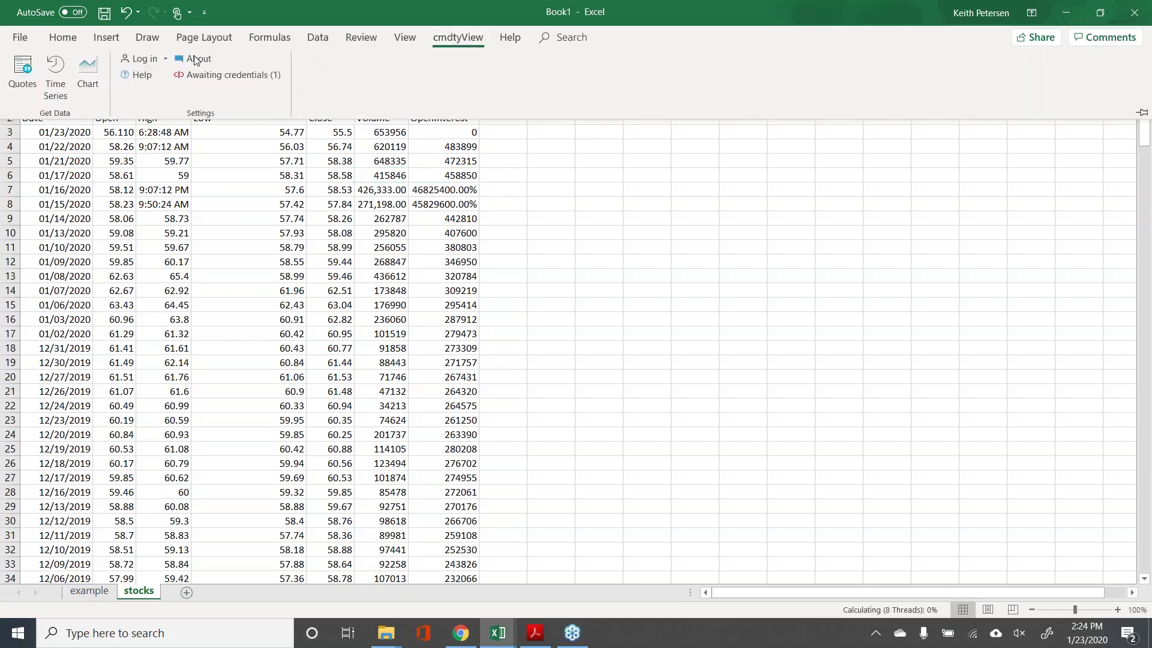
click(54, 85)
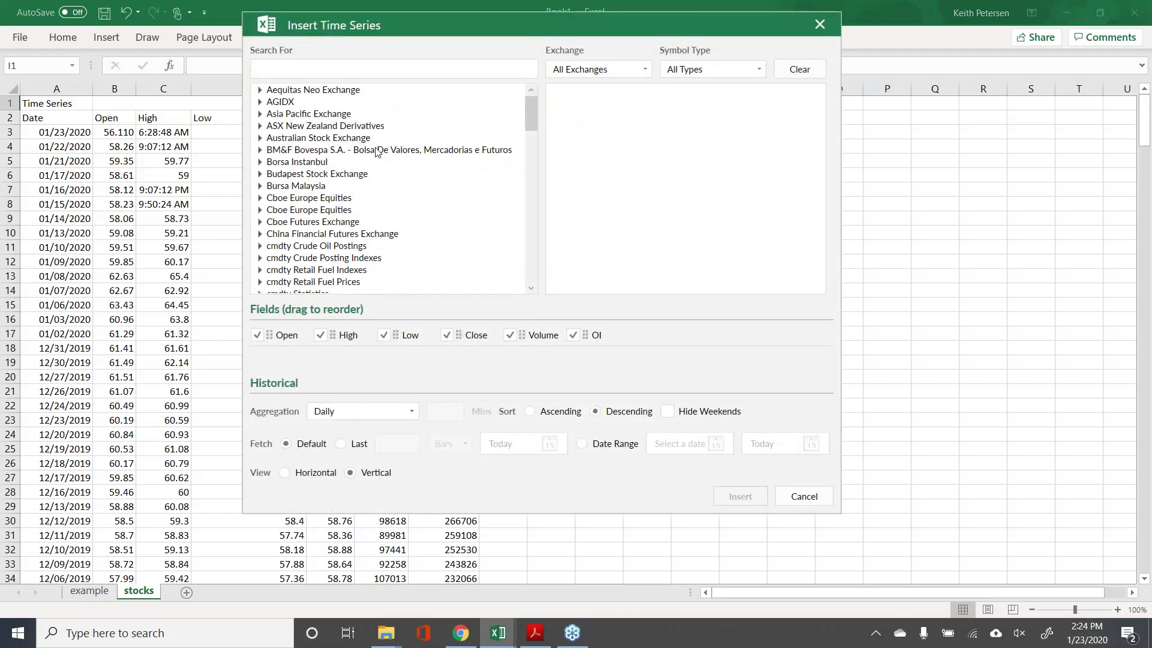
scroll(376, 152, down, 15)
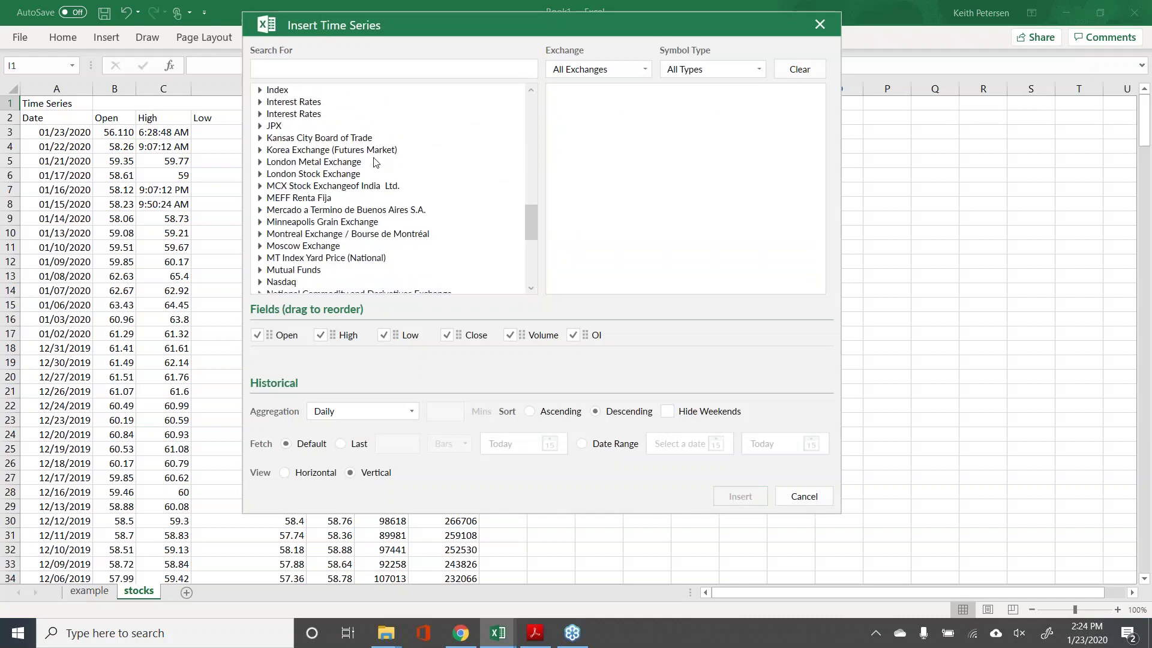
scroll(376, 162, down, 5)
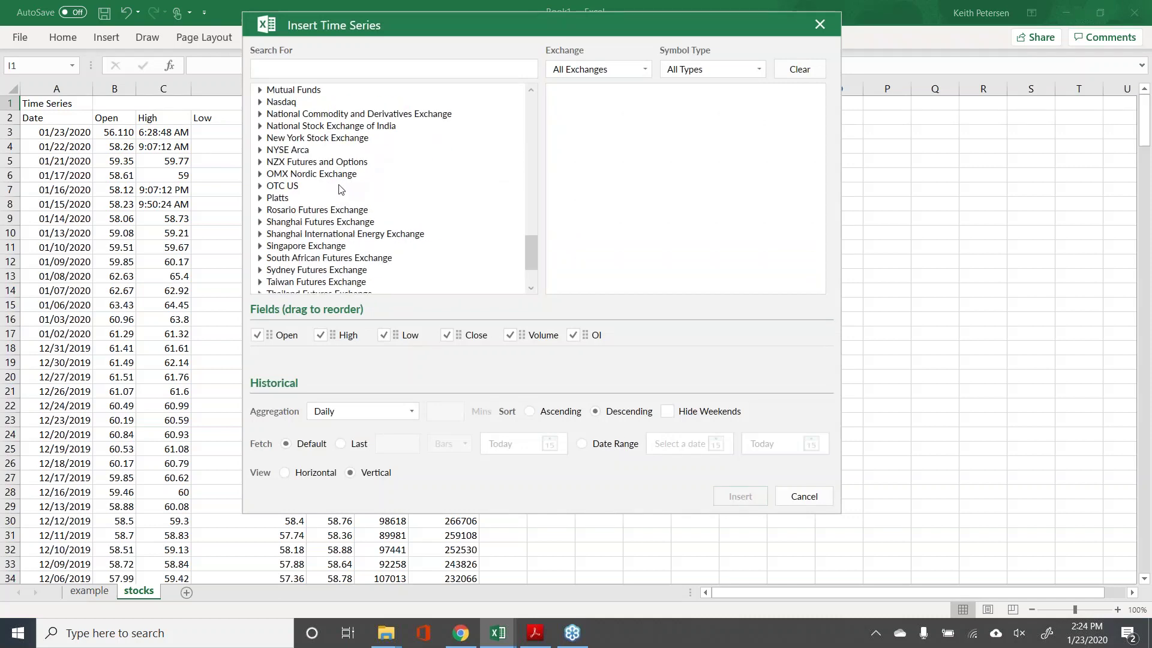
scroll(291, 147, up, 1)
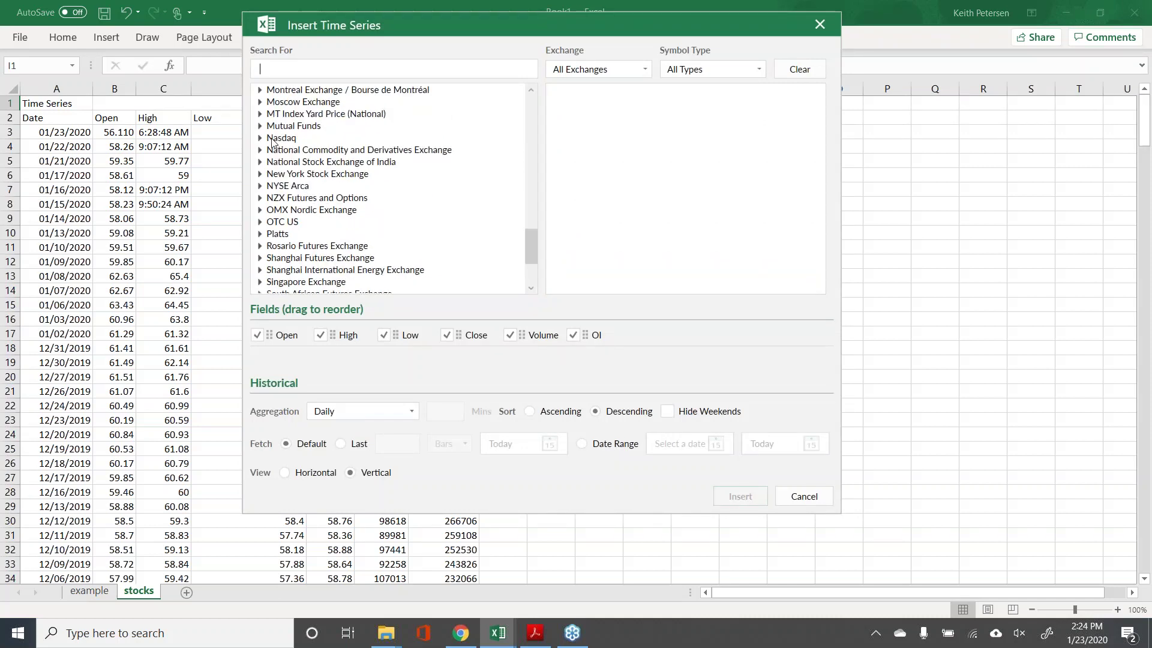
text(aapl)
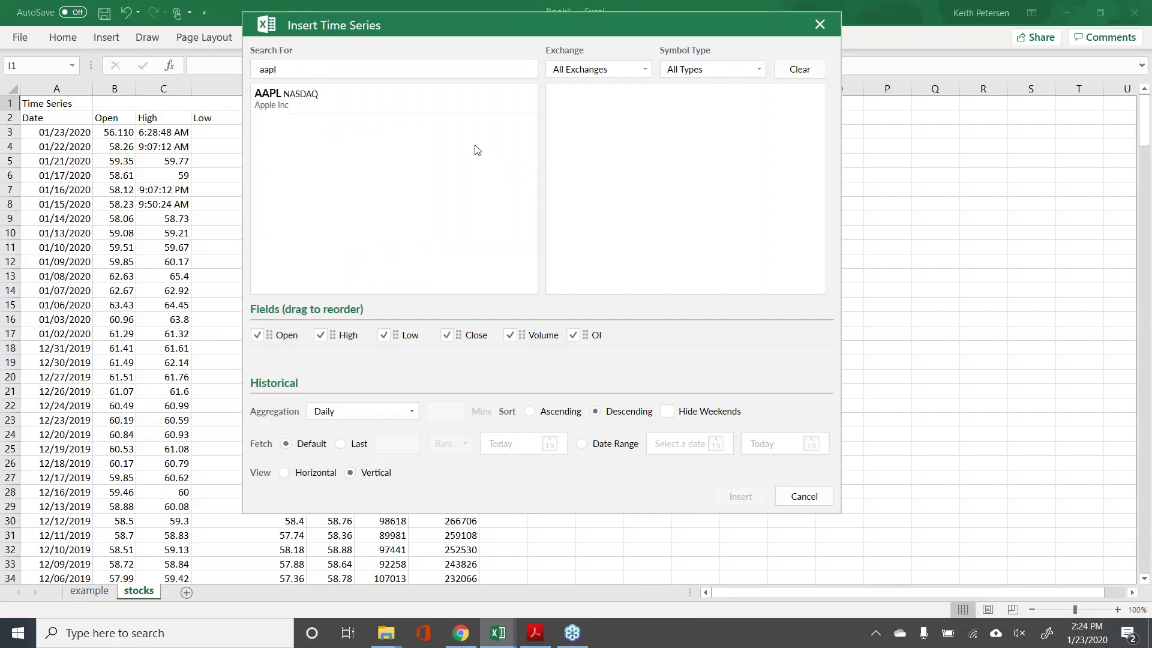
double_click(461, 105)
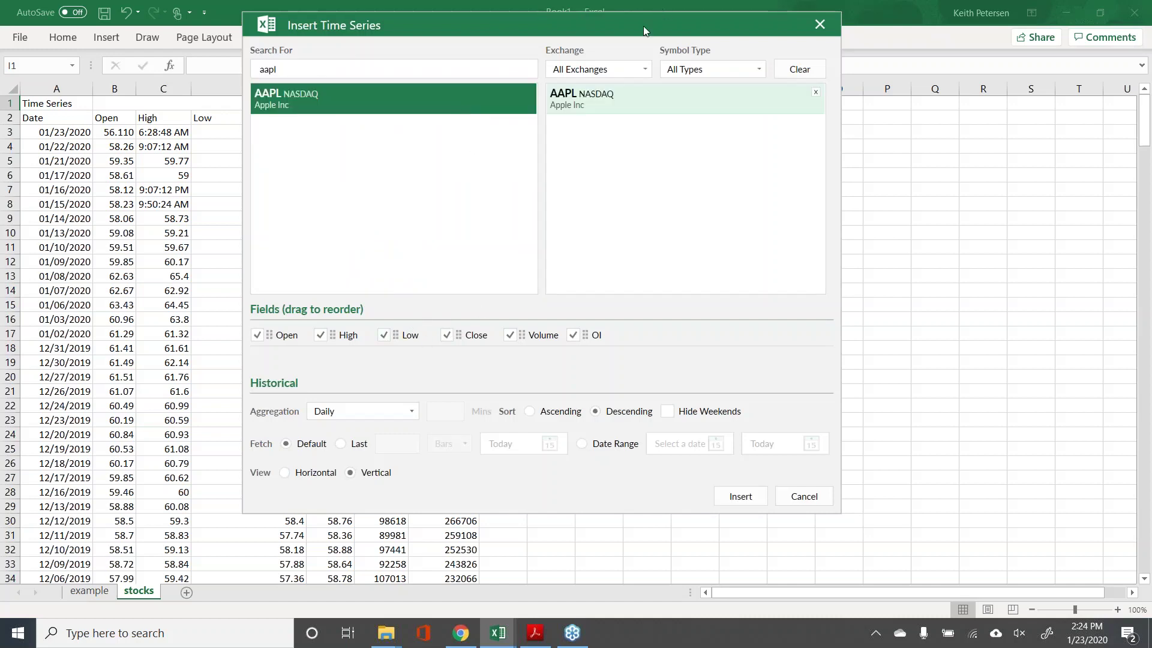
- Set the AAPL time series to 1 minute aggregation fetching the last 1 days, and insert it beside the crude oil history
drag(643, 30, 916, 58)
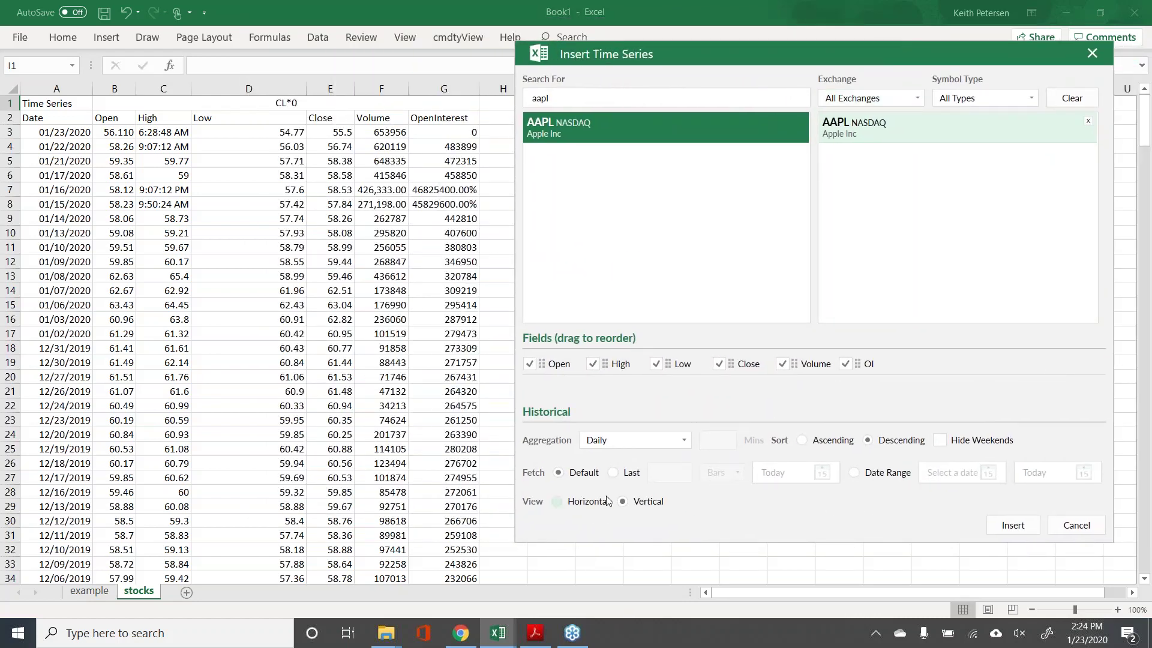
click(618, 473)
click(627, 441)
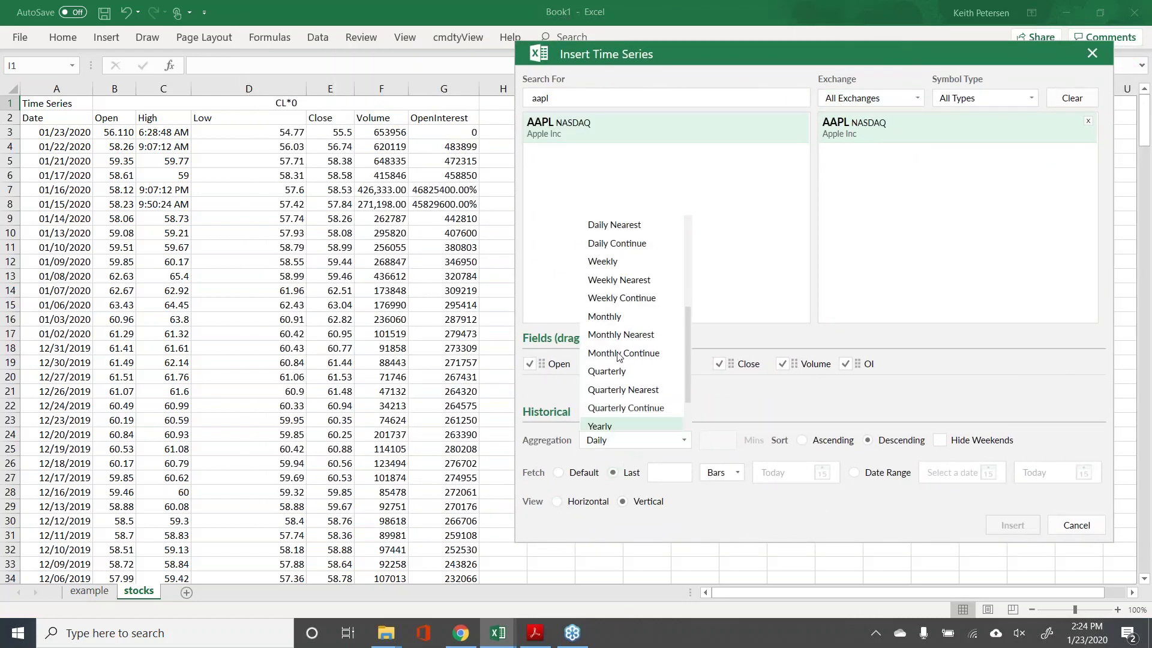
scroll(636, 351, up, 3)
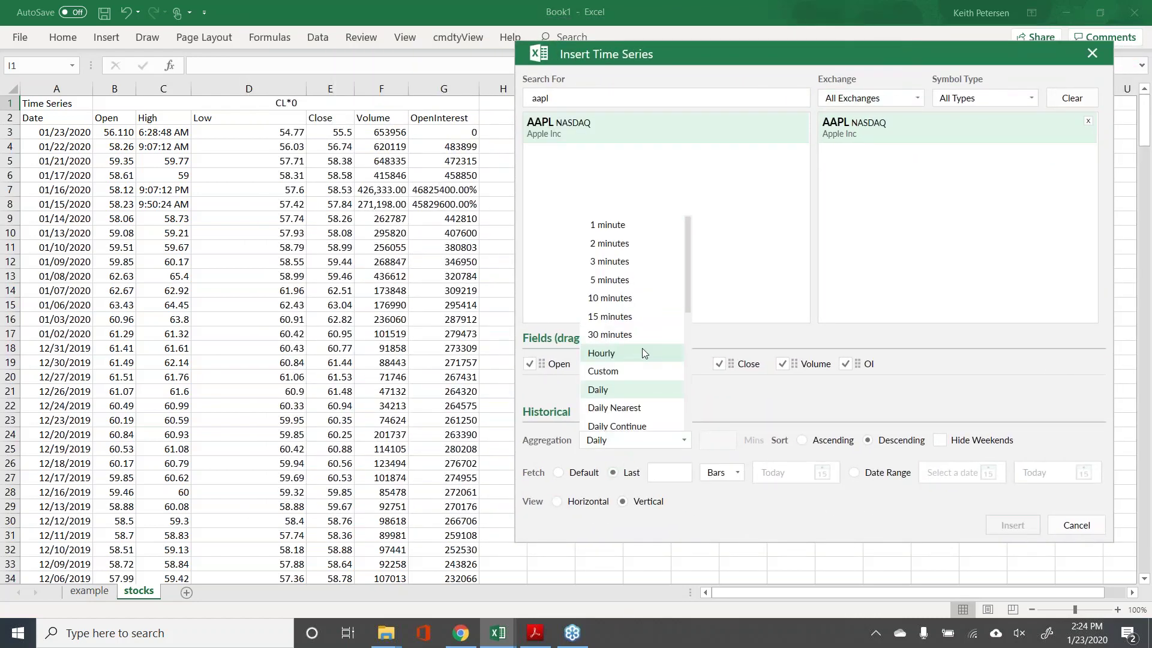
click(615, 225)
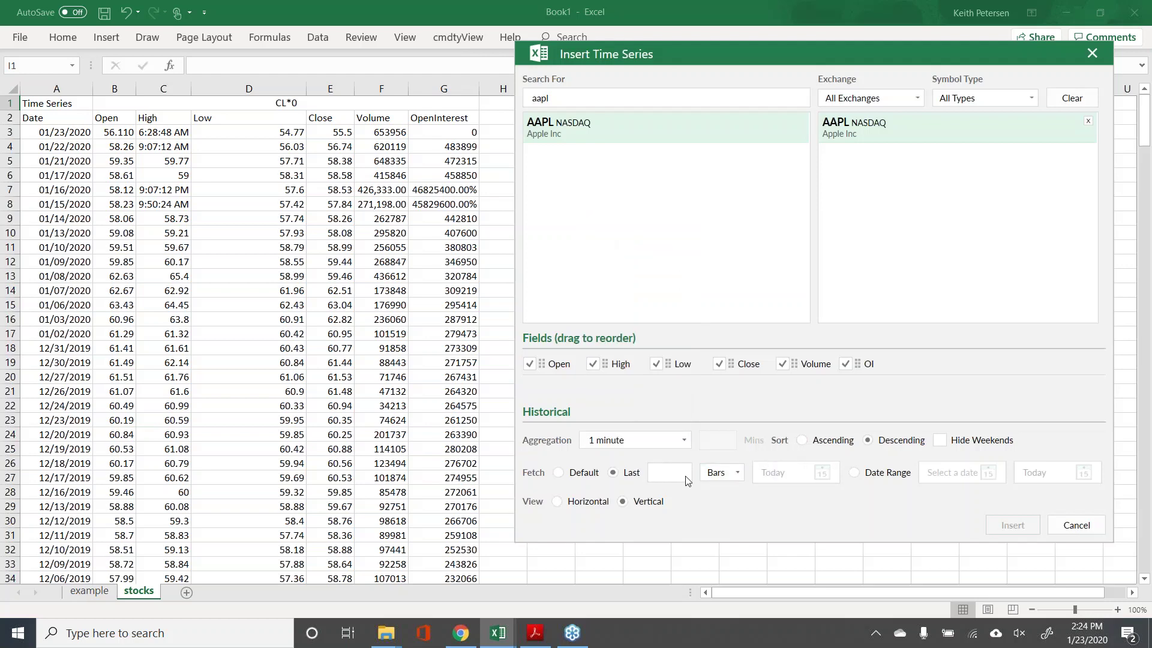
text(1)
click(730, 476)
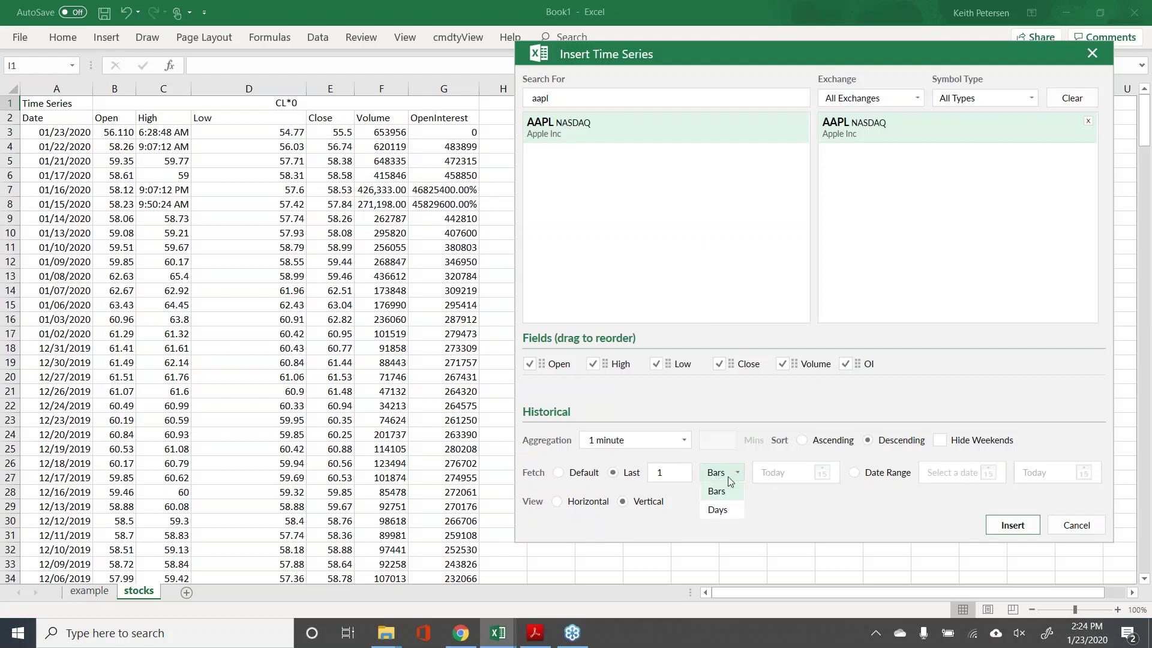
click(730, 509)
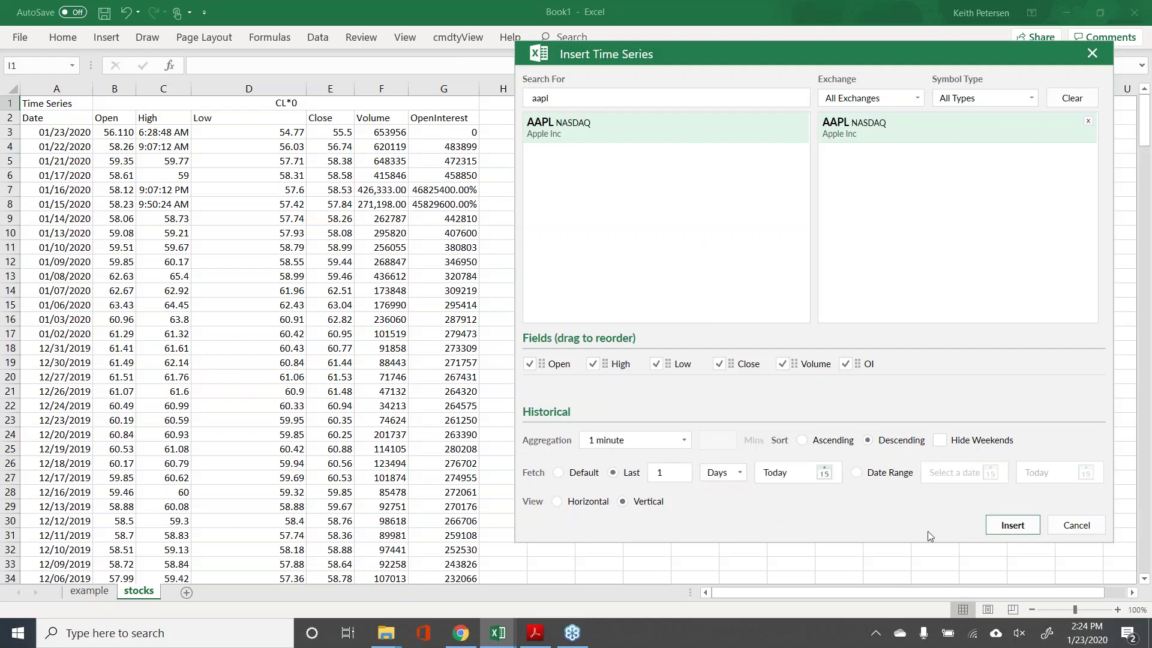
click(1012, 526)
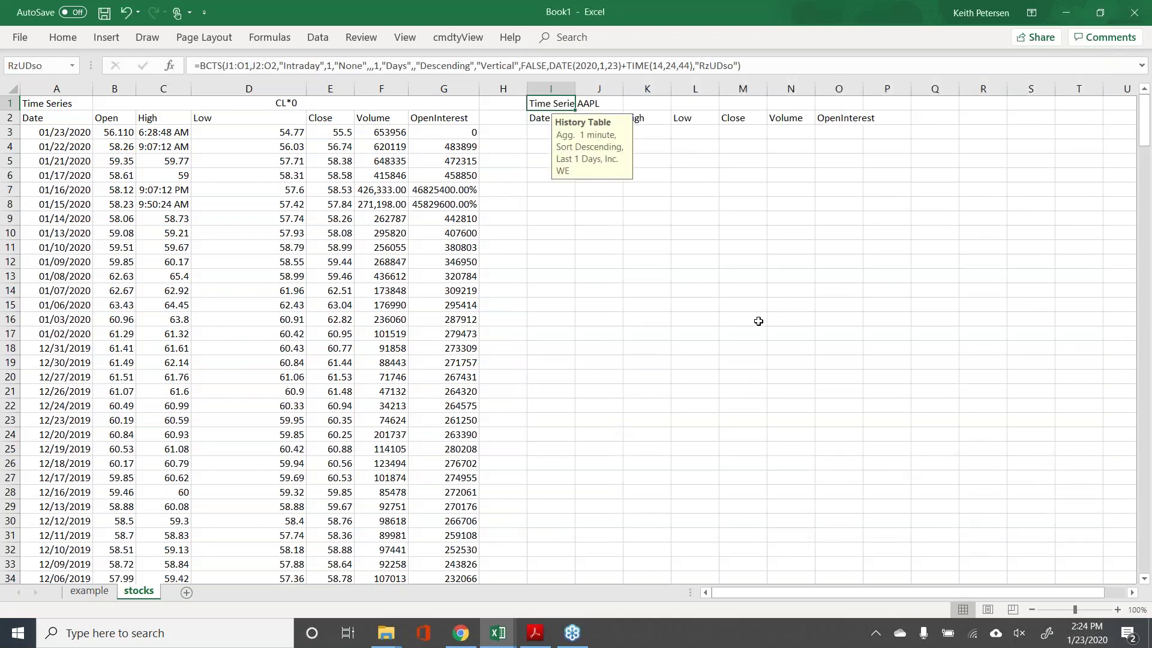
click(666, 120)
click(558, 102)
click(448, 40)
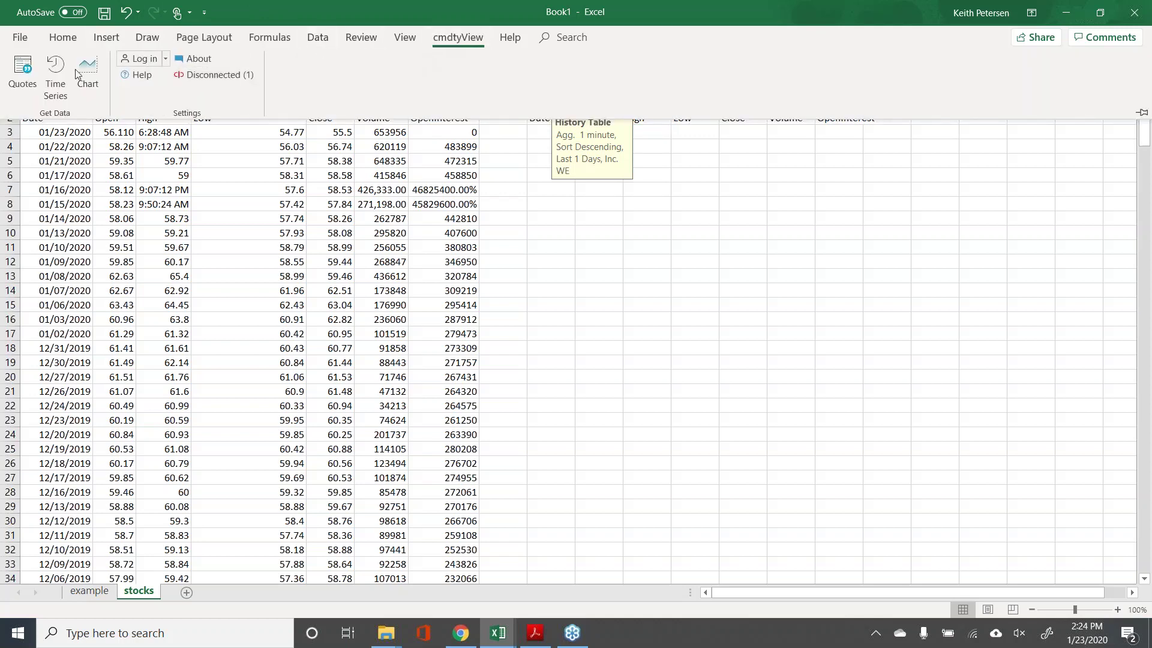
click(33, 73)
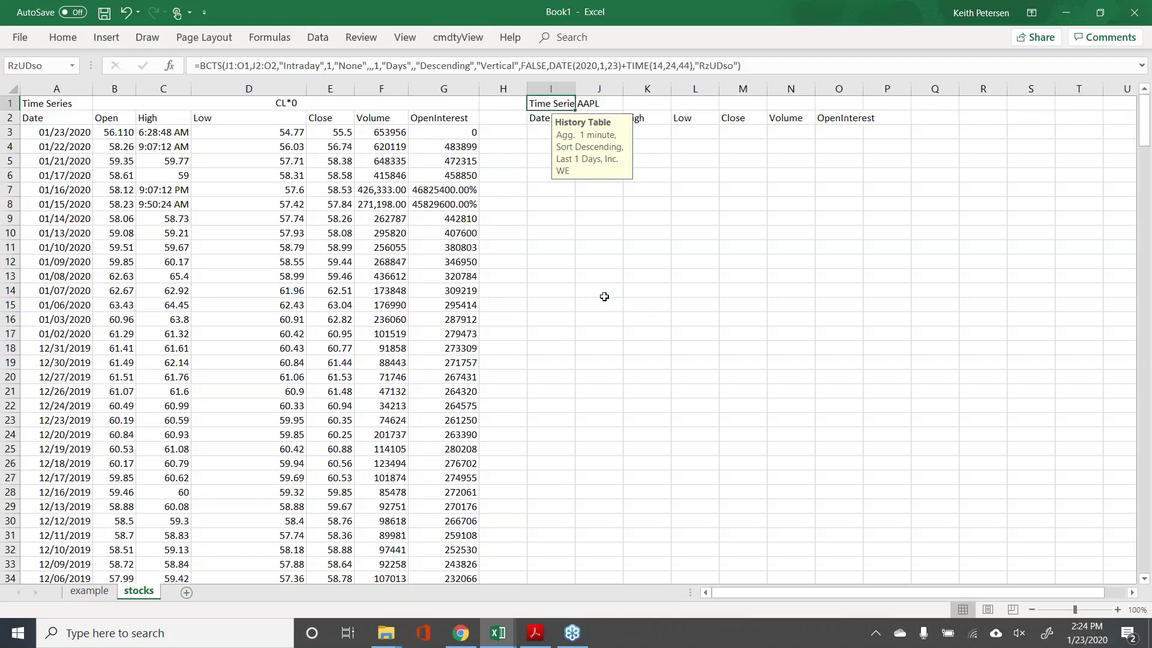
- Start another cmdtyView time series at cell I9, search for aapl, and add the NASDAQ AAPL symbol
click(549, 220)
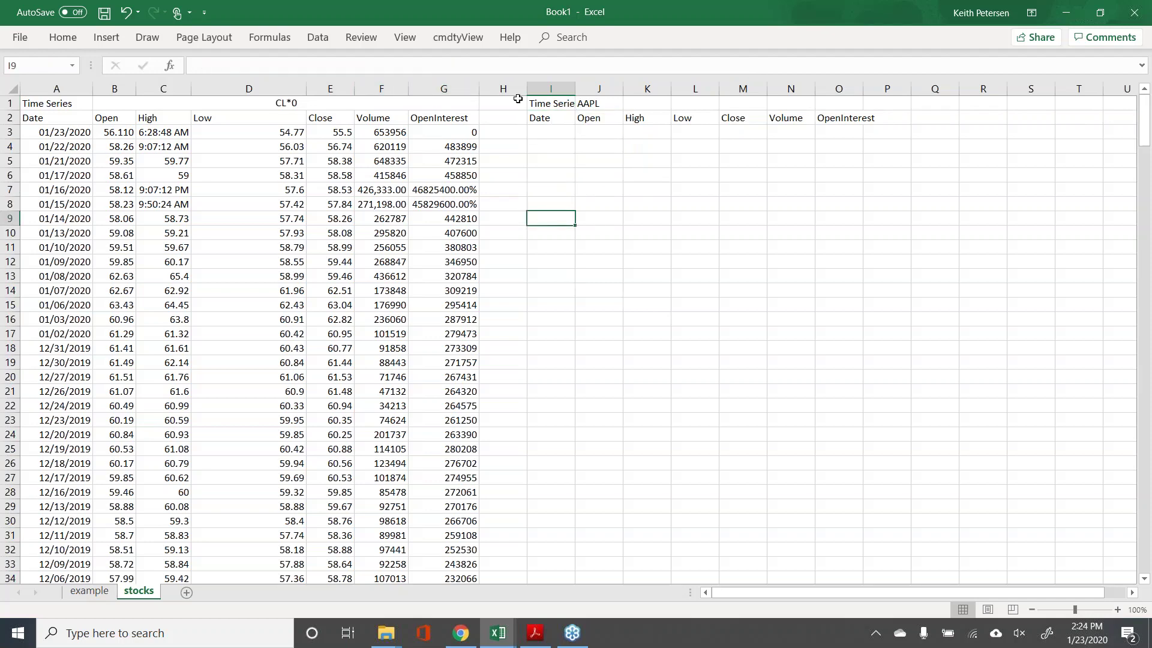
click(473, 40)
click(63, 68)
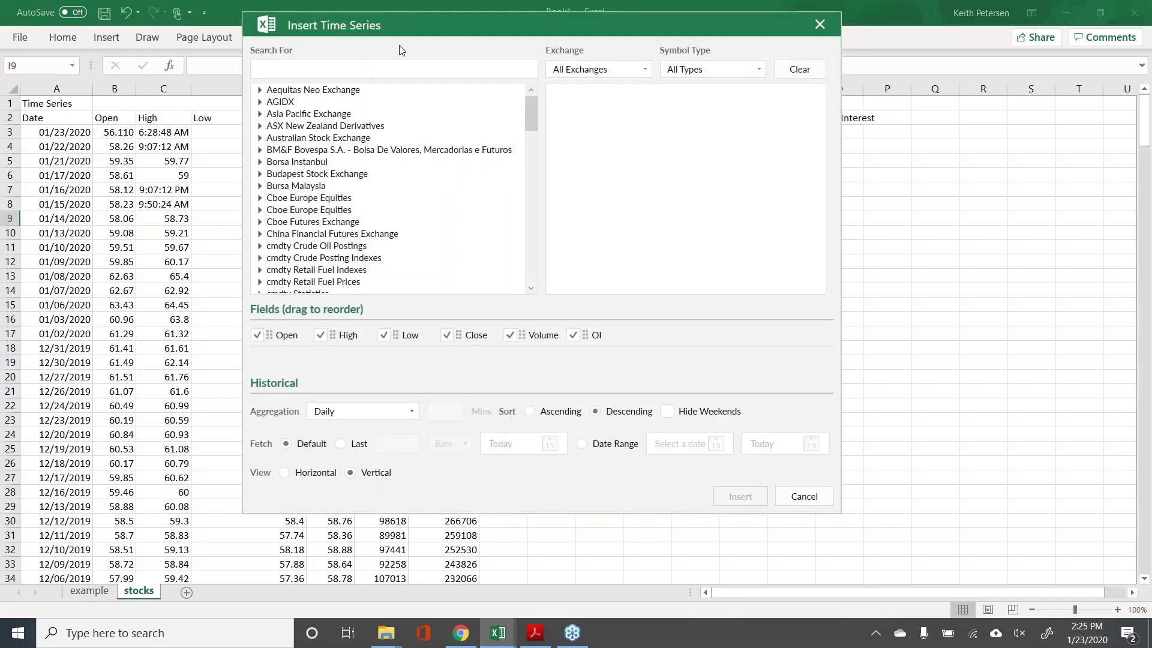
text(apl)
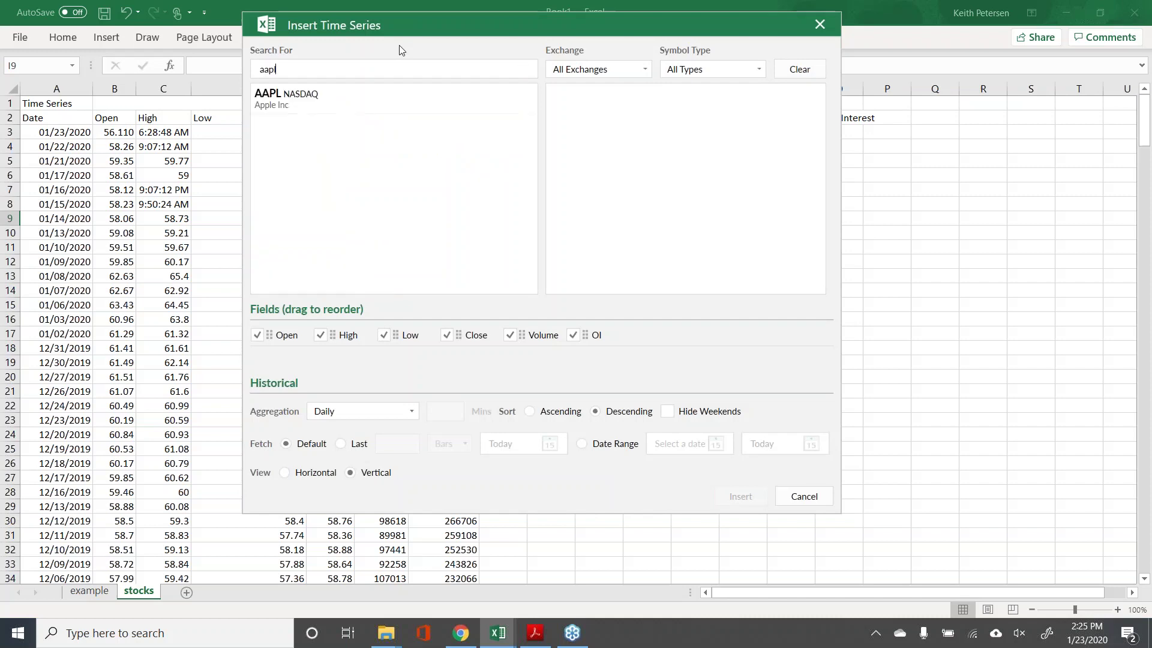
click(384, 95)
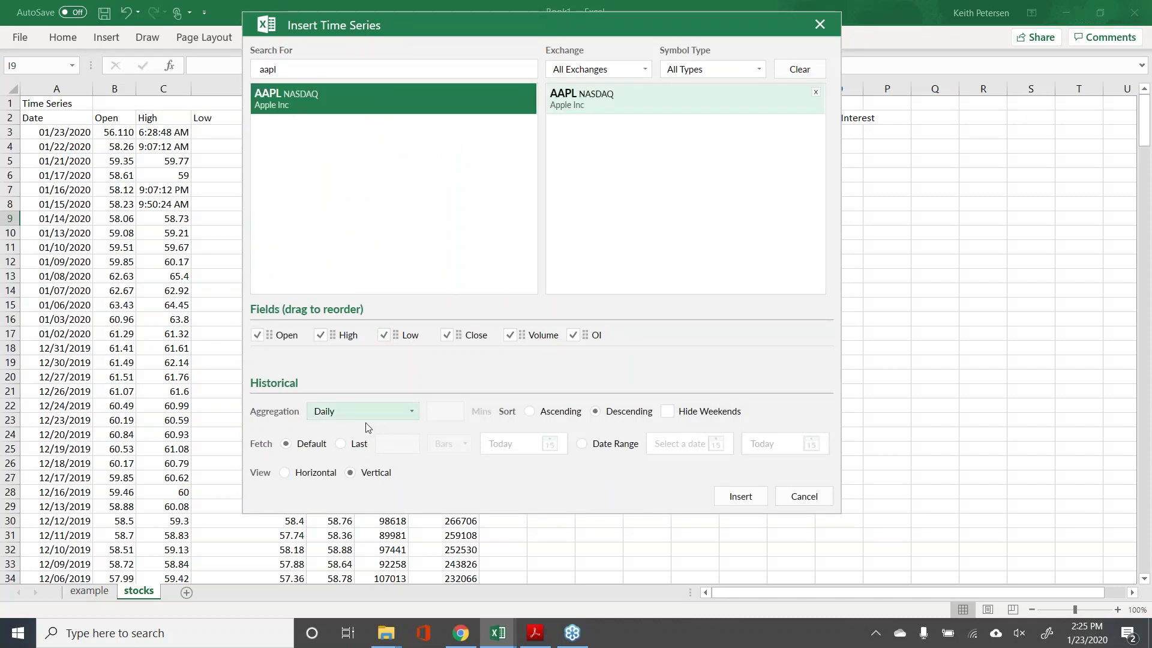
- Set the AAPL series to fetch the last 50 bars at Daily aggregation and insert the history table
click(354, 444)
click(410, 440)
text(50)
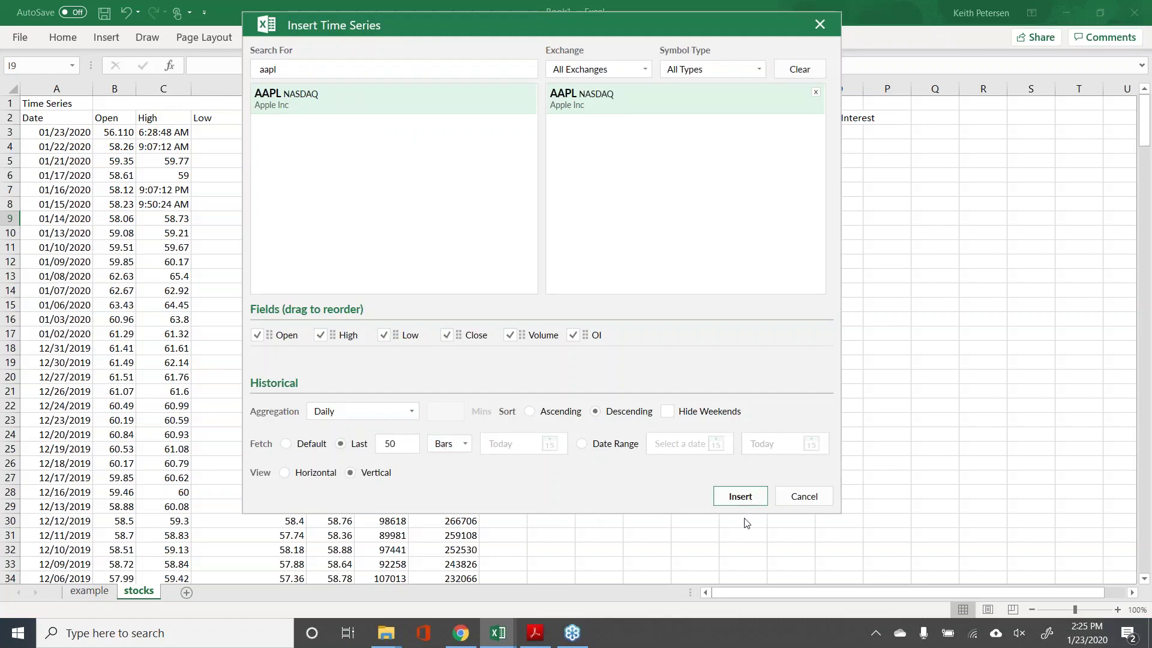
click(739, 497)
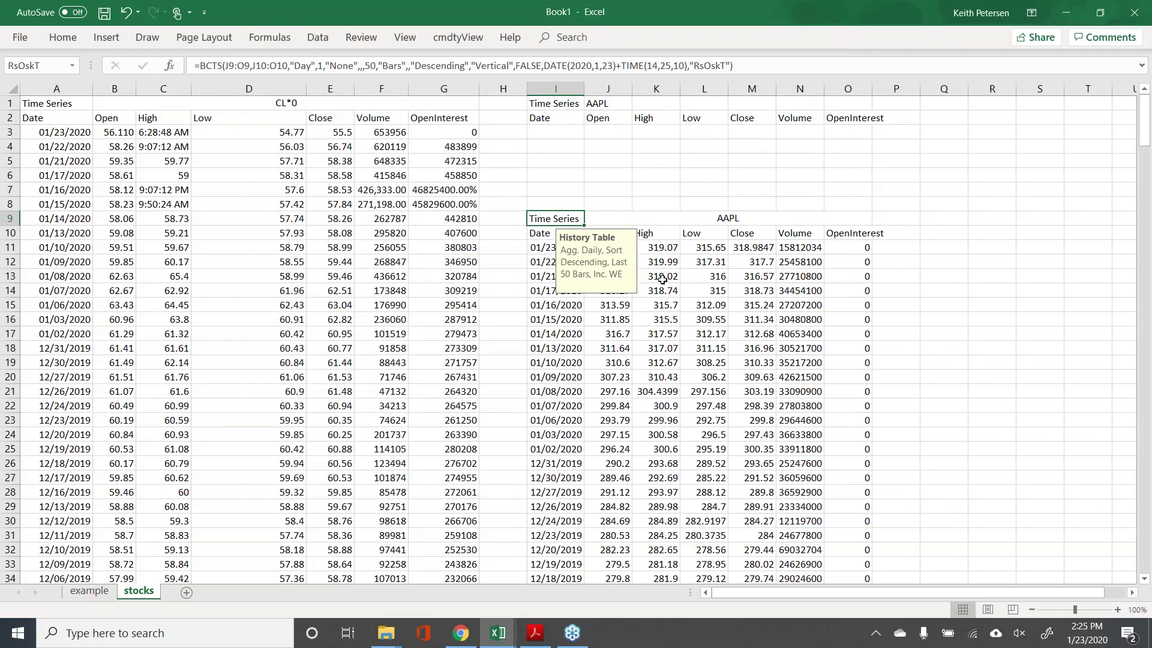
scroll(704, 206, down, 1)
click(660, 233)
scroll(701, 237, down, 2)
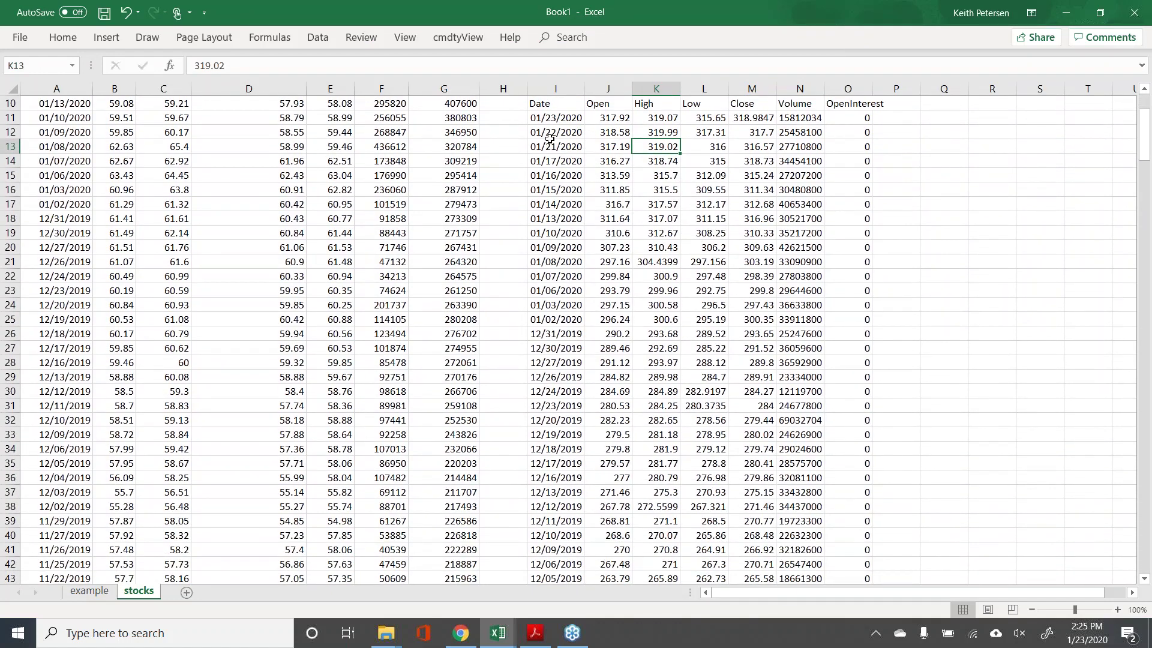
scroll(550, 139, up, 3)
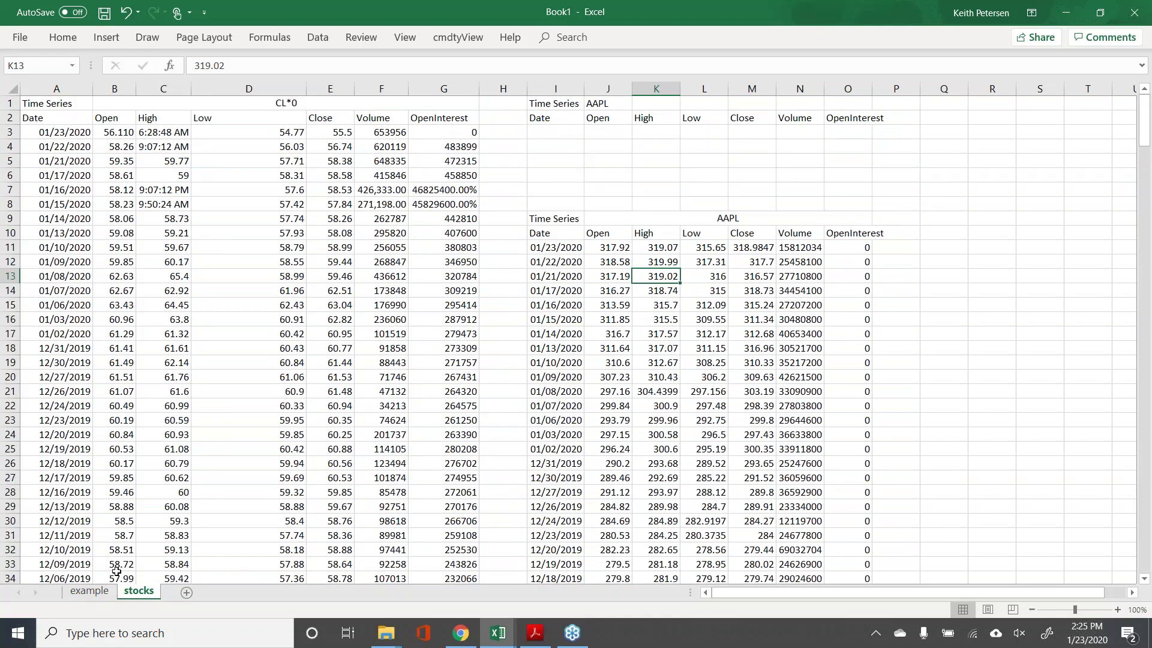
- Switch to the example sheet and go to cell B2 in the Last column beside the AAPL symbol
click(104, 593)
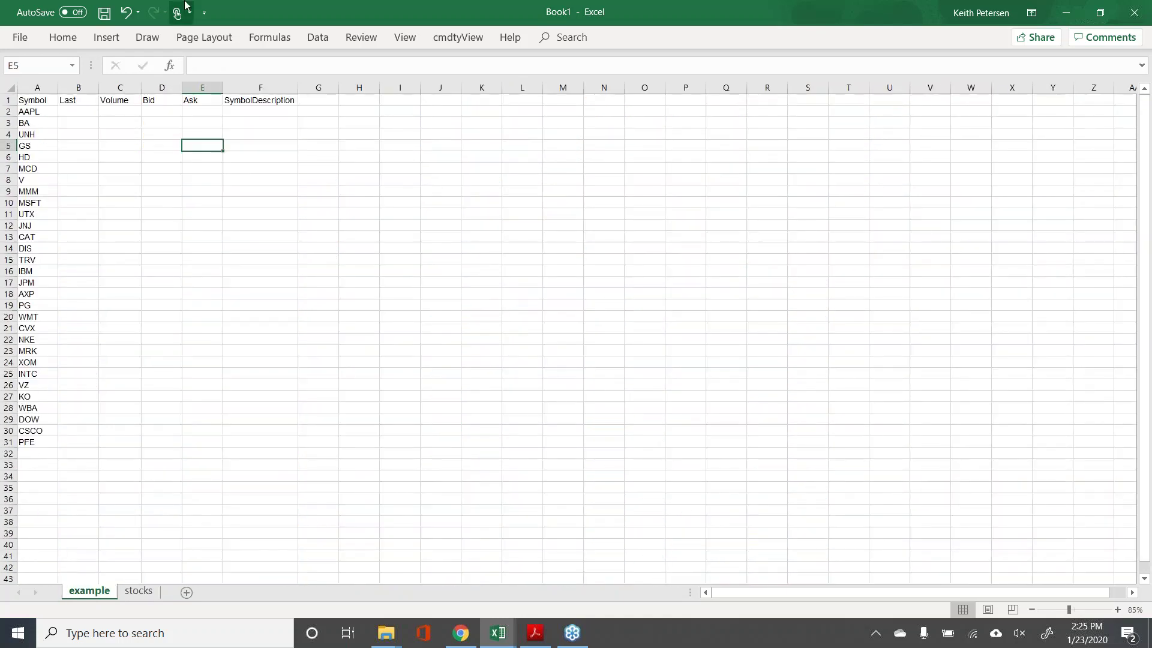
click(87, 110)
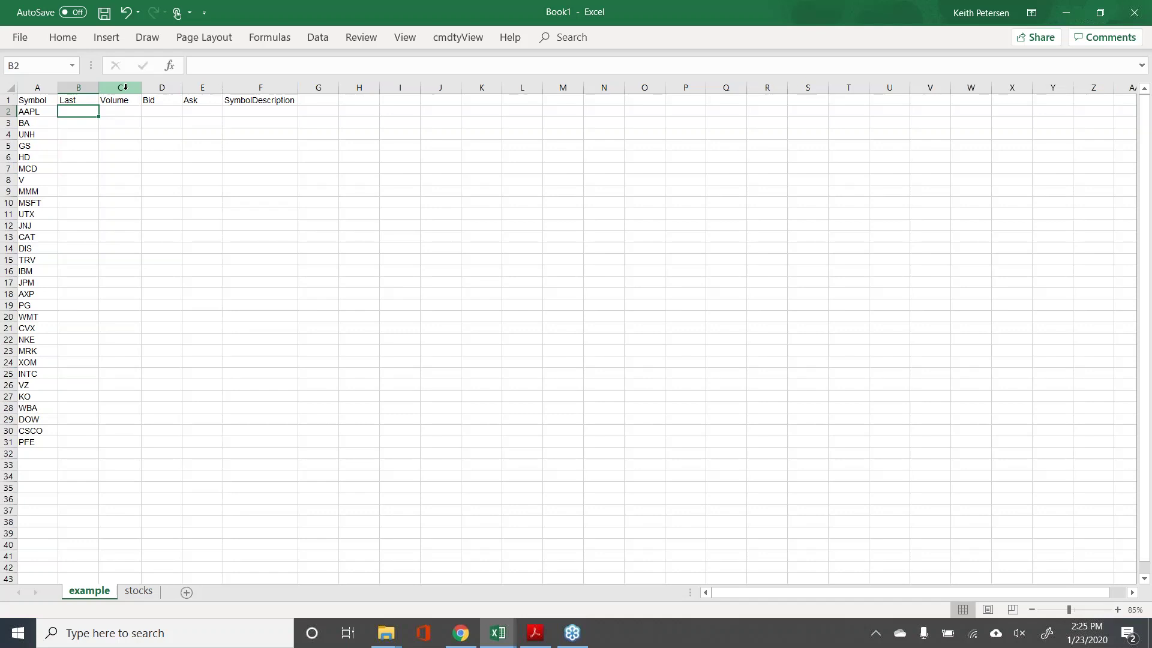
key(Left)
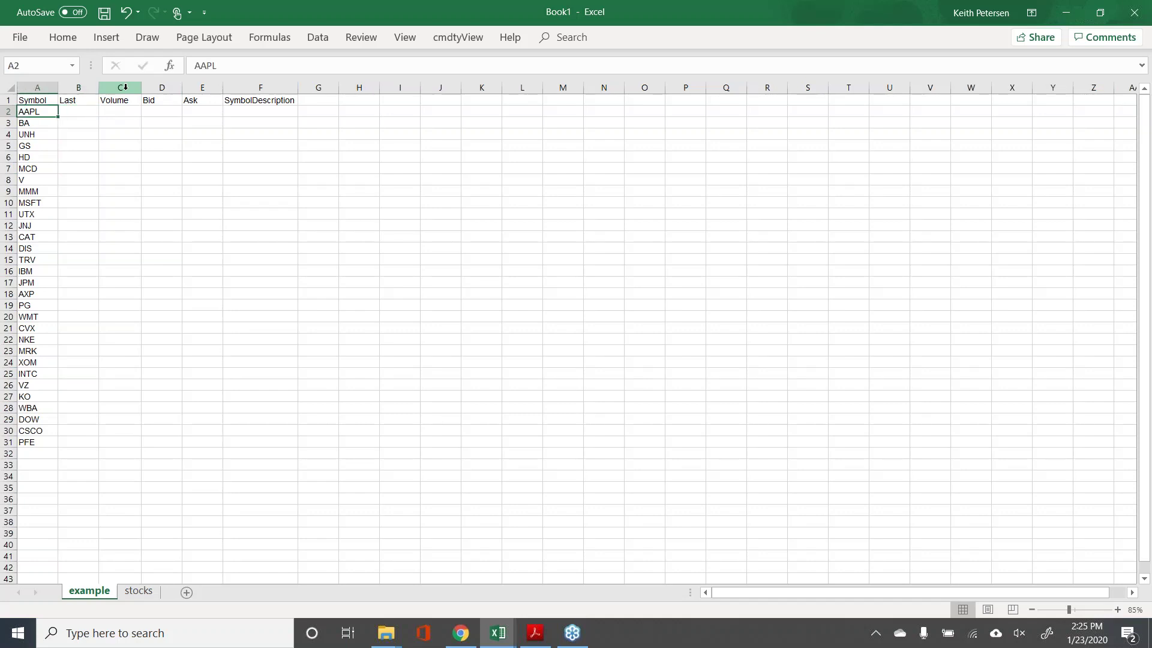
key(ctrl+shift+Down)
key(Up)
key(Down)
key(Right)
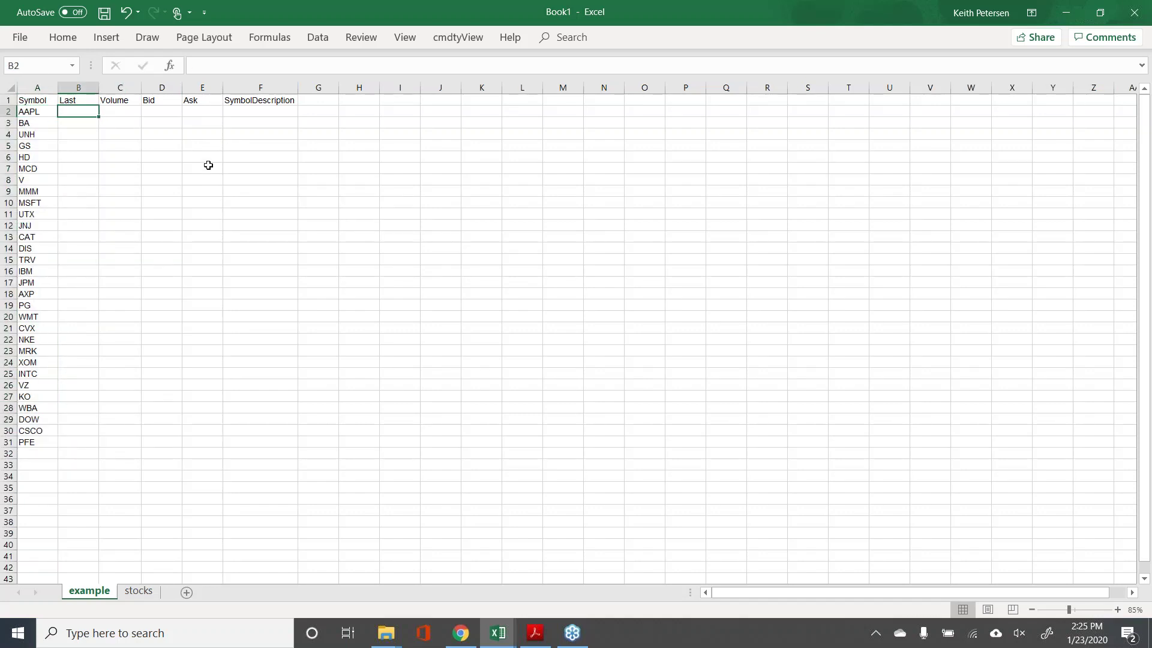
click(470, 41)
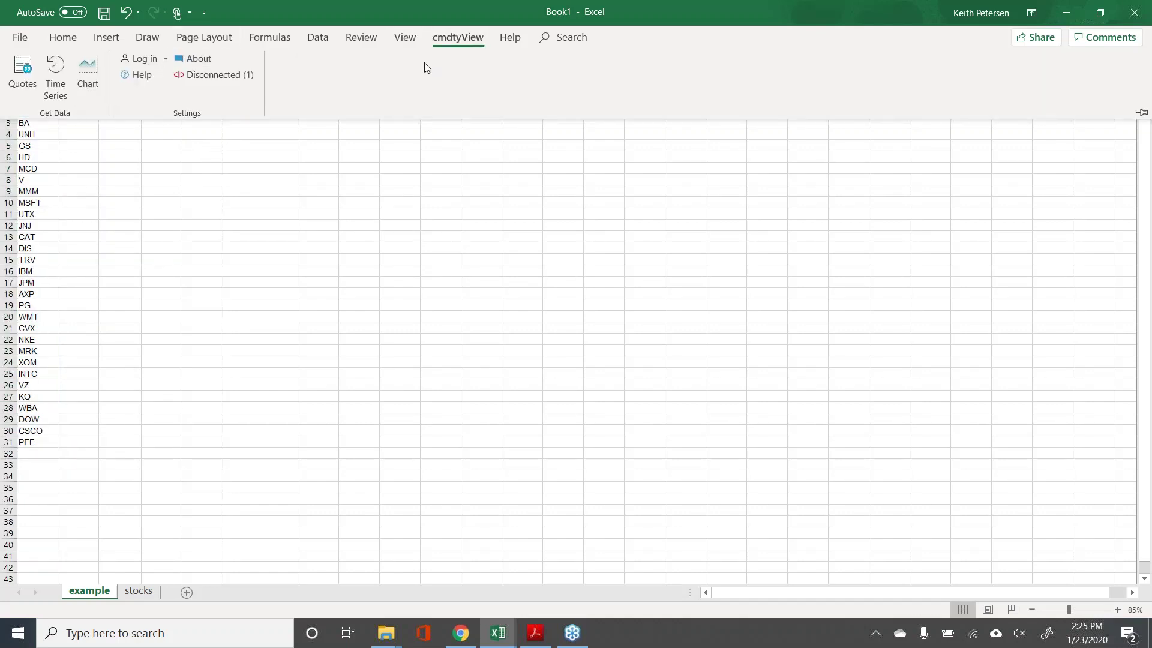
click(456, 40)
click(106, 158)
- Enter the quote formula +bcd($A2,B$1) in cell B2, locking the symbol's column and the field header's row
click(89, 110)
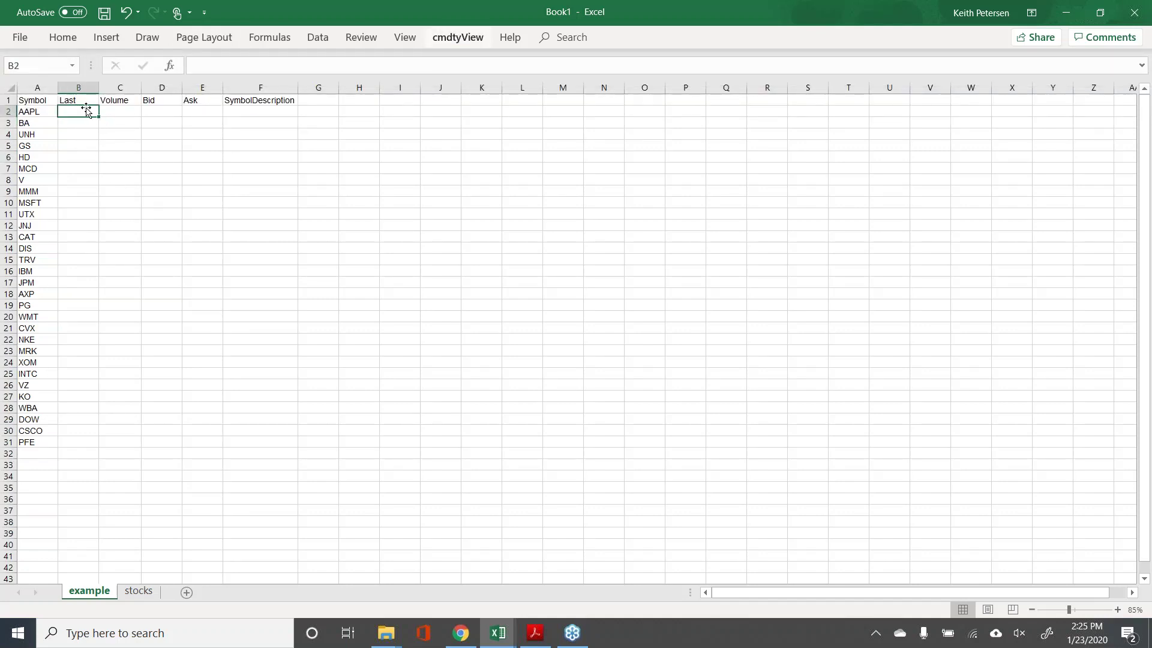
text(+bcd)
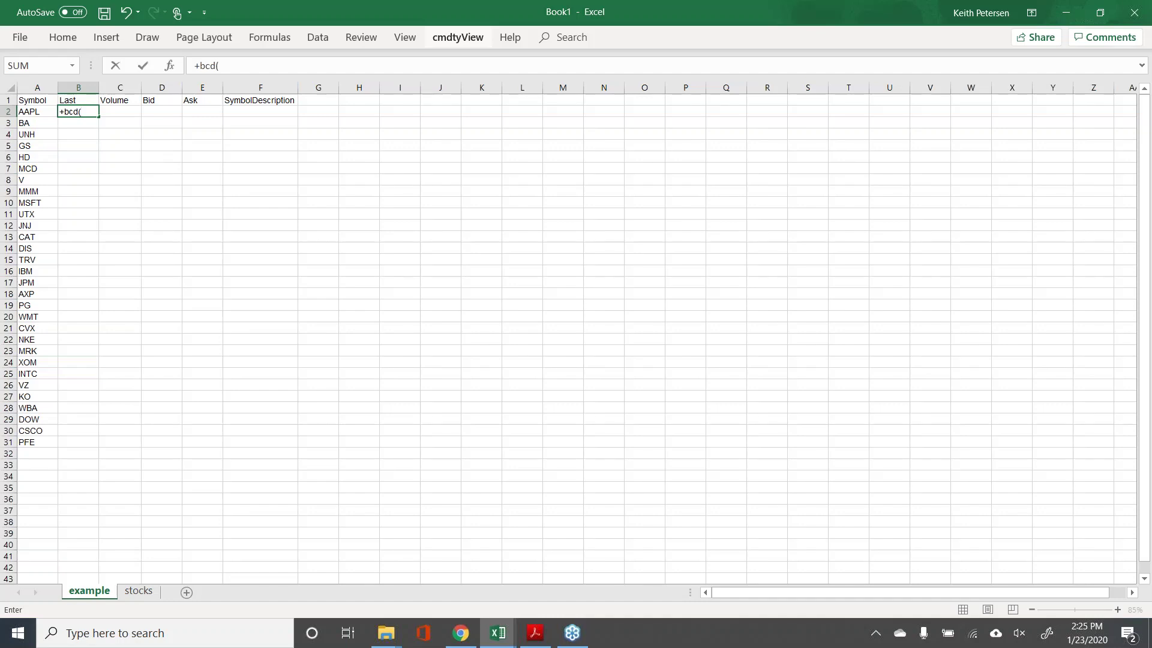
text(()
key(Left)
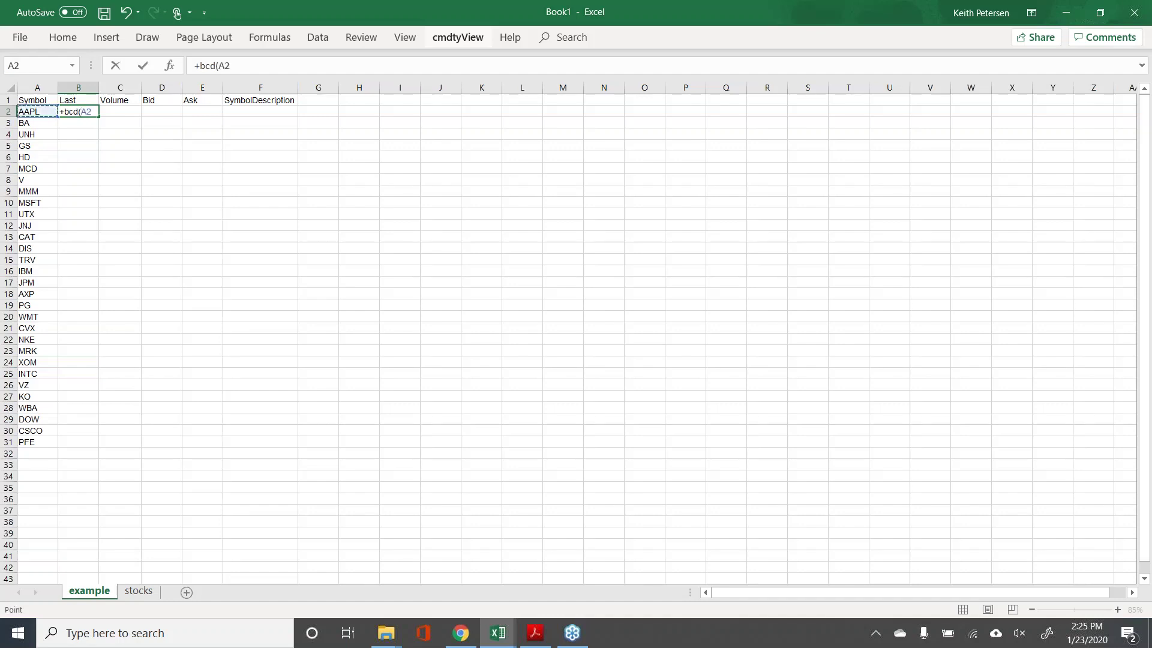
key(F4)
key(F4)
key(F4)
text(,)
key(Up)
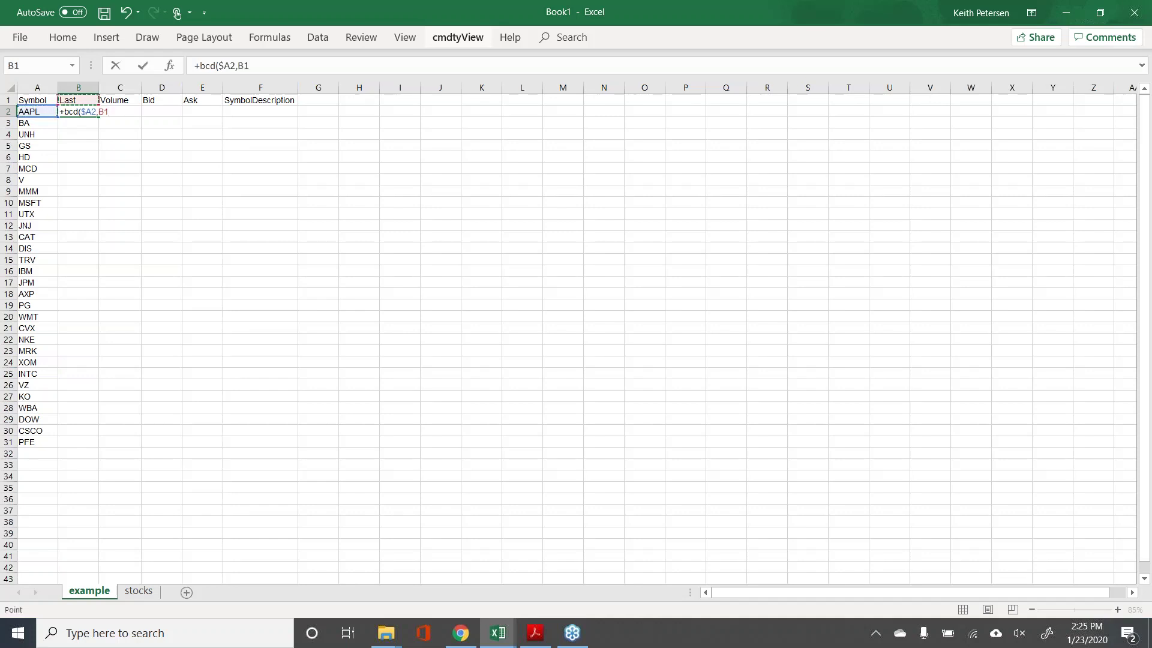
key(F4)
key(F4)
key(Return)
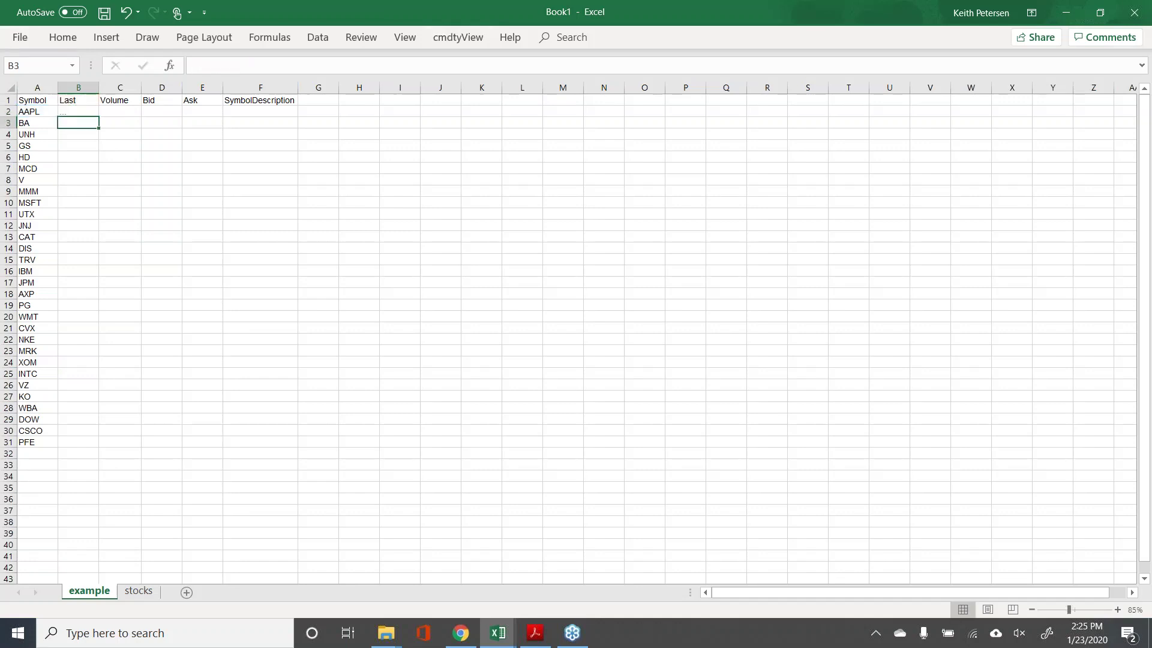
- Fill the B2 quote formula across row 2 through the SymbolDescription column
click(162, 157)
click(94, 113)
drag(100, 117, 268, 170)
click(270, 182)
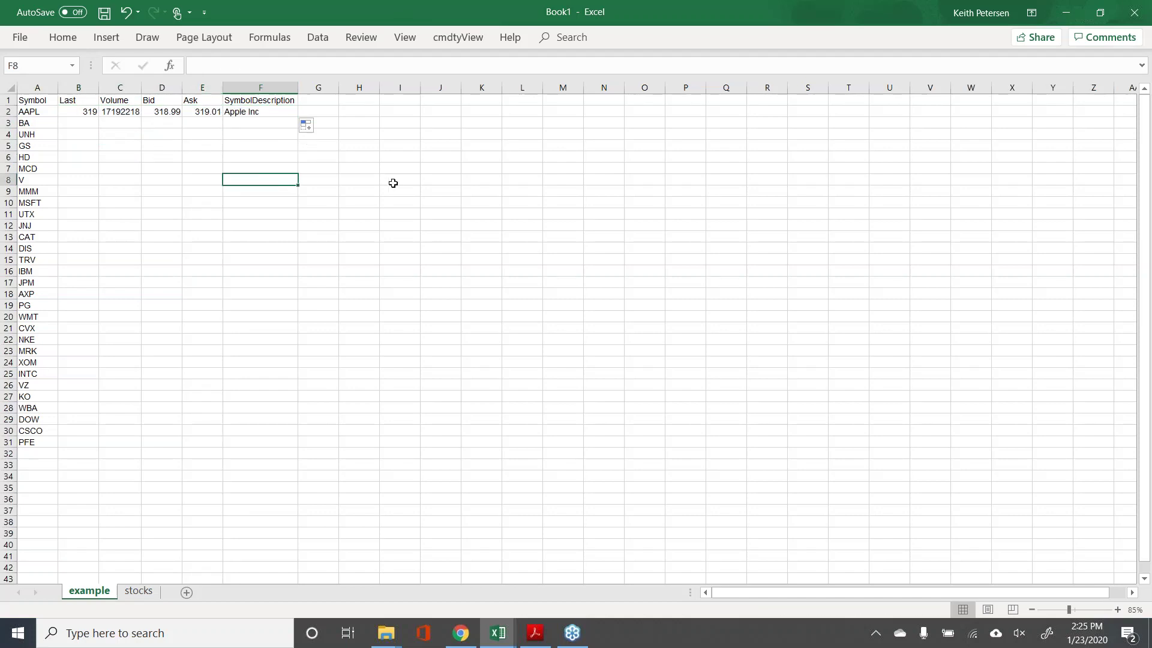
click(394, 182)
- Check the copied formulas in row 2 and fill B2:F2 down for all symbols through row 31
click(126, 111)
click(174, 114)
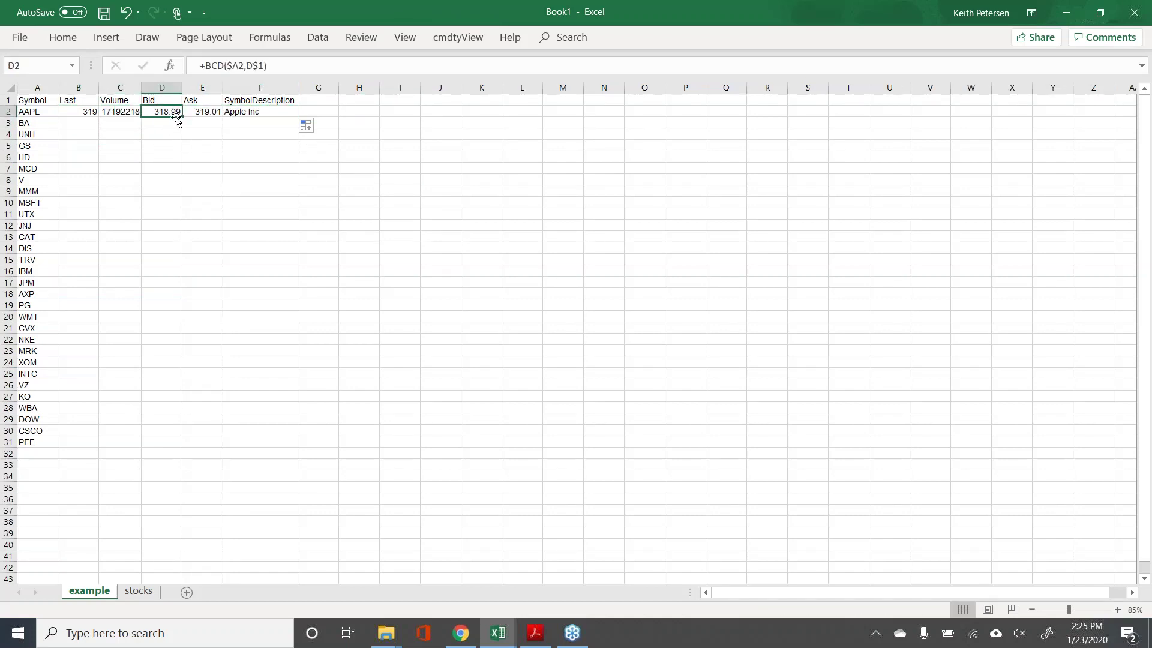
click(200, 111)
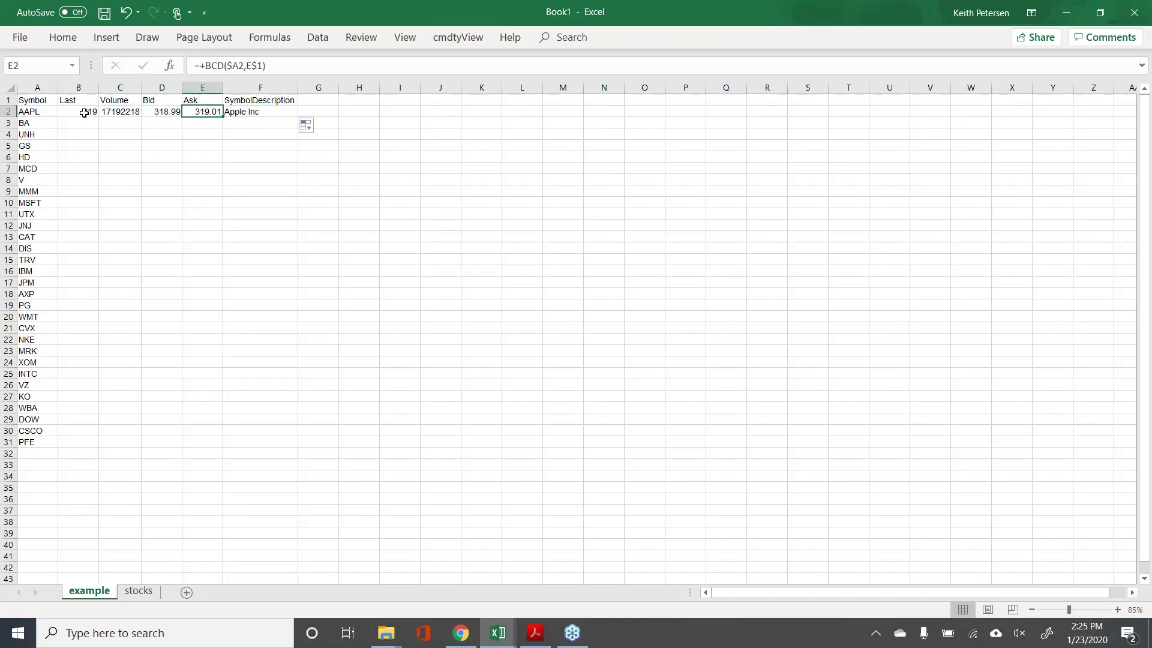
drag(84, 111, 290, 122)
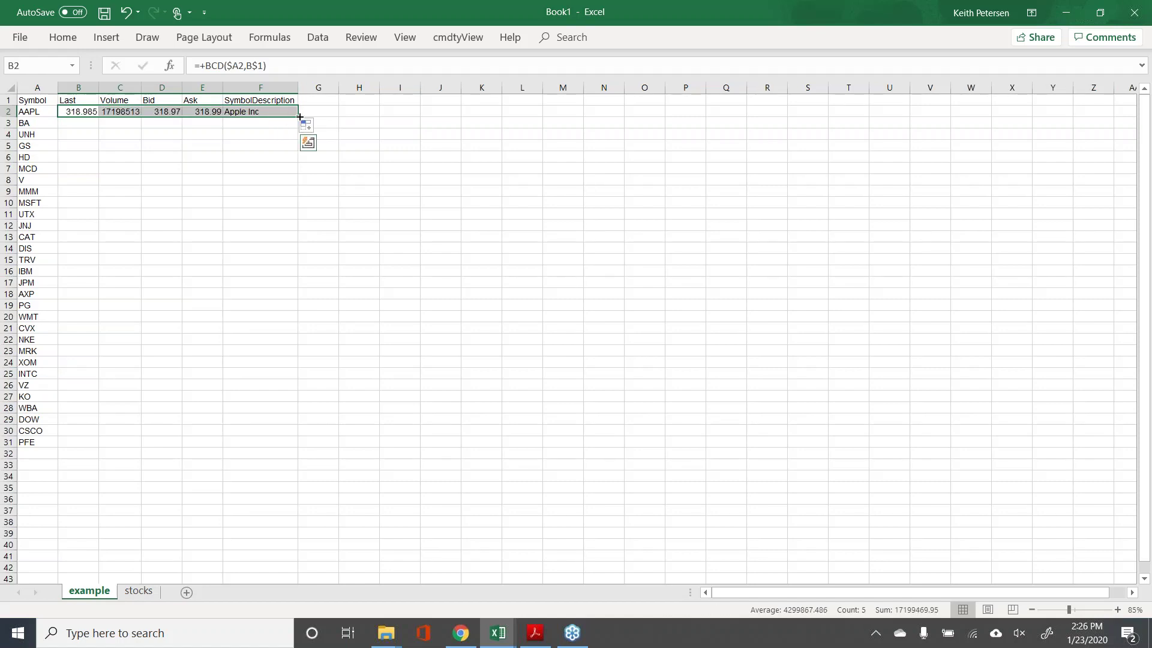
double_click(300, 116)
click(370, 144)
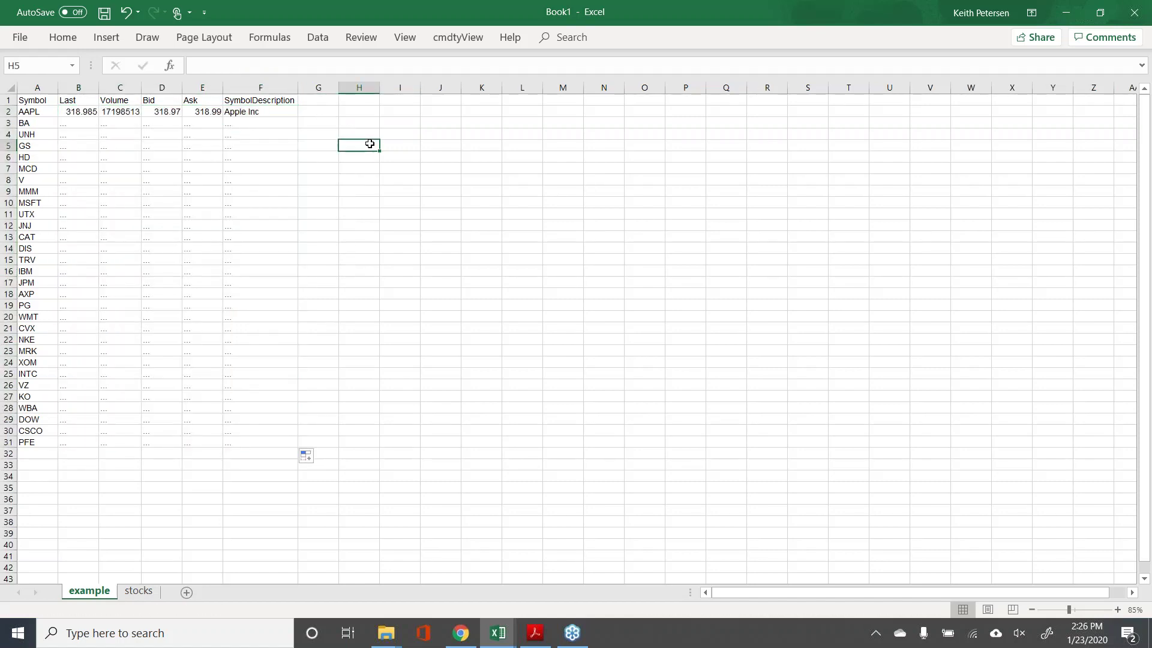
click(329, 132)
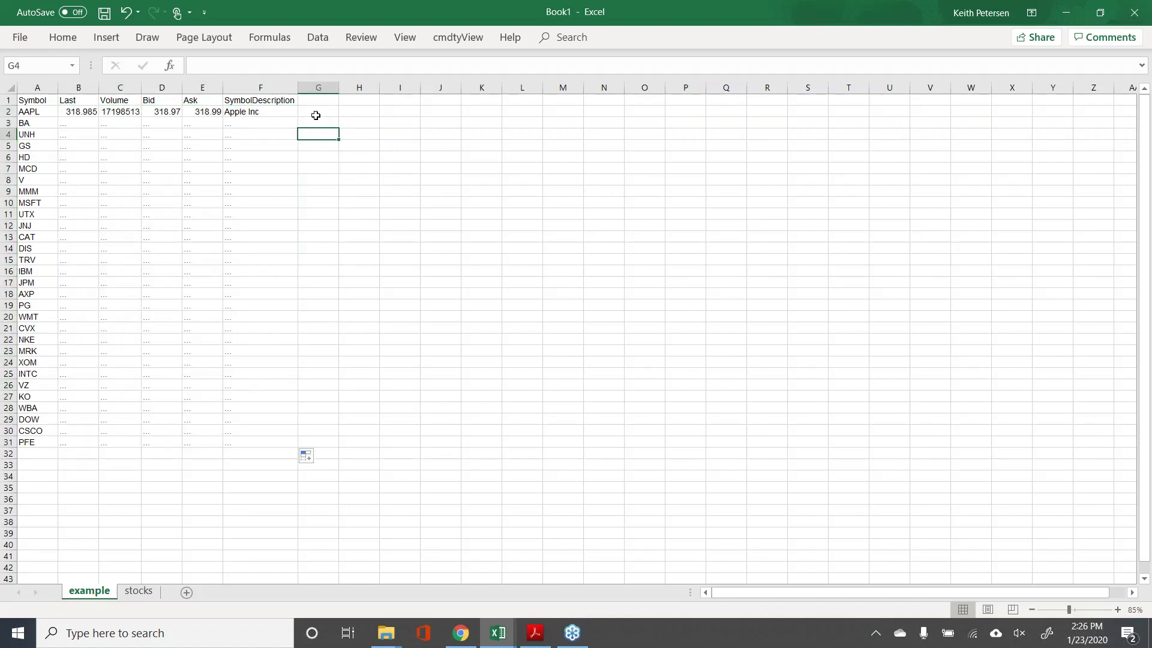
drag(78, 100, 178, 232)
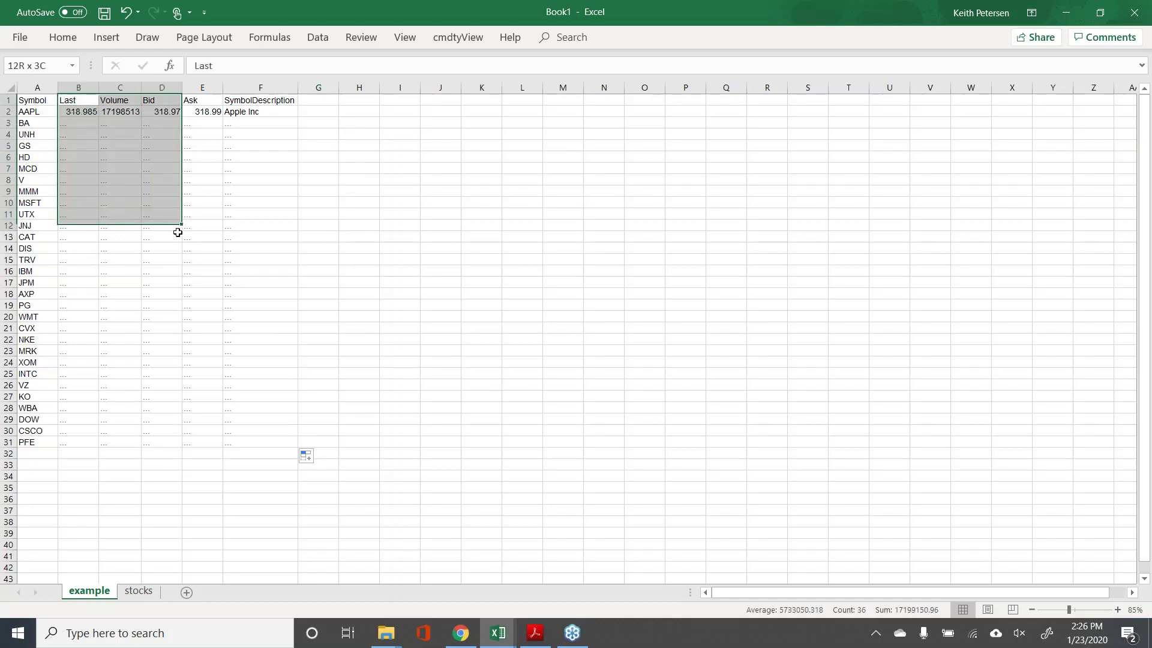
click(277, 247)
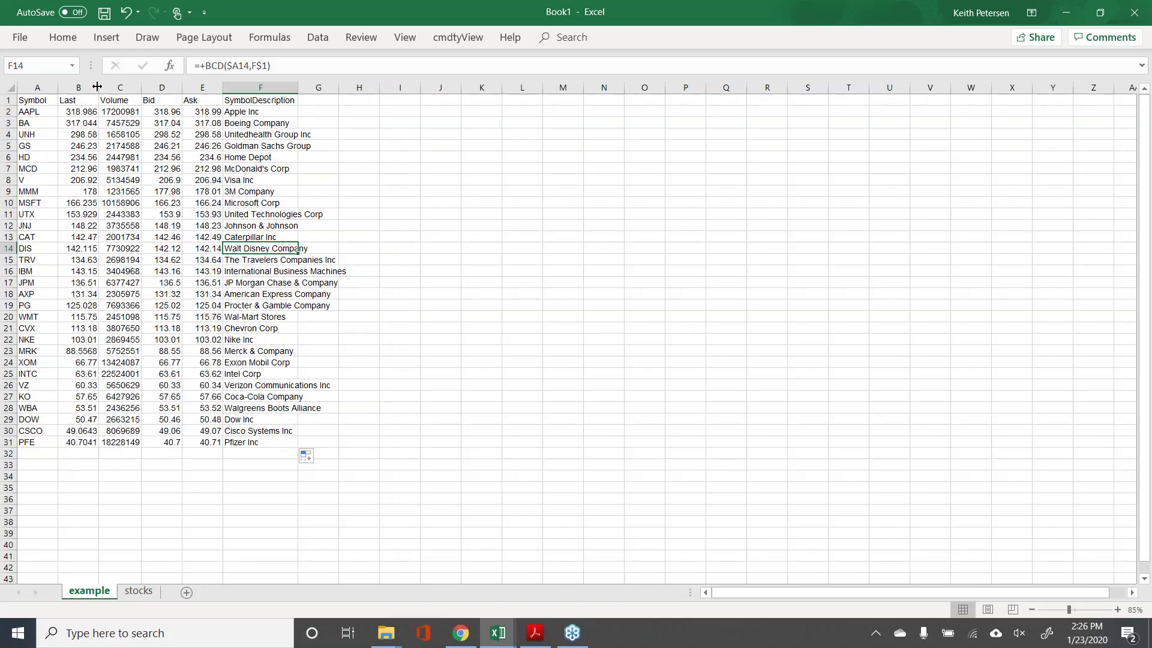
- Slightly adjust the widths of the Last and Bid columns
drag(96, 87, 97, 87)
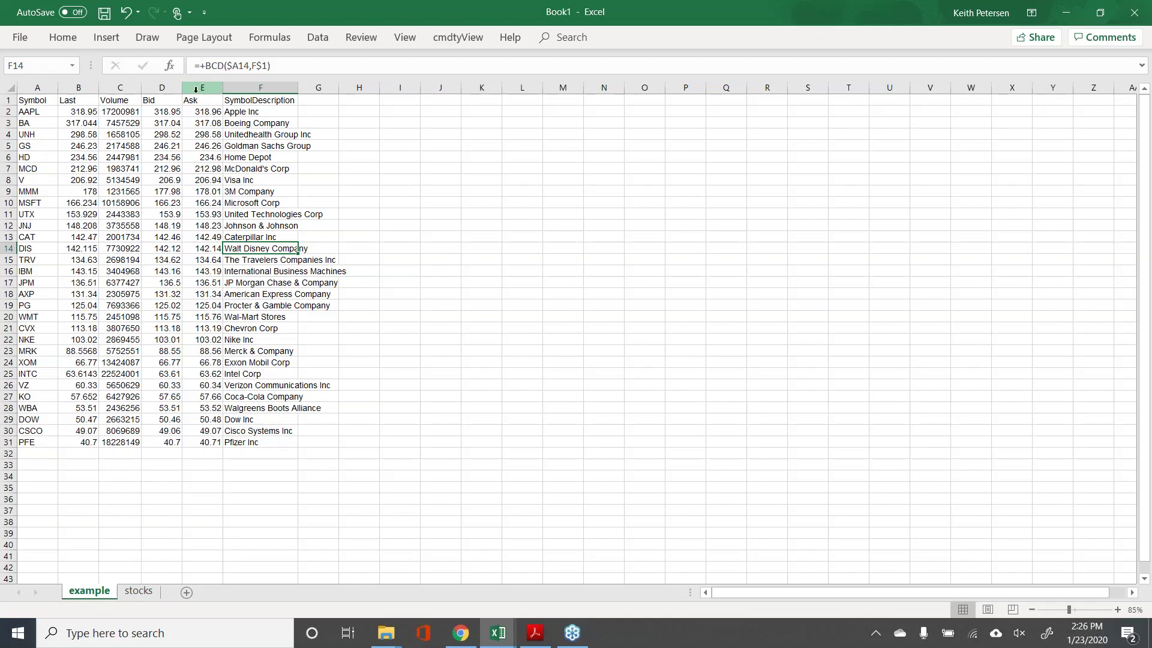
drag(182, 89, 183, 89)
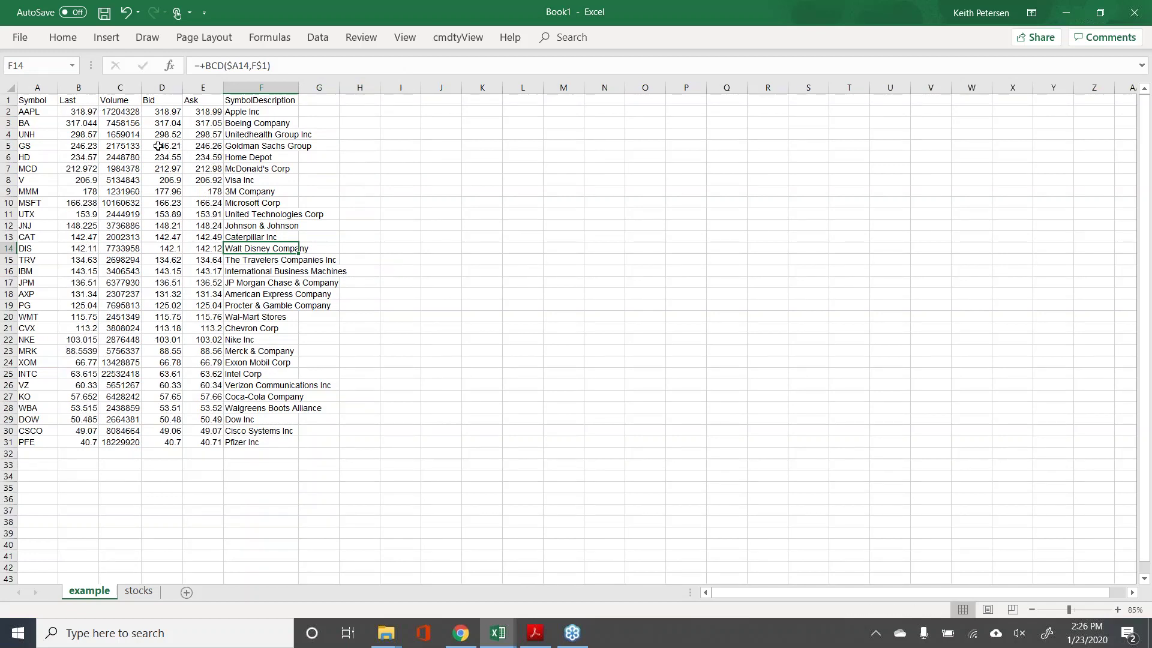
click(80, 132)
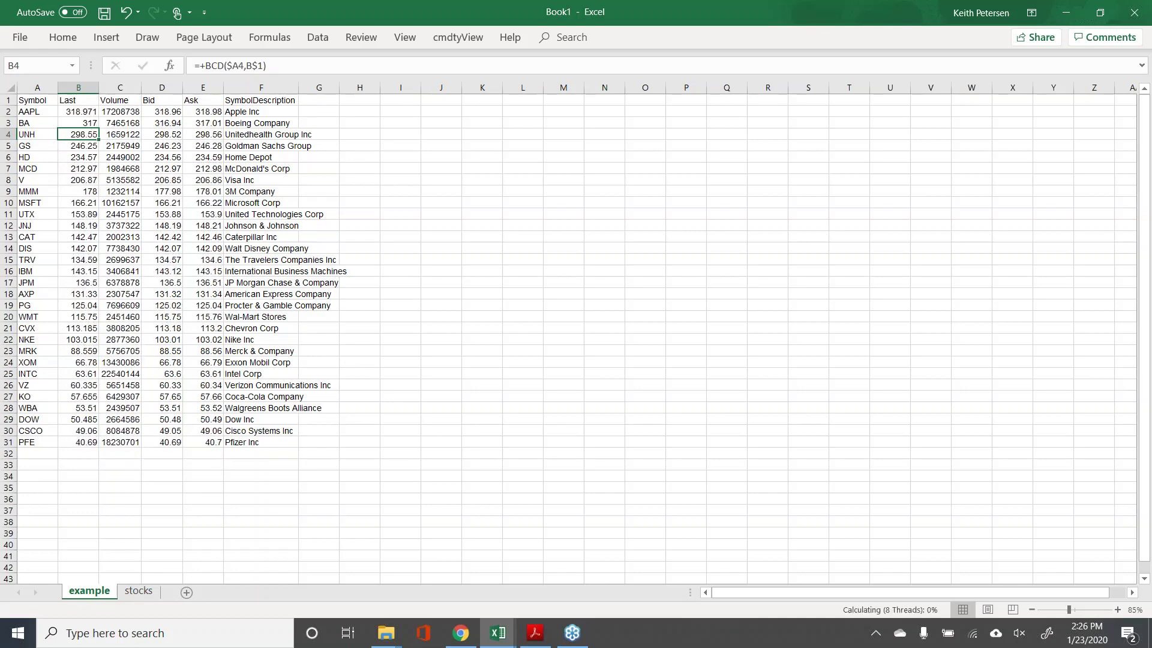
- Calculate the AAPL bid minus ask difference in cell H2 with the formula +D2-E2
click(367, 112)
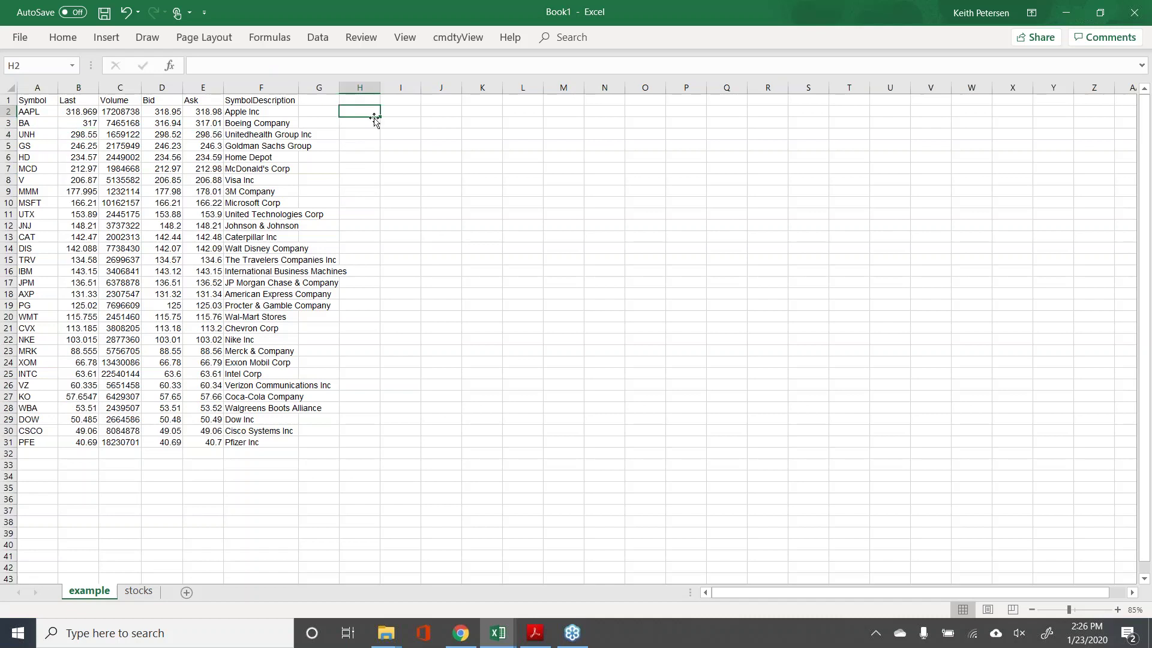
text(+)
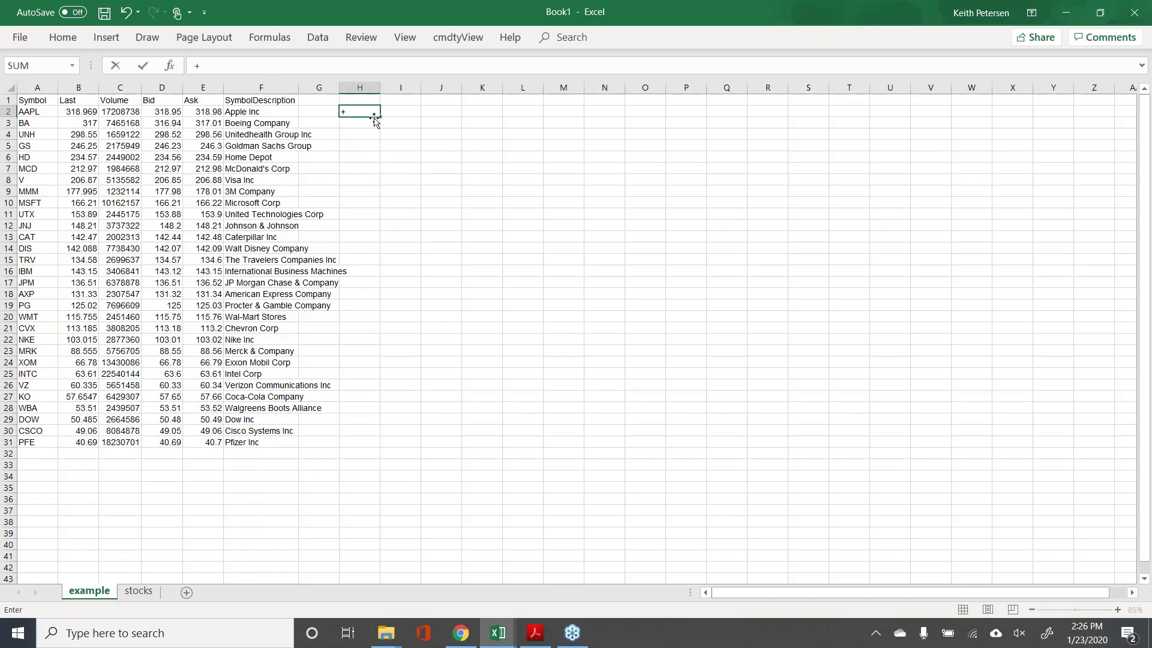
key(Left)
key(Left)
key(Left)
key(Left)
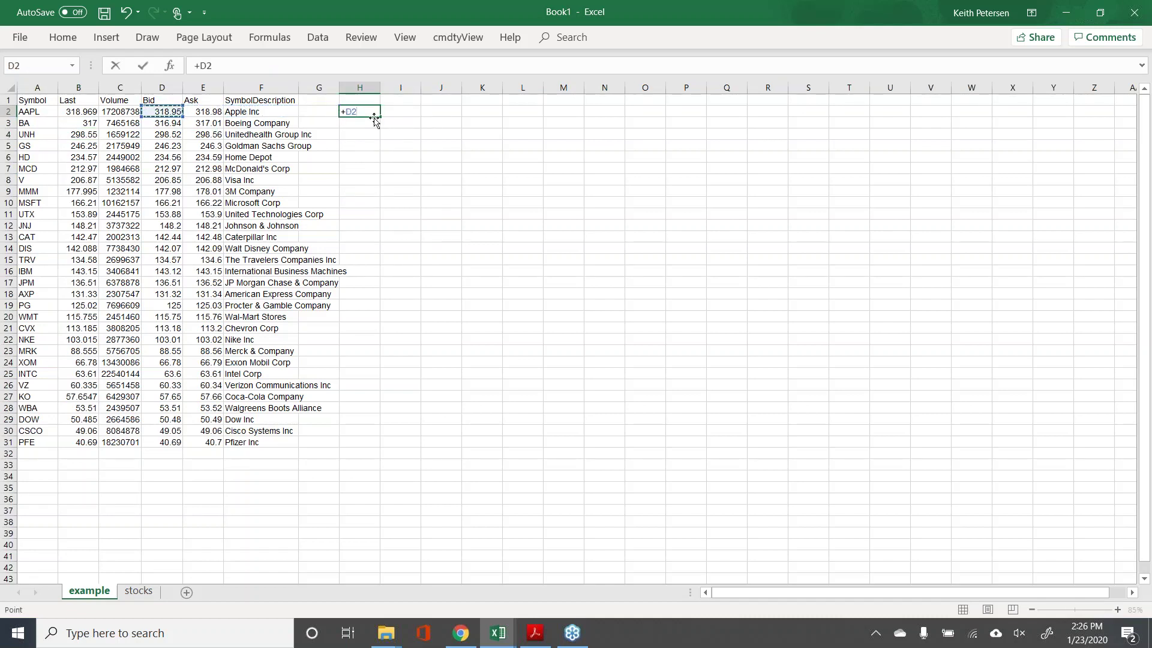
key(Left)
key(Right)
text(-)
key(Left)
key(Left)
key(Left)
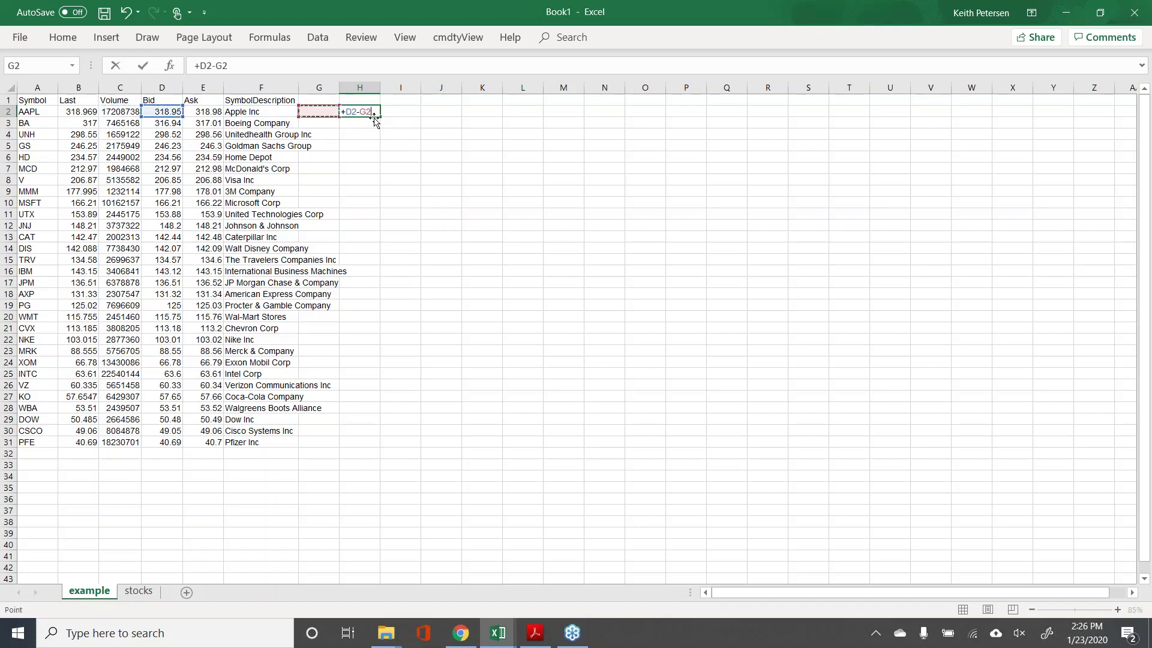
key(Tab)
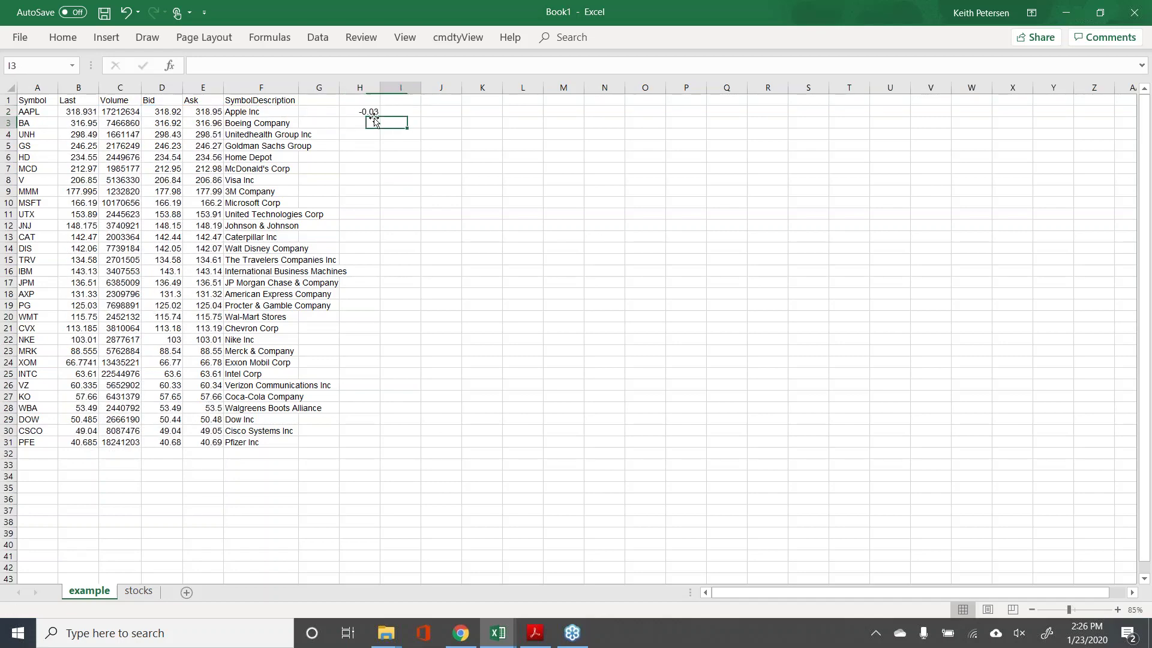
- Divide the bid-ask difference by the last price in cell I2 with the formula +H2/B2
text(+)
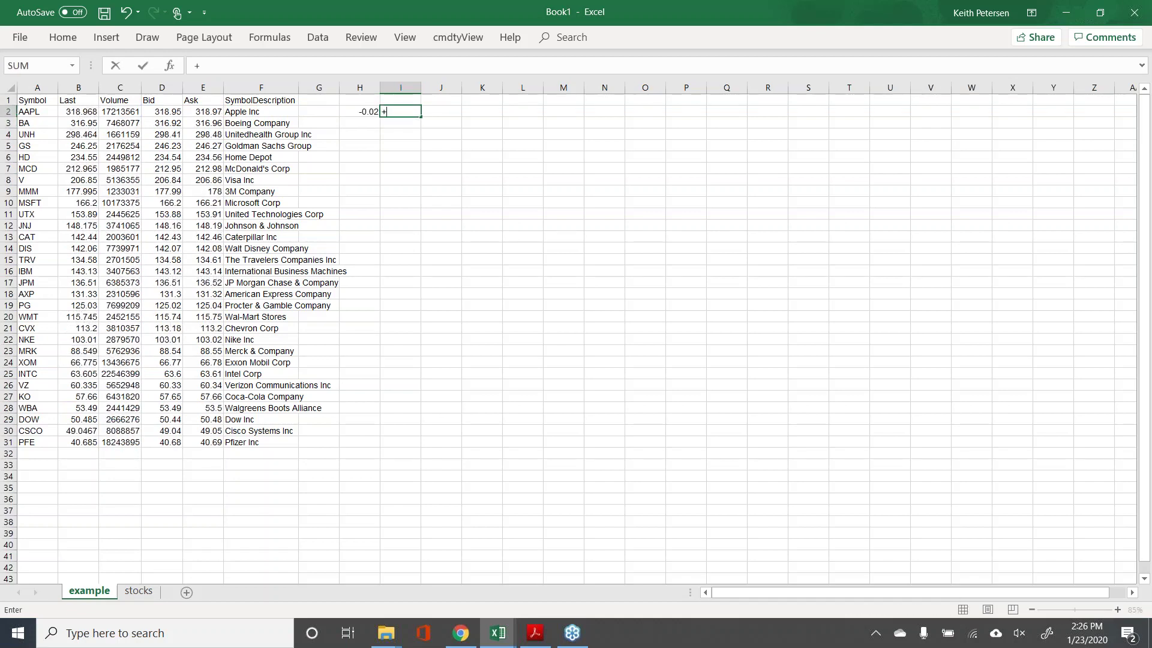
key(Left)
text(/)
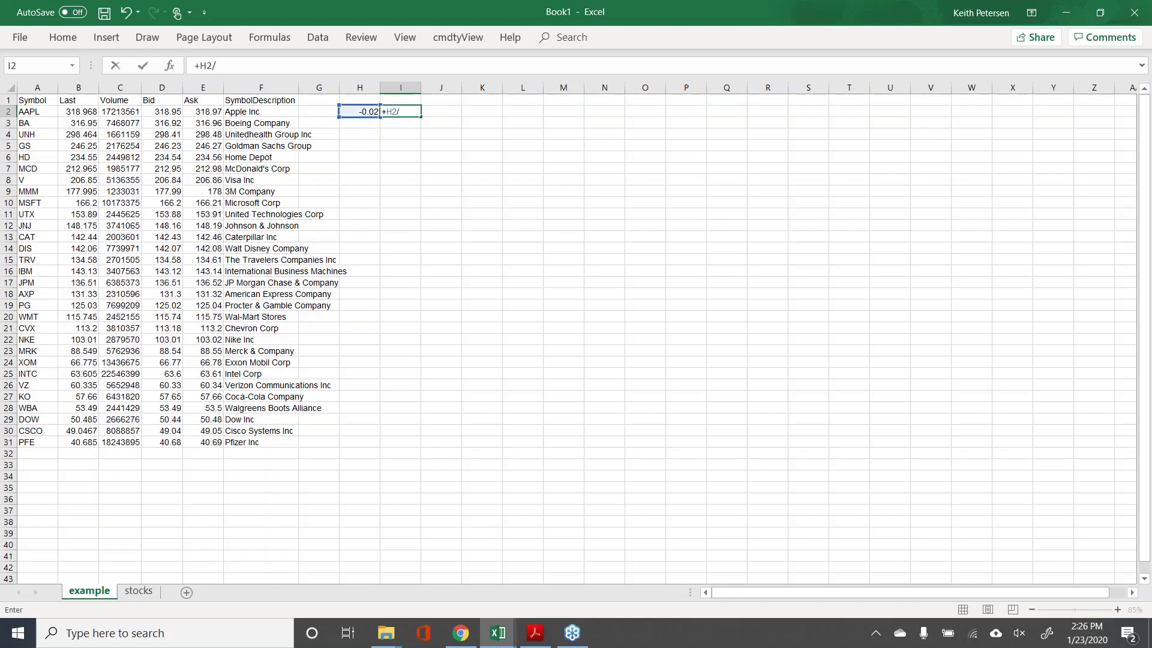
key(Left)
key(Left)
key(Left)
key(Left)
key(Left)
key(Left)
key(Left)
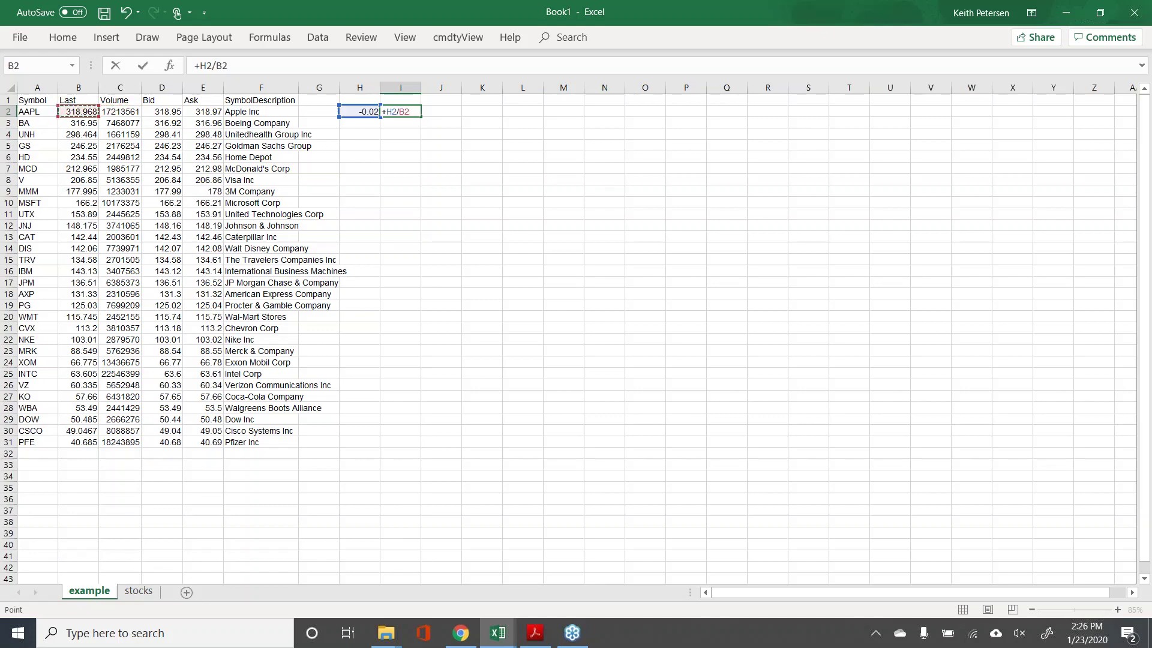
key(Return)
- Format the ratio in cell I2 as a percentage
click(419, 111)
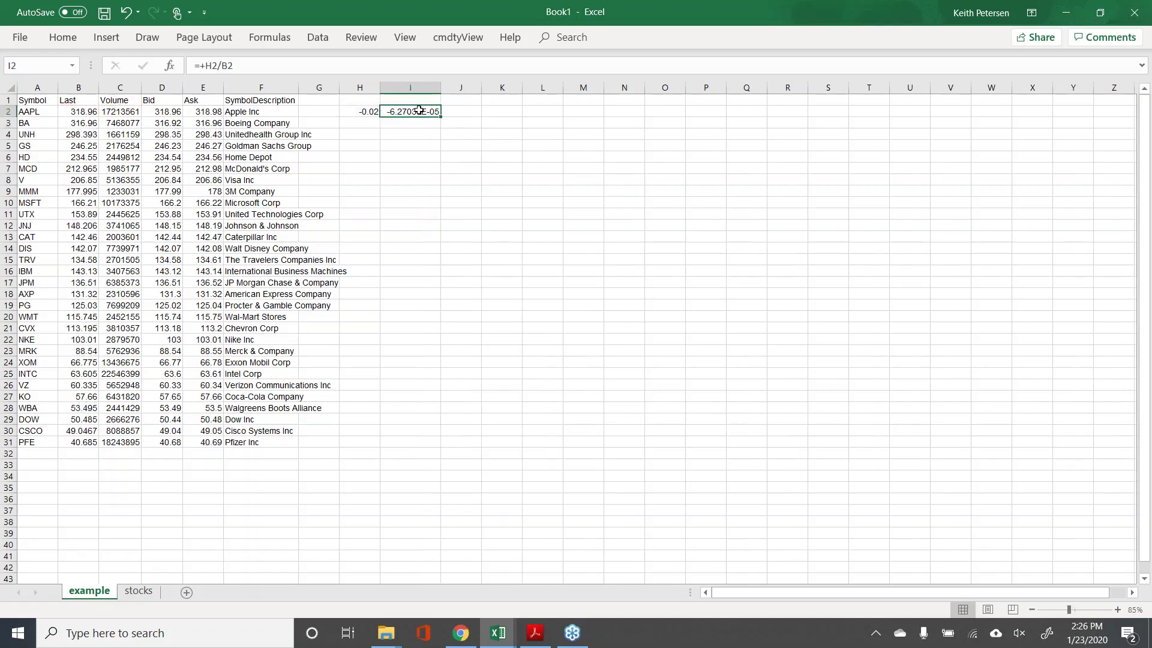
click(71, 40)
click(529, 90)
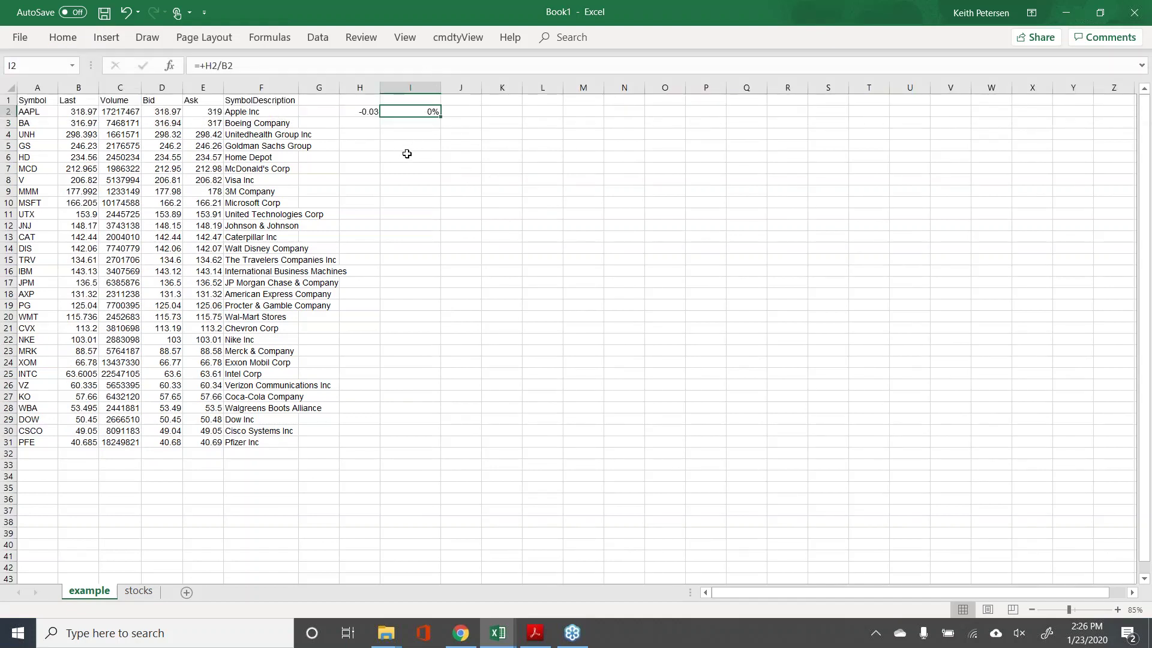
- Reselect cell B2, restore the workbook window to its smaller size, and return to the Examples slide in Adobe Acrobat Reader
click(96, 114)
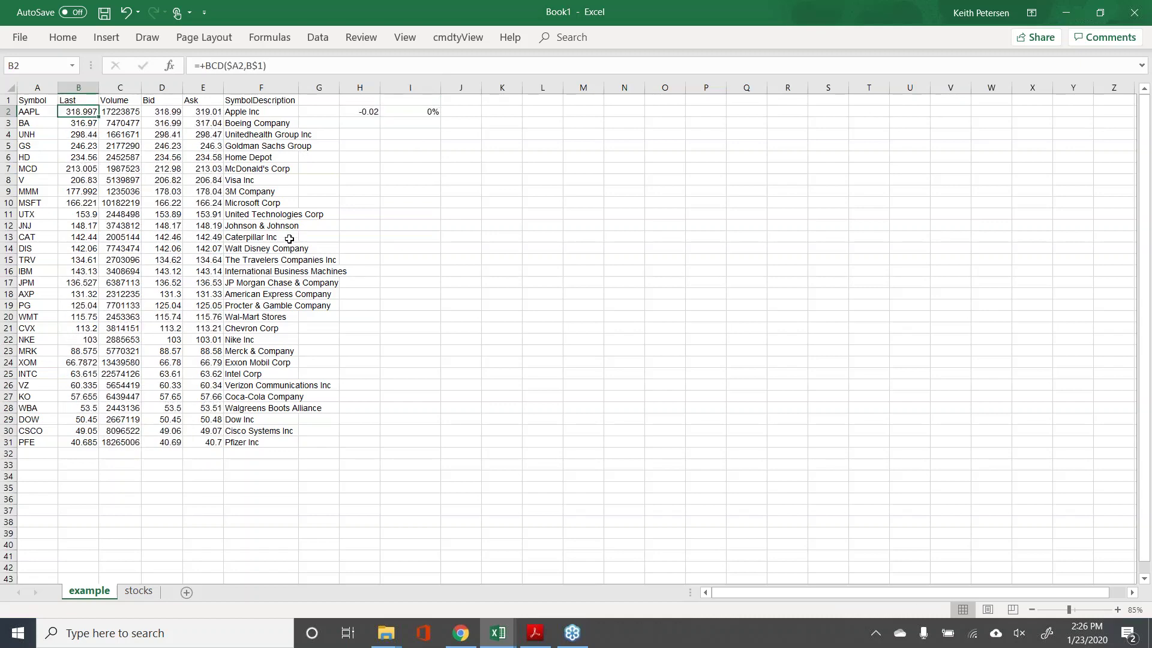
double_click(392, 6)
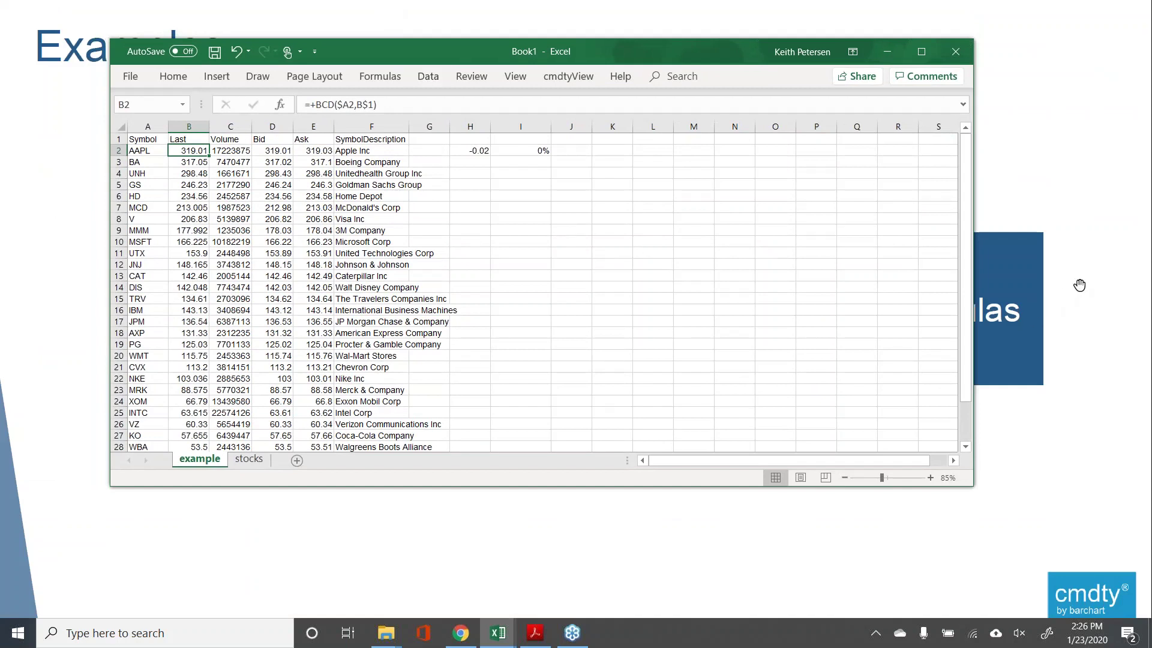
click(1079, 284)
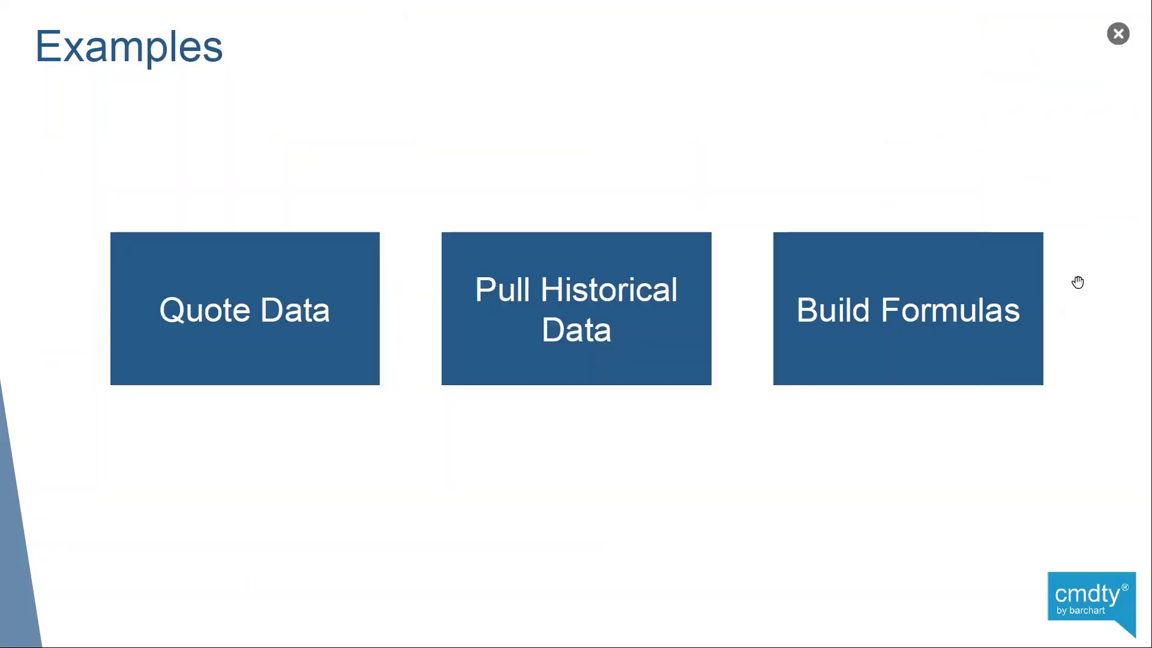
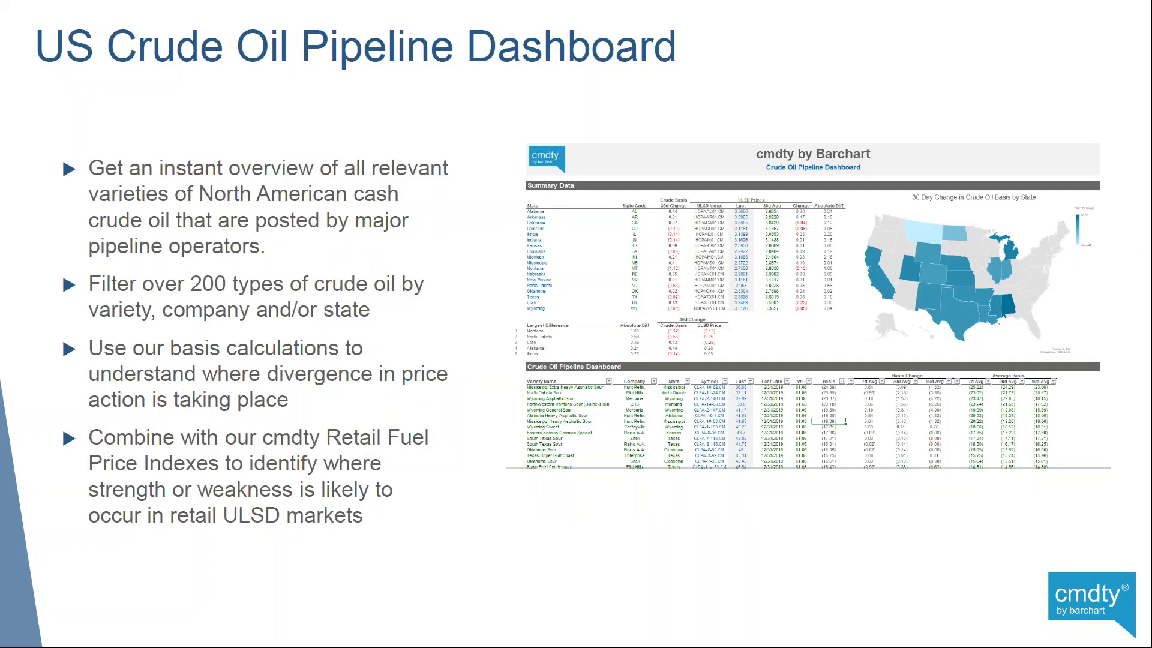
- Switch to the cmdtyView Excel - Cash Forward and Seasonality workbook in Excel and maximize its window to view the home sheet
key(Tab)
key(Tab)
key(Tab)
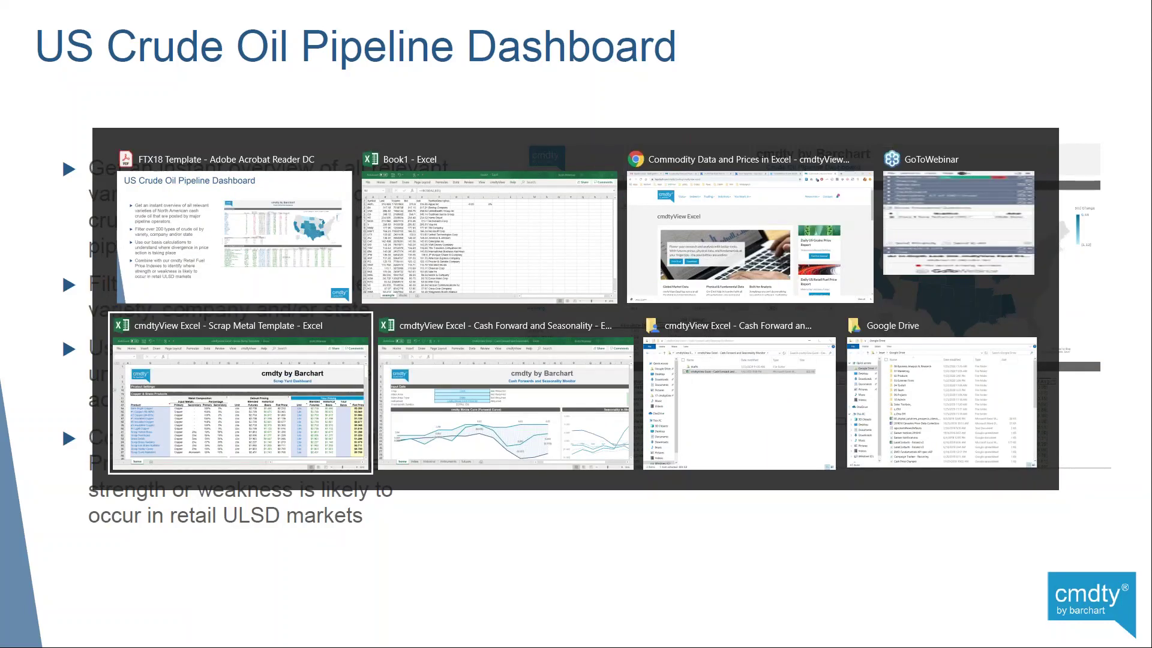
key(Tab)
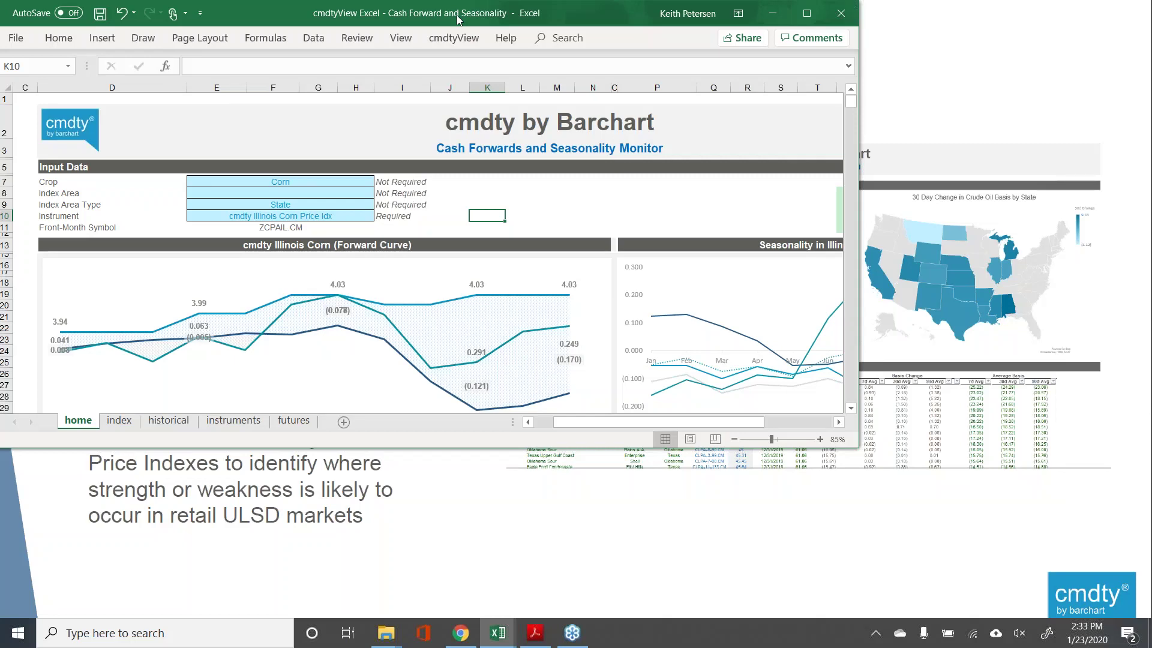
double_click(457, 20)
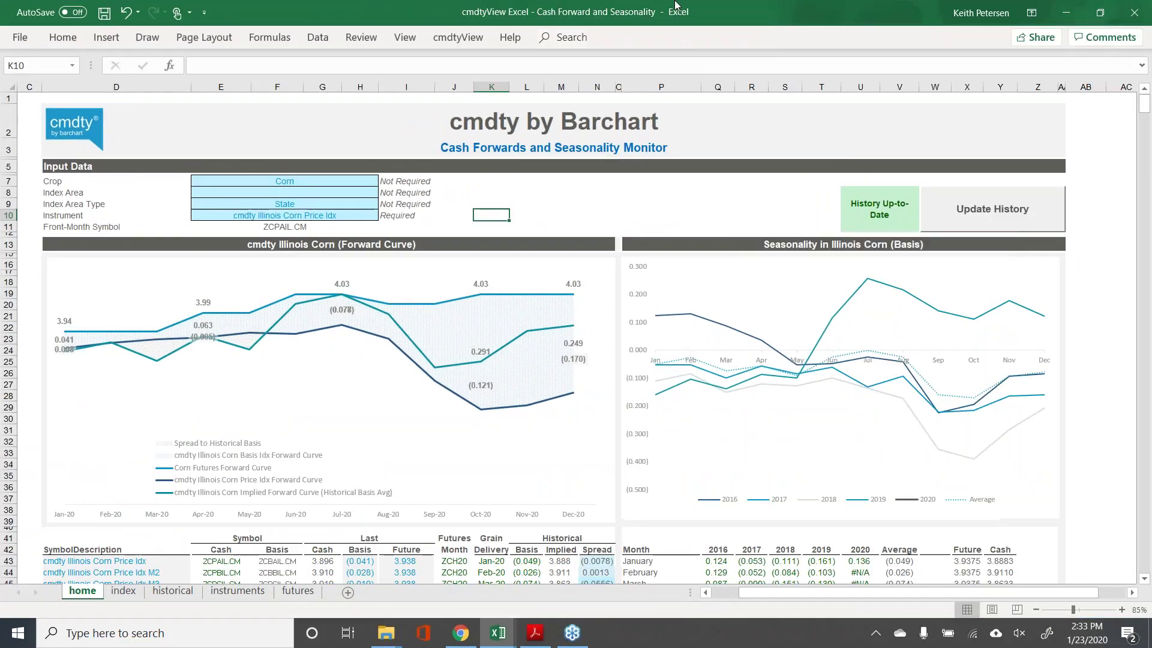
scroll(485, 185, down, 3)
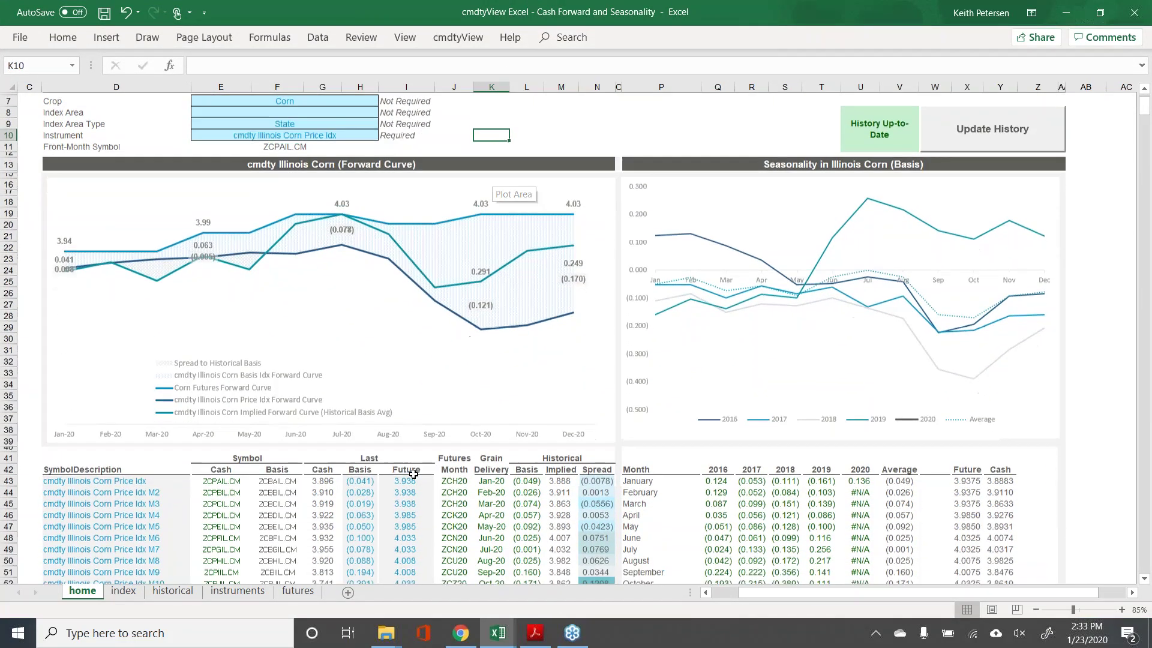
- Review the Input Data settings on the home sheet, checking the Index Area Type and the available Instrument choices without changing them
scroll(381, 382, up, 3)
drag(303, 193, 300, 187)
click(300, 204)
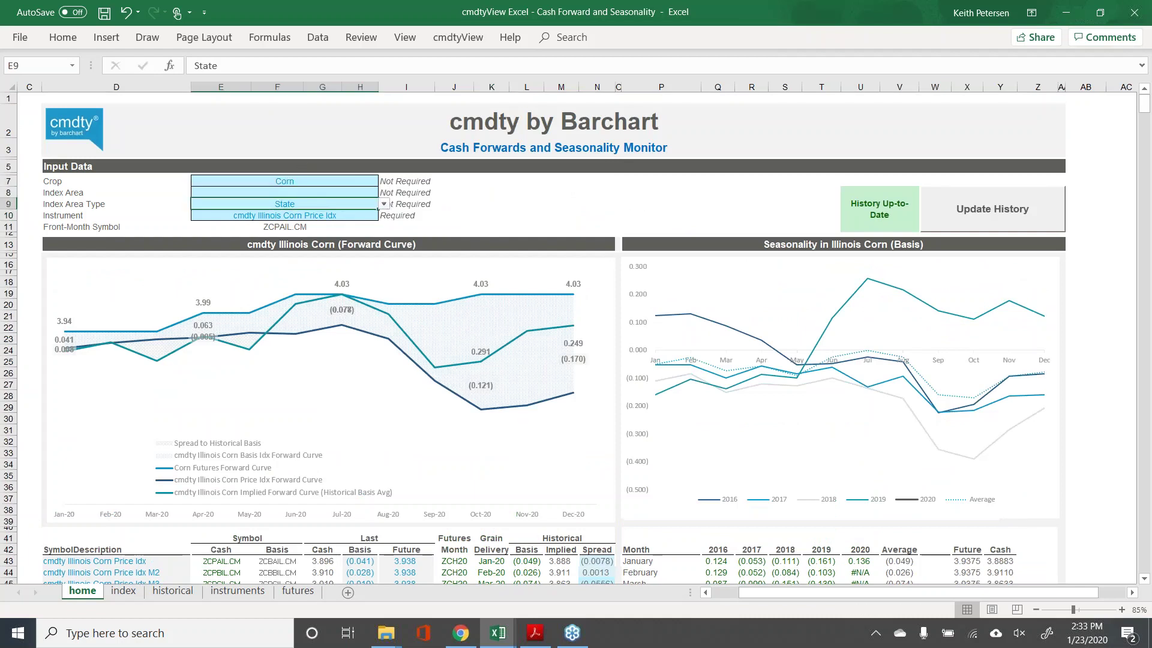
click(351, 217)
click(384, 217)
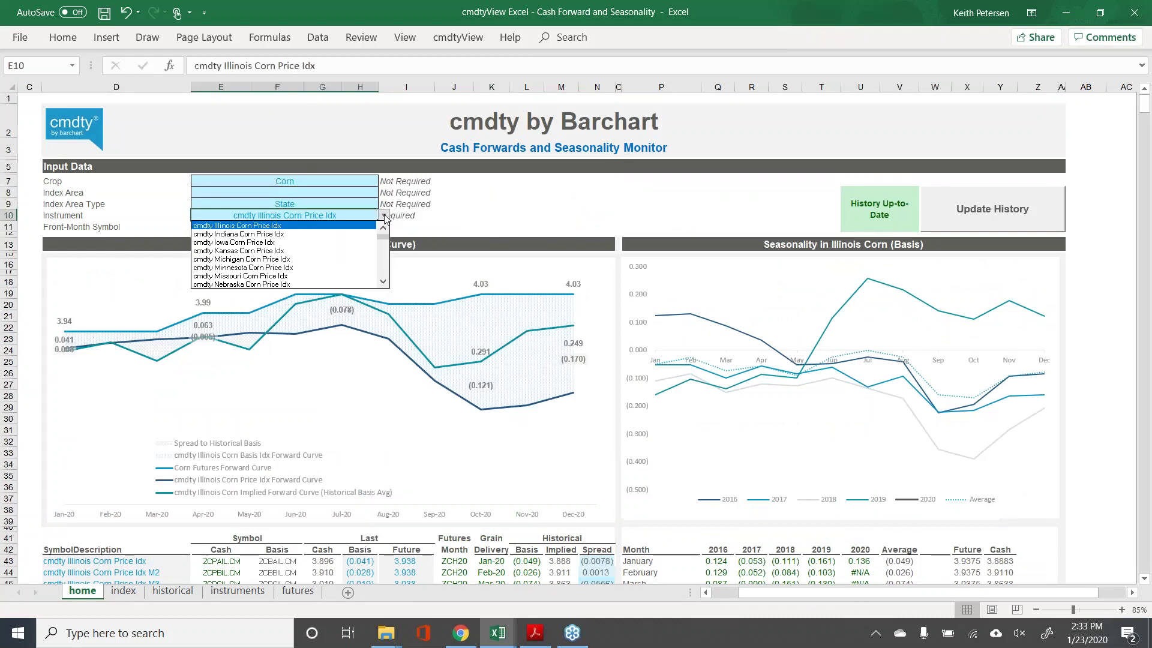
key(Escape)
- Examine the forward table's first and last symbol descriptions and the Historical Basis values from January to December
scroll(376, 243, down, 4)
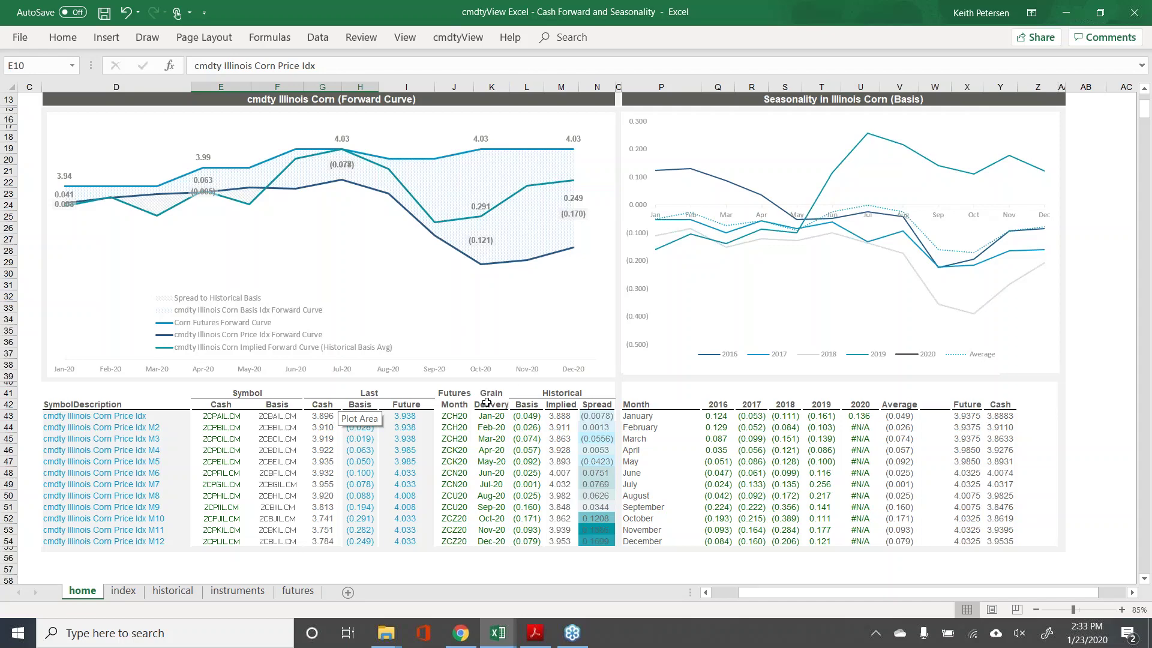
click(137, 416)
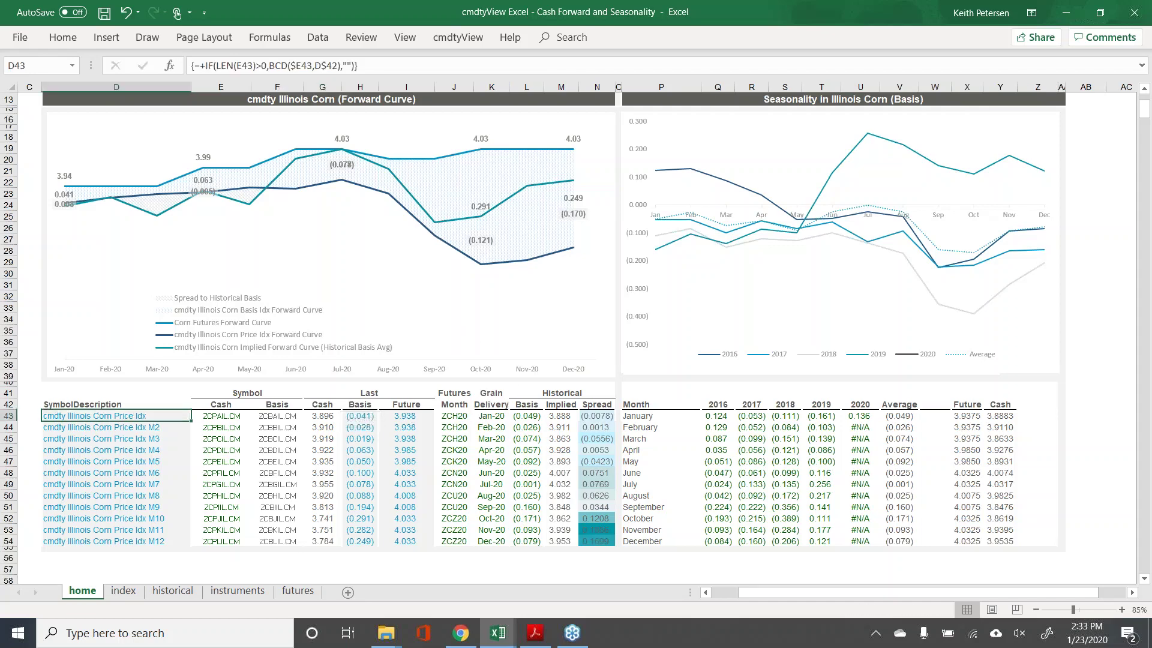
click(165, 539)
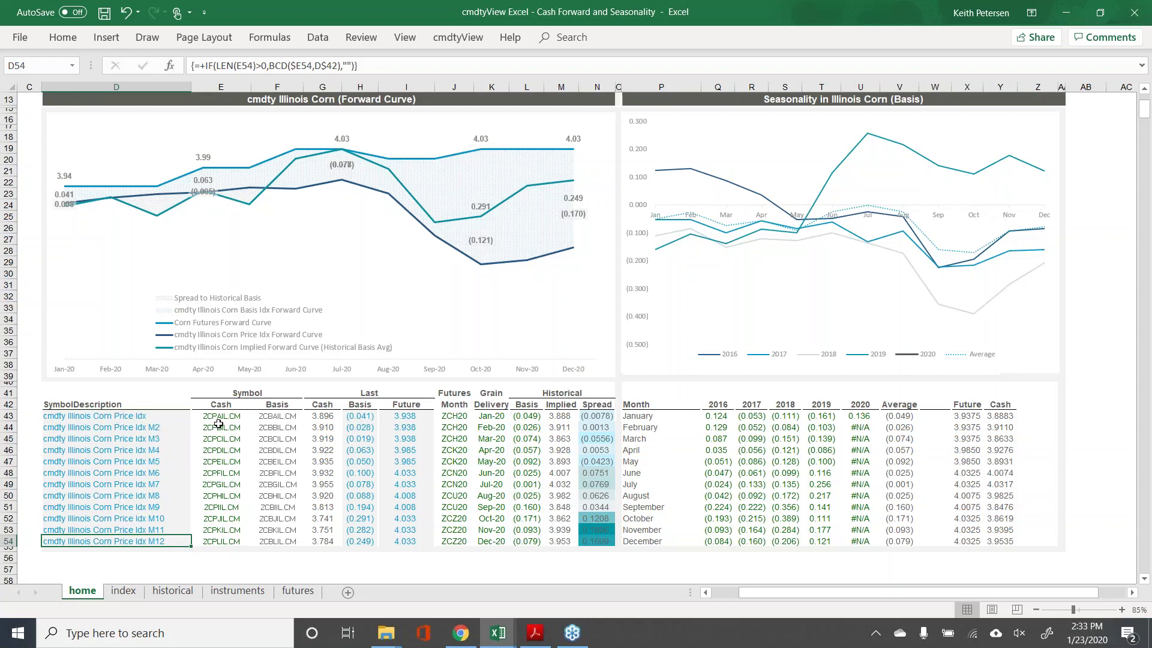
drag(530, 417, 532, 541)
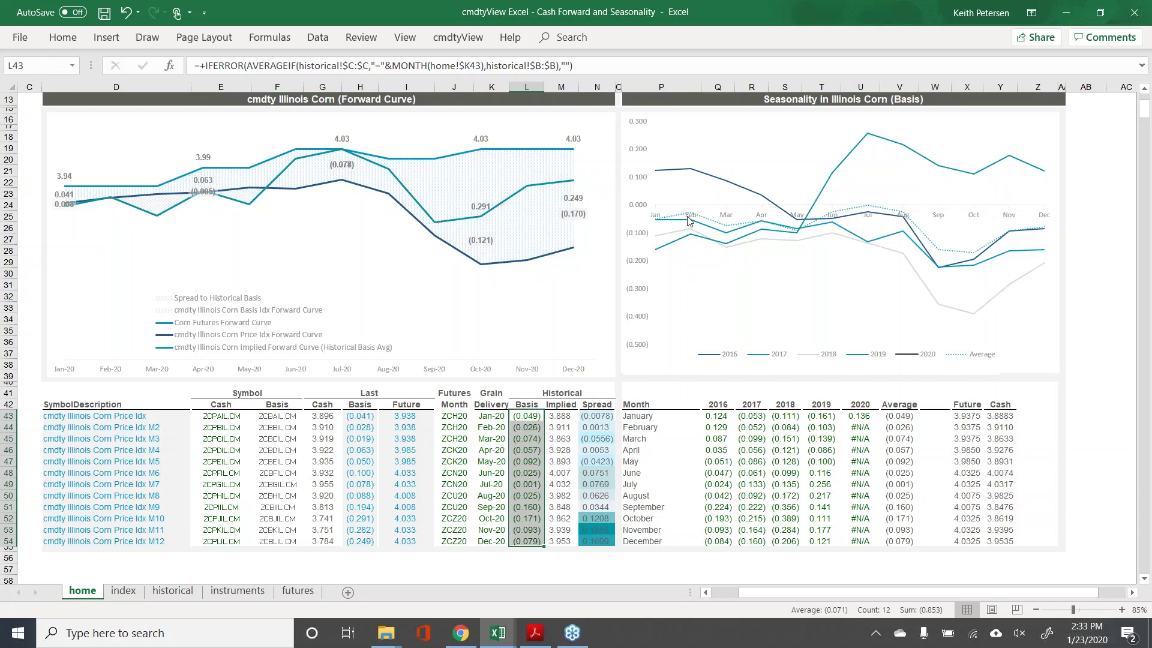
- Highlight the 2016 series in the Seasonality in Illinois Corn chart to examine its source data, and deselect the chart
scroll(729, 205, up, 1)
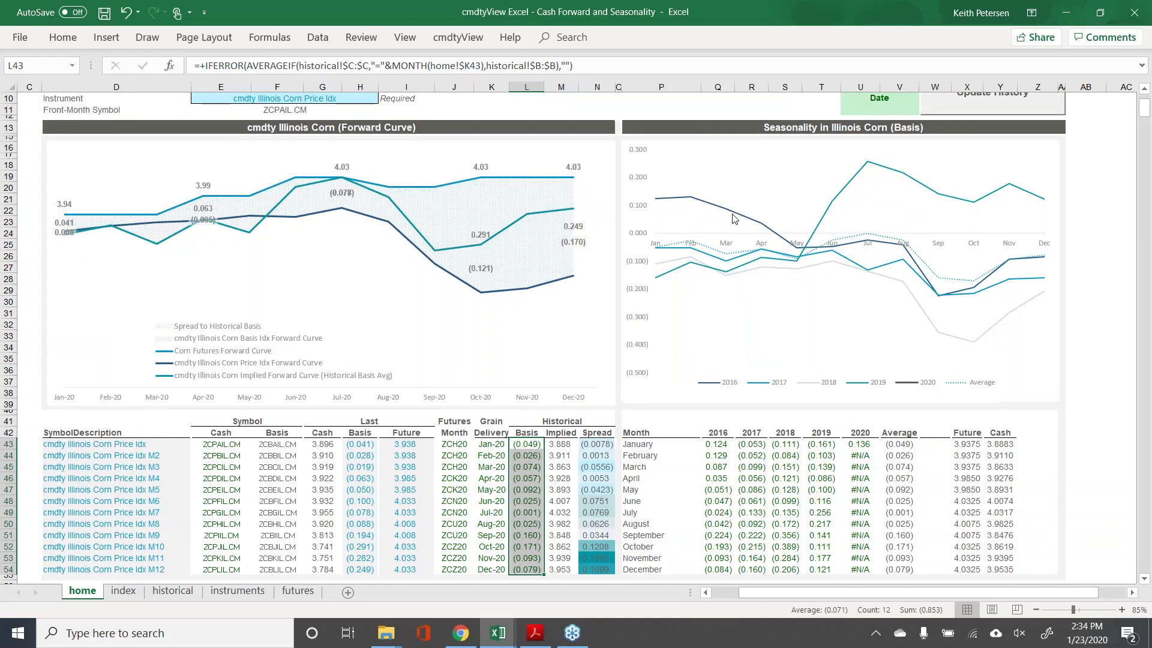
click(733, 218)
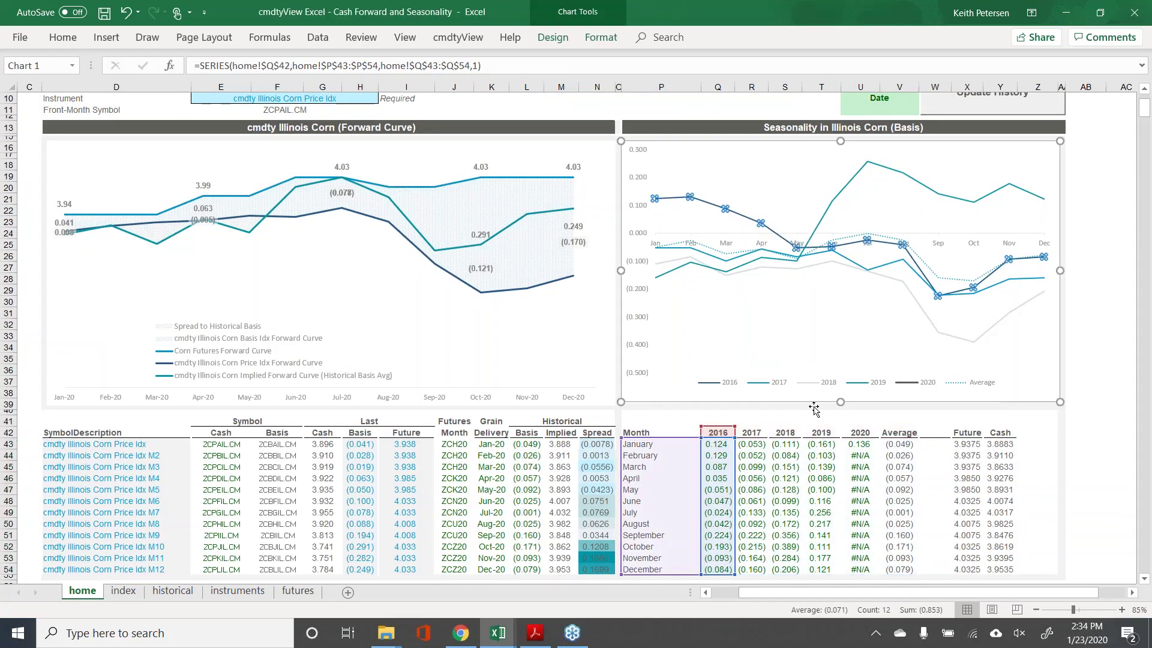
scroll(814, 409, down, 2)
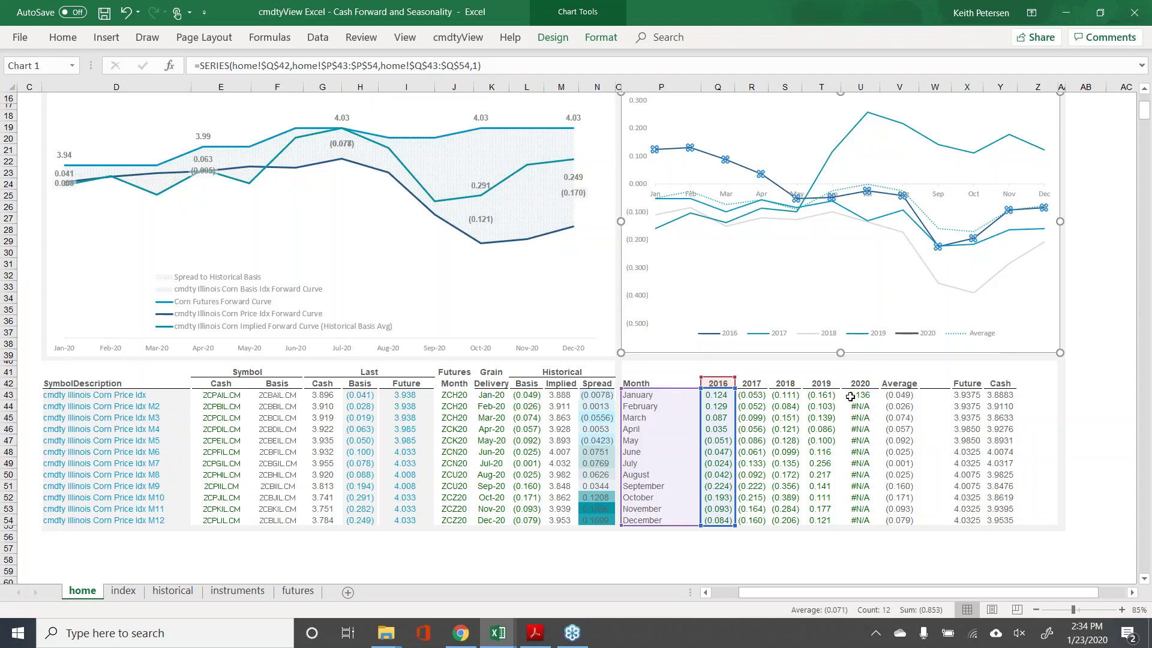
click(1105, 281)
scroll(737, 254, up, 1)
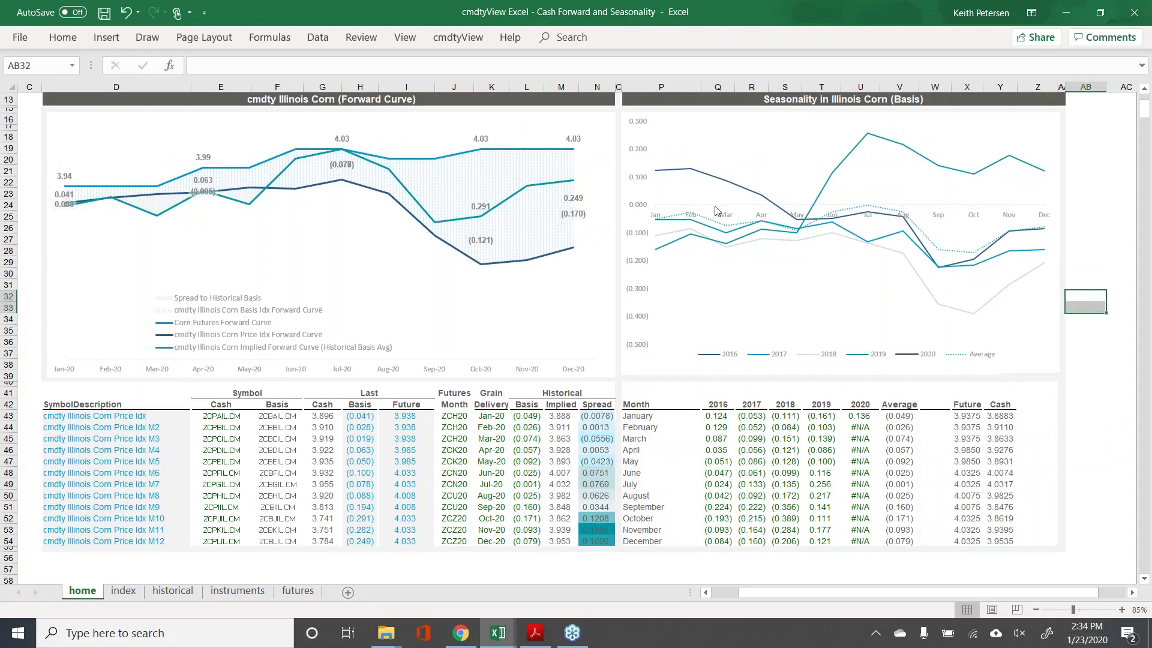
- Select the Historical Basis values in L43:L54 and inspect the futures price formula in cell I45
drag(527, 416, 534, 543)
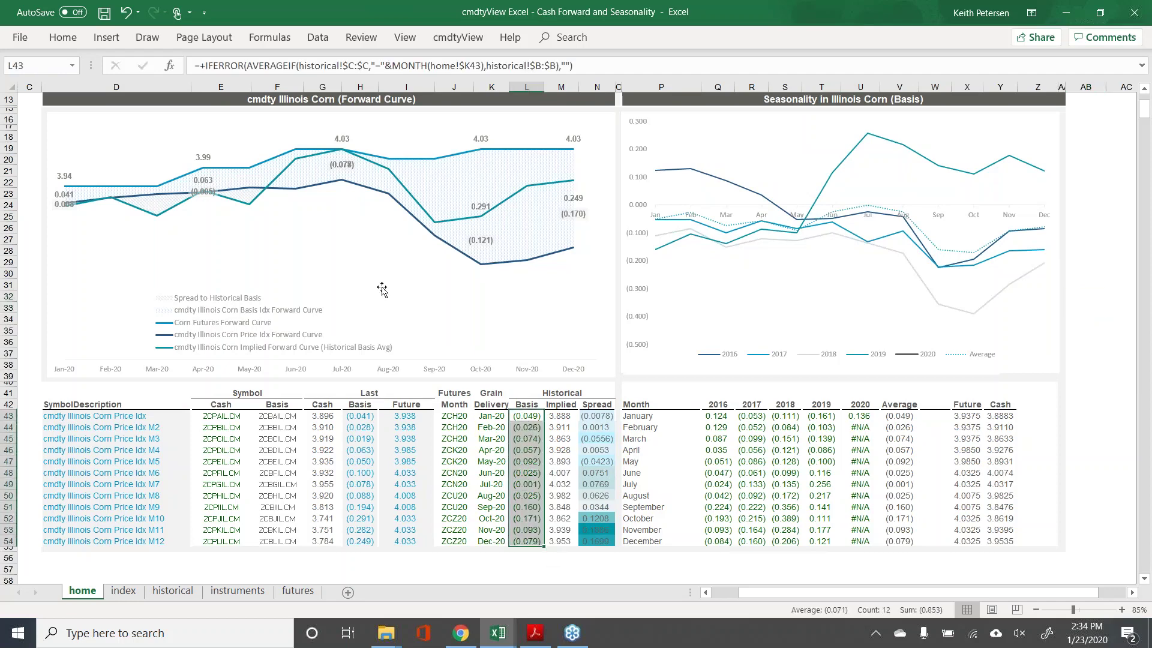
scroll(848, 180, up, 2)
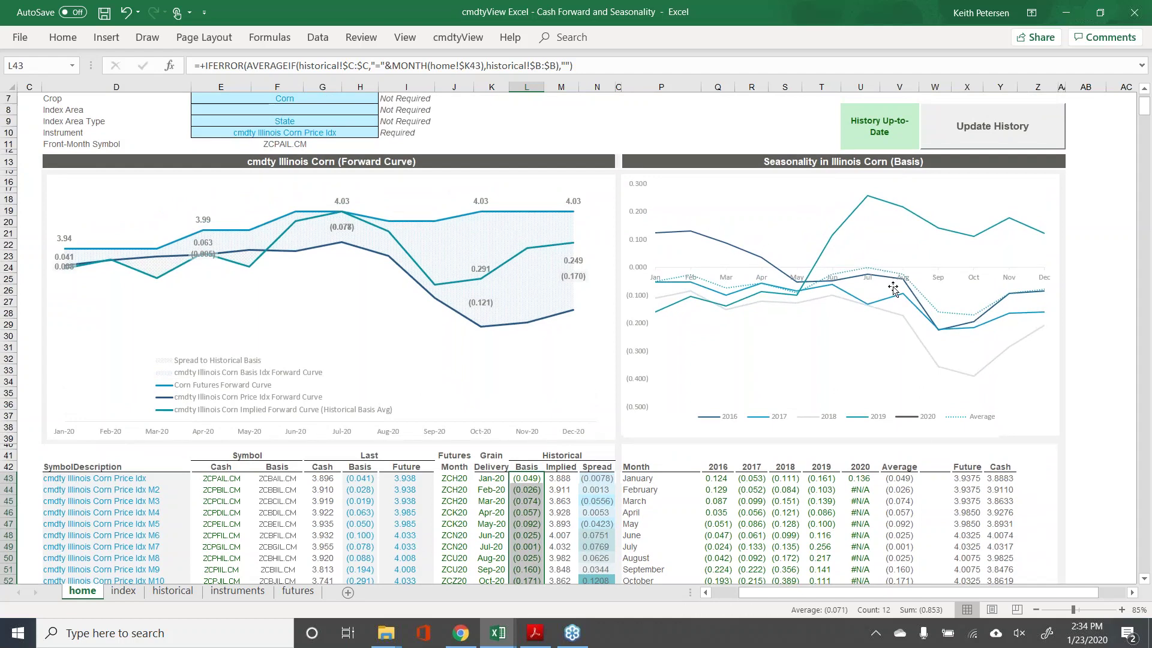
click(406, 501)
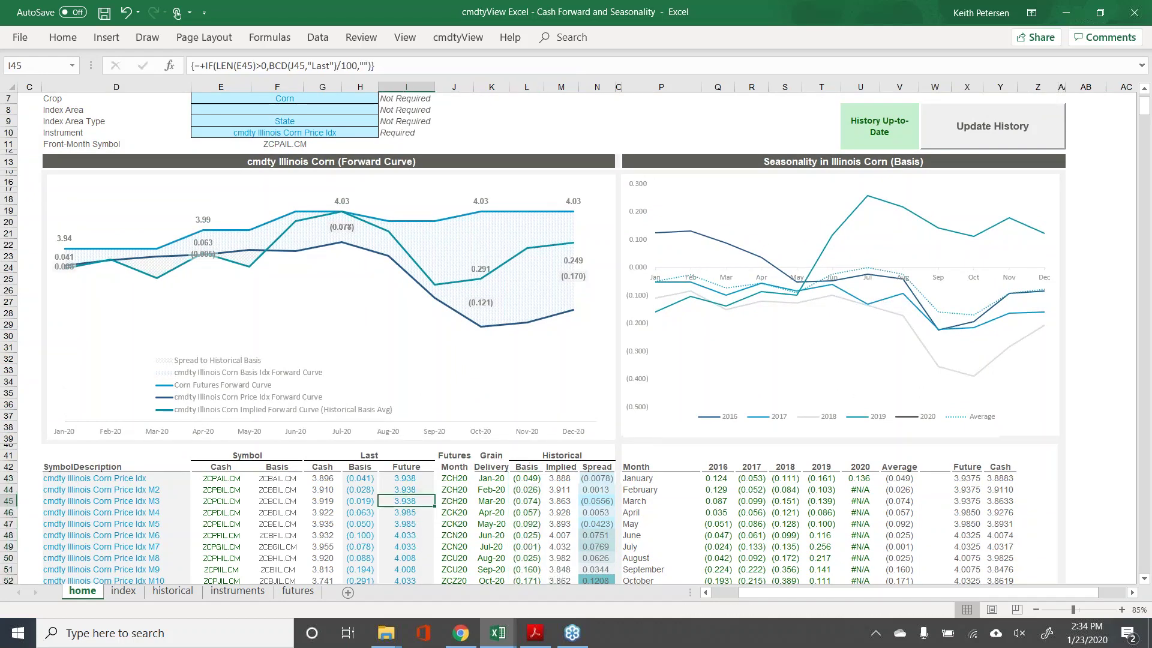
click(461, 151)
scroll(427, 150, up, 1)
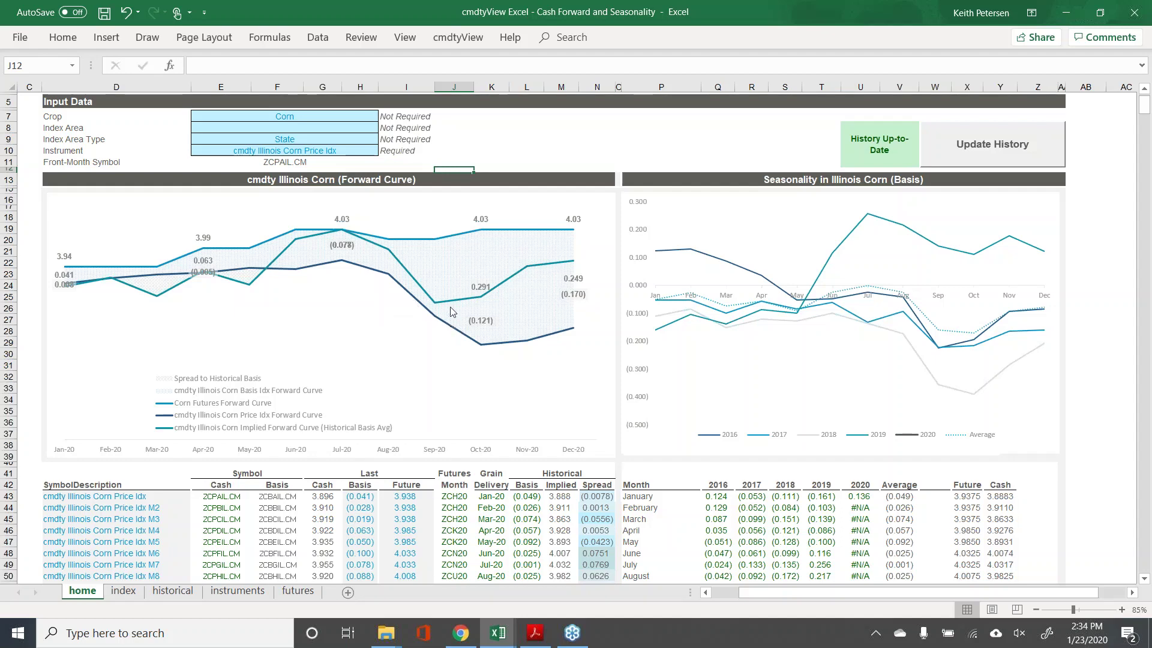
- Examine the October price index point and the implied forward curve series in the Illinois corn Forward Curve chart, and deselect the chart
mouse_move(446, 307)
click(572, 332)
click(481, 345)
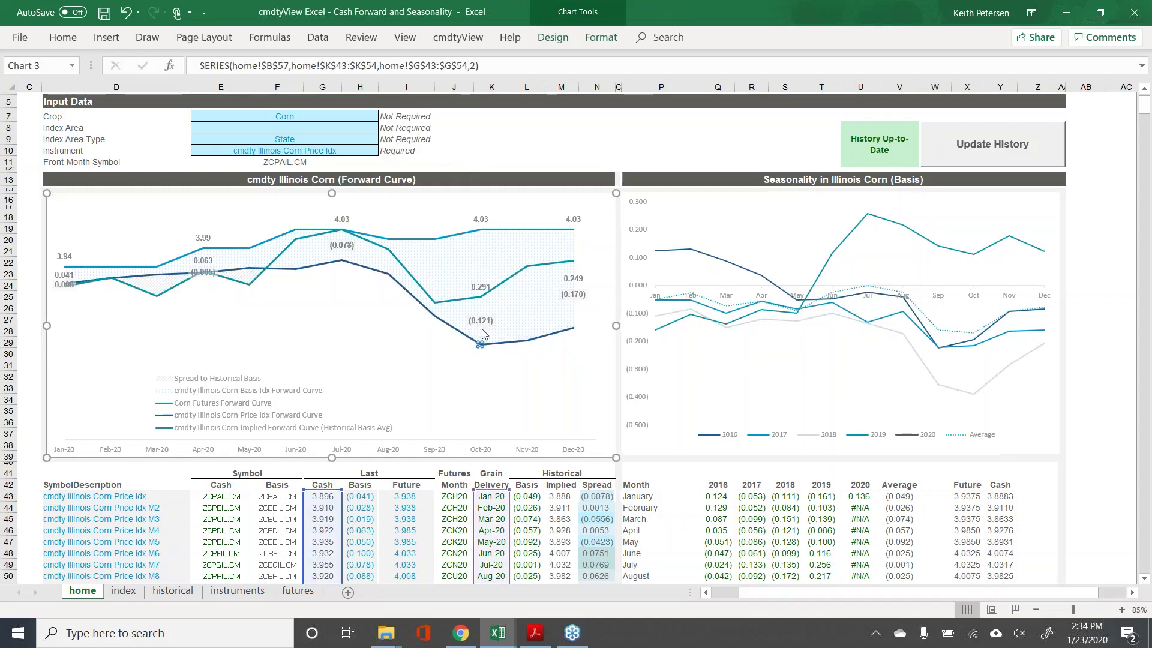
click(483, 298)
mouse_move(573, 261)
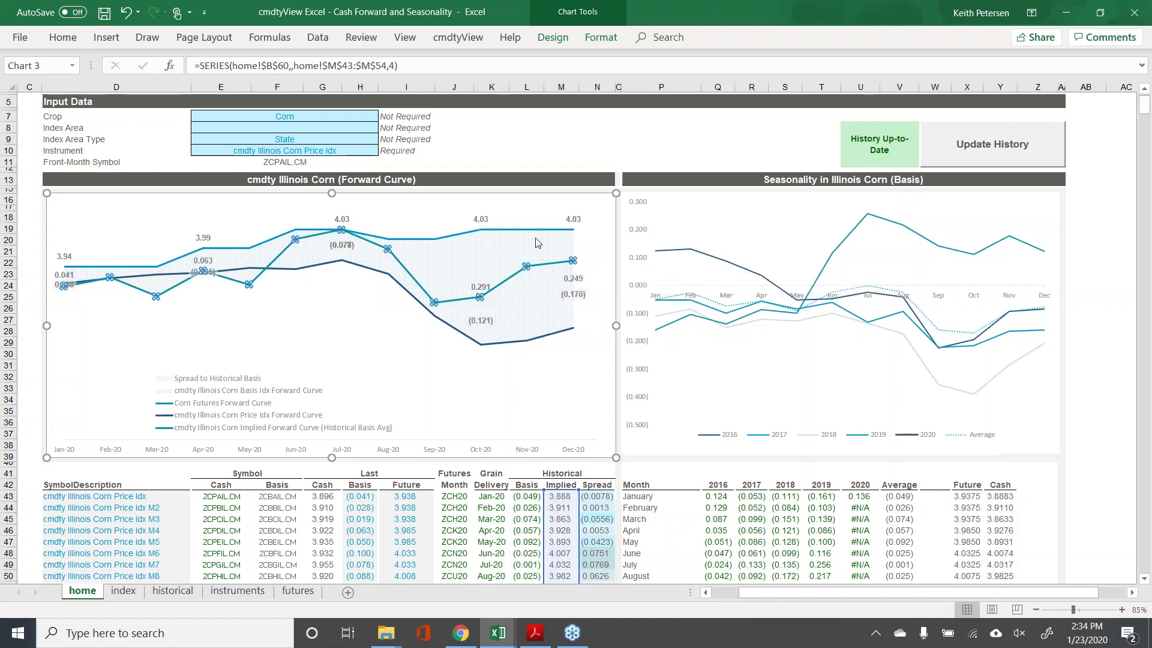
click(528, 170)
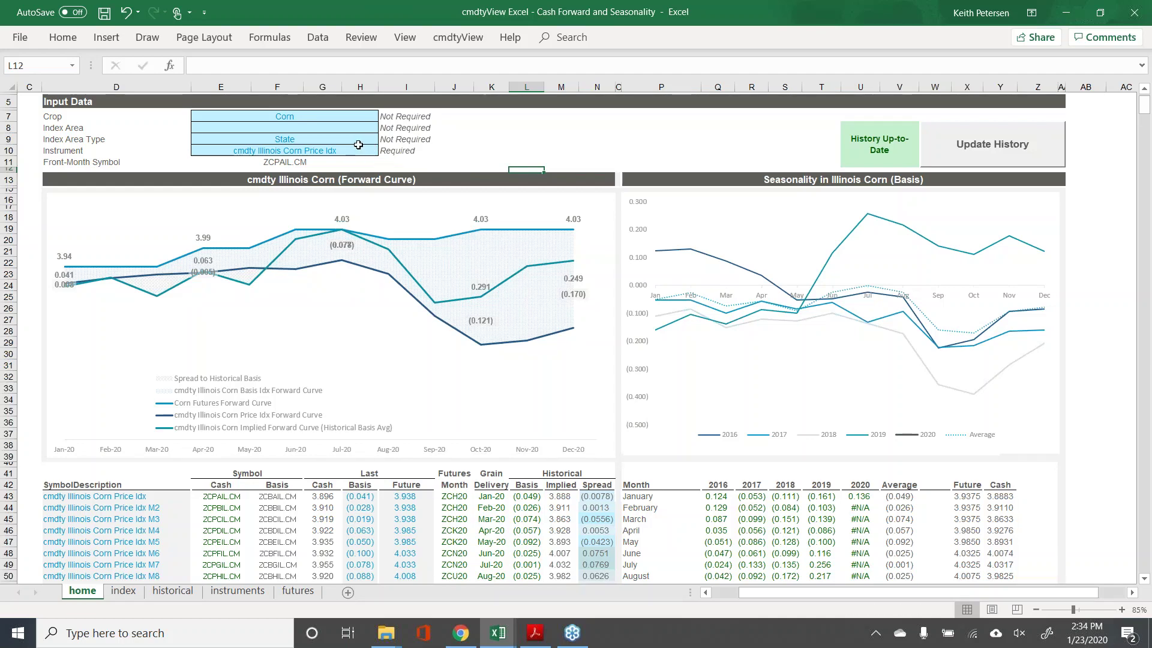
mouse_move(445, 241)
- Change the Instrument in the Input Data to cmdty Iowa Corn Price Idx
click(366, 150)
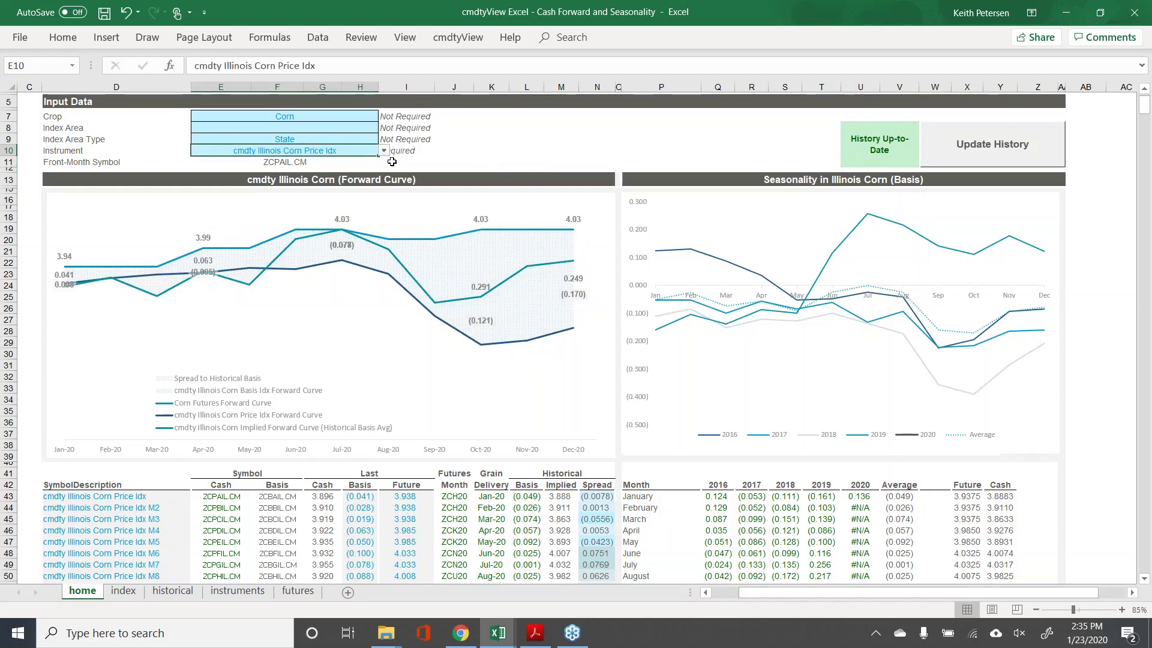
click(384, 151)
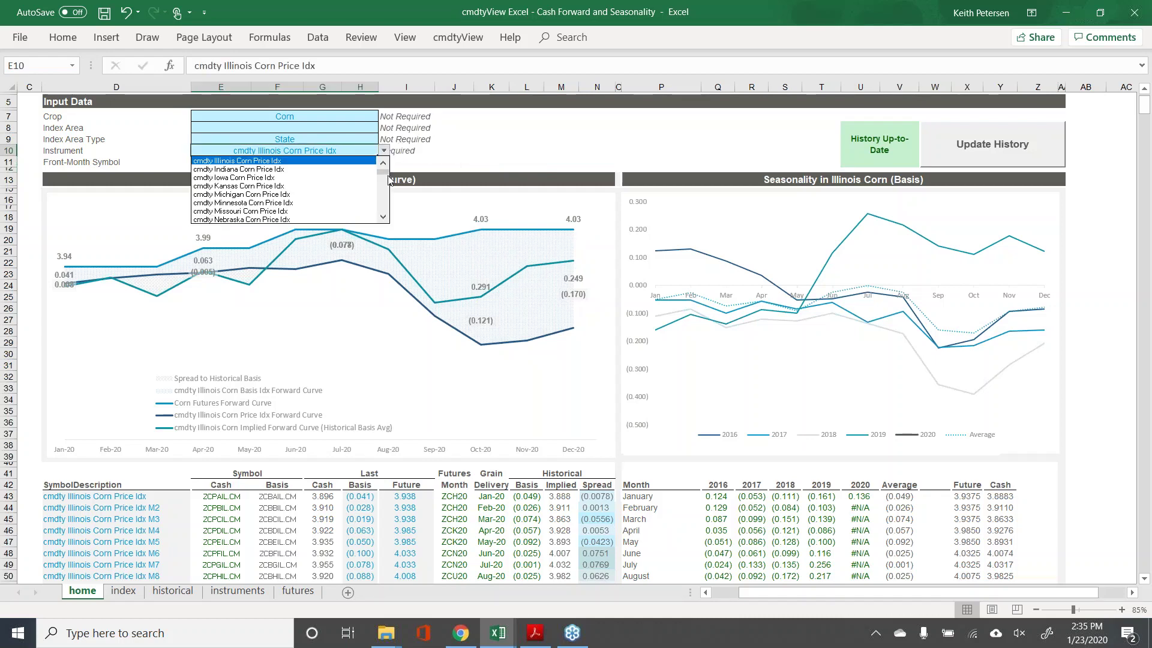
scroll(385, 190, down, 3)
scroll(386, 174, up, 3)
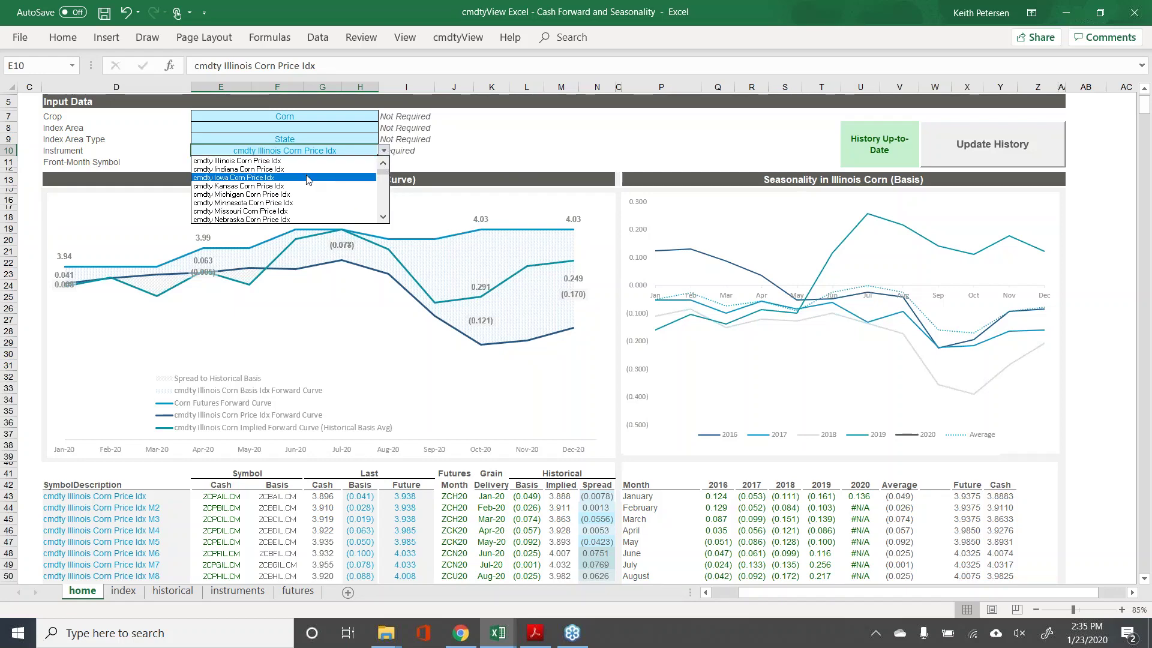
click(330, 178)
click(468, 157)
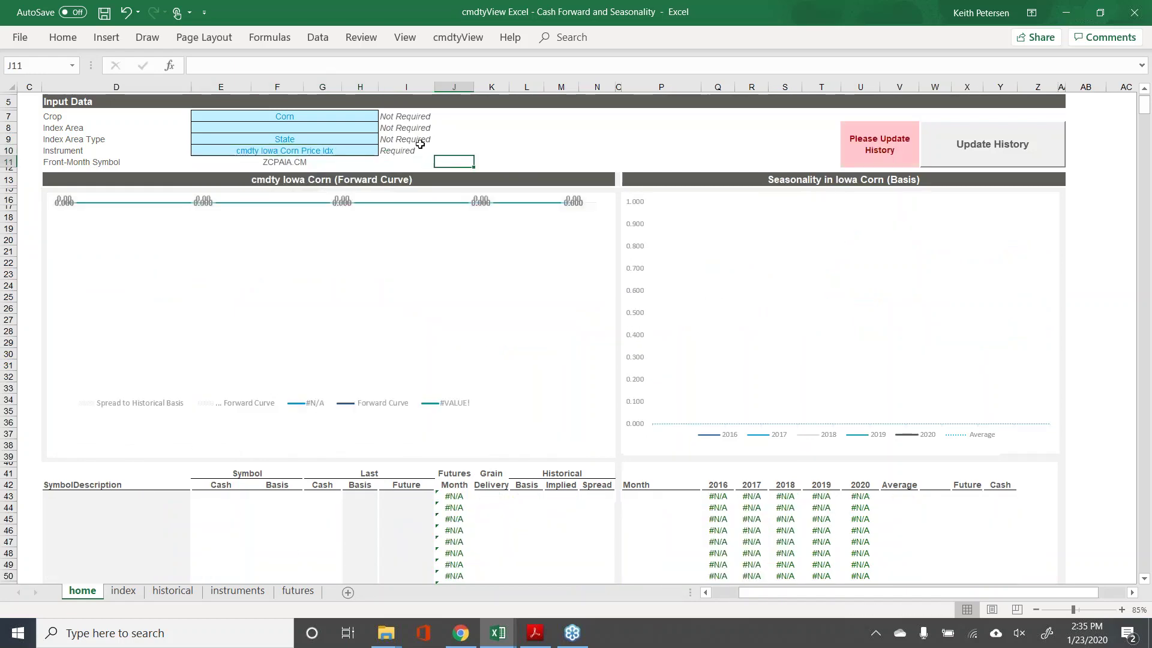
- Update the history for the Iowa corn instrument and inspect the 2019 series in the seasonality chart
click(1041, 156)
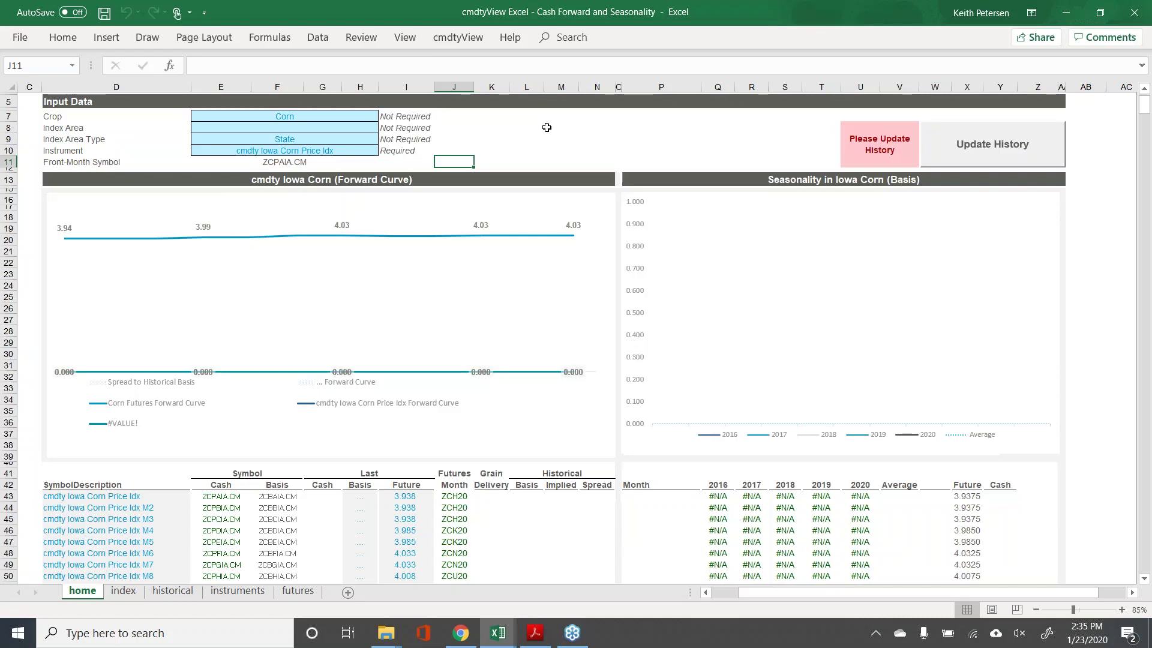
click(546, 127)
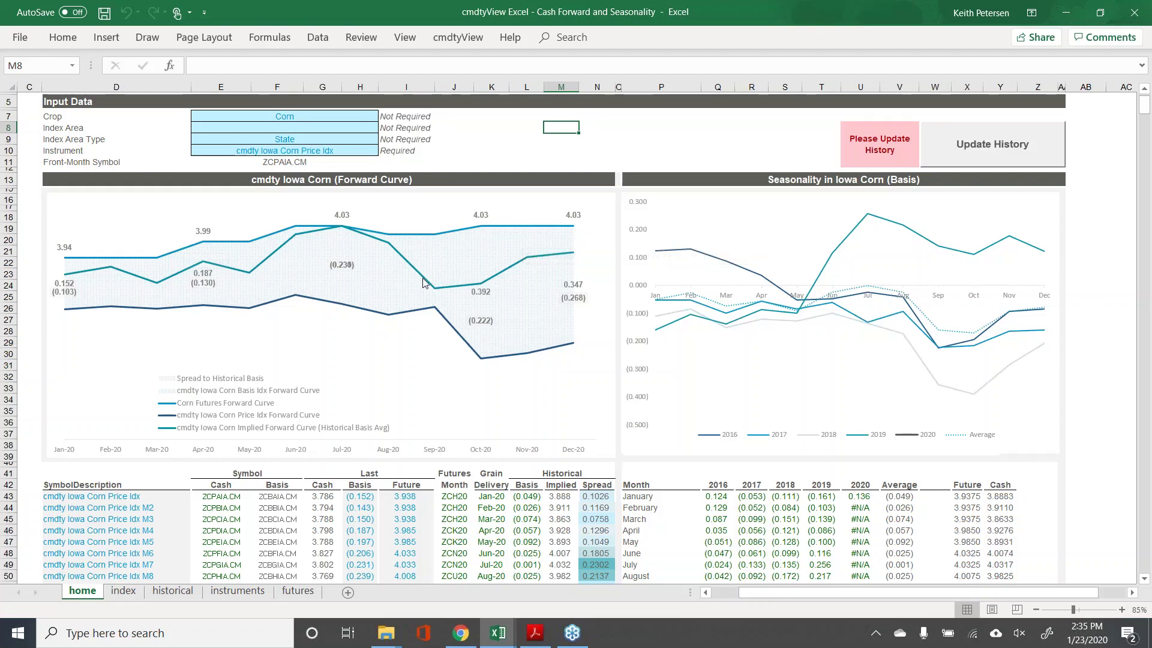
mouse_move(423, 281)
click(958, 151)
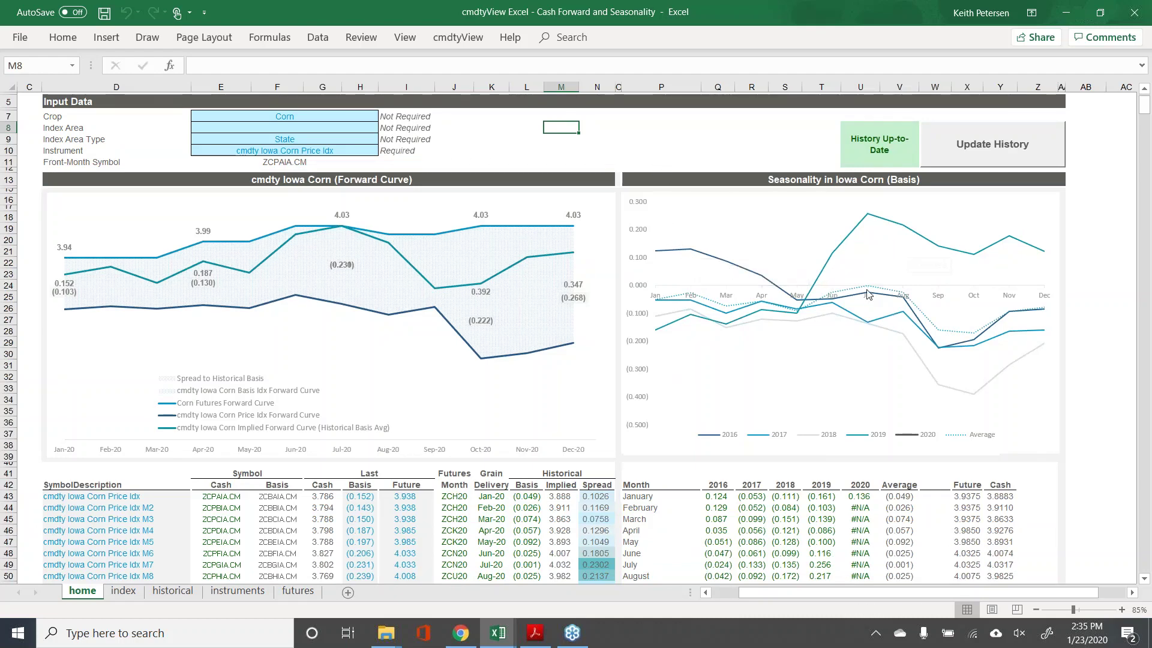
click(862, 225)
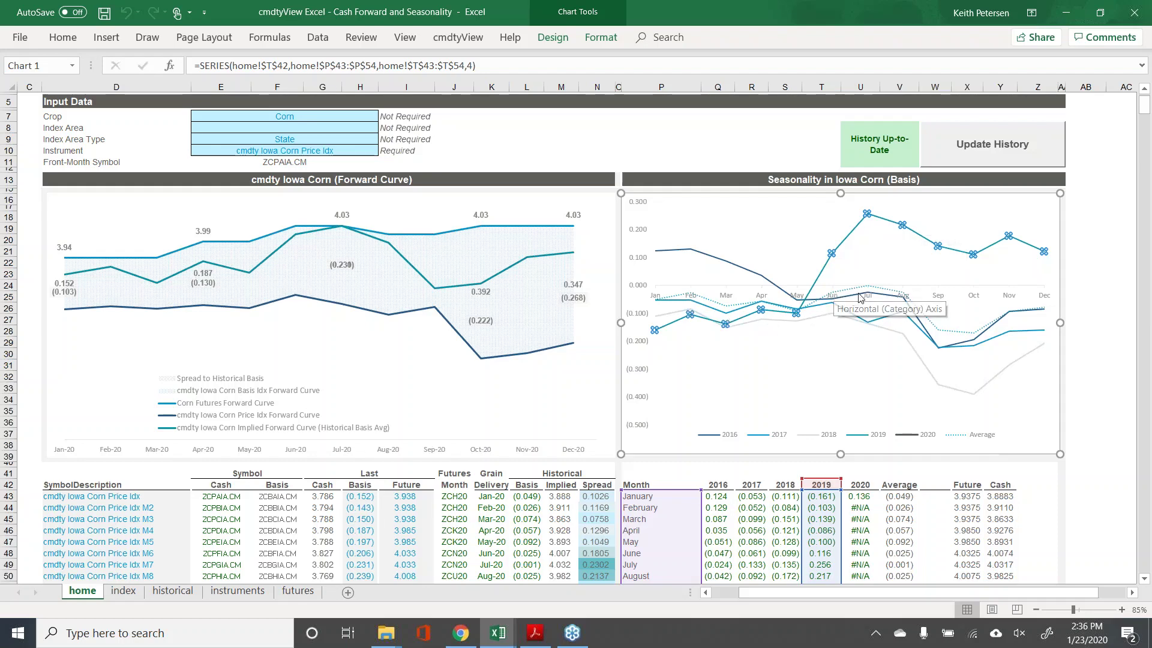
click(1084, 227)
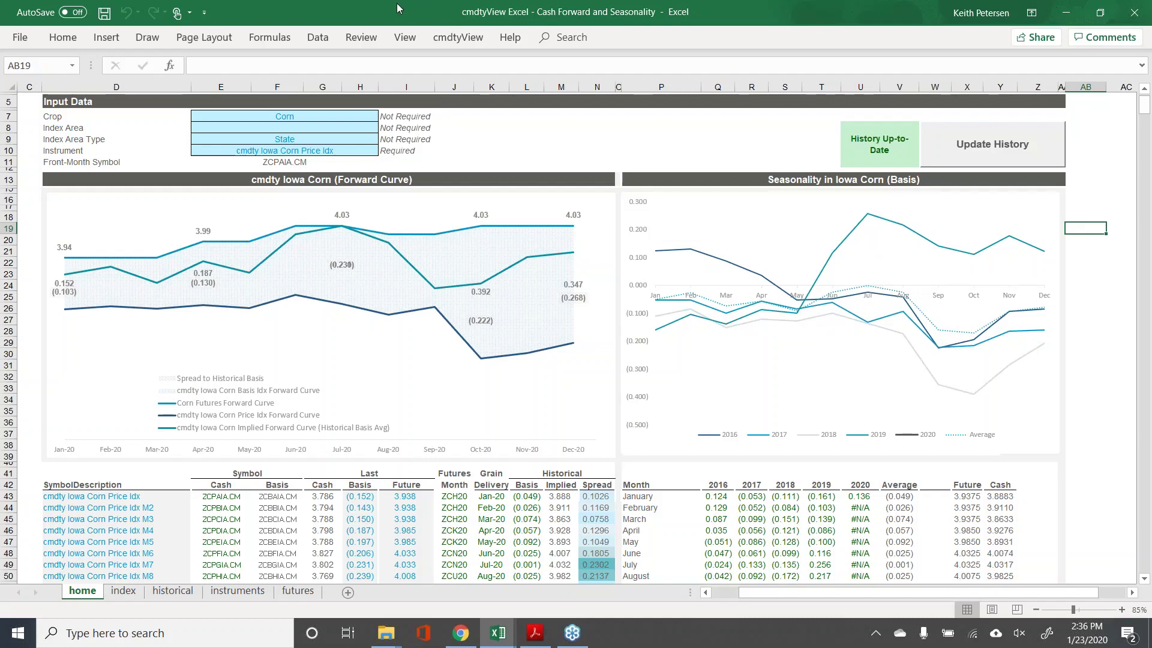
- Review the available Crop choices in the Input Data without changing the selection
click(349, 114)
click(384, 118)
click(371, 117)
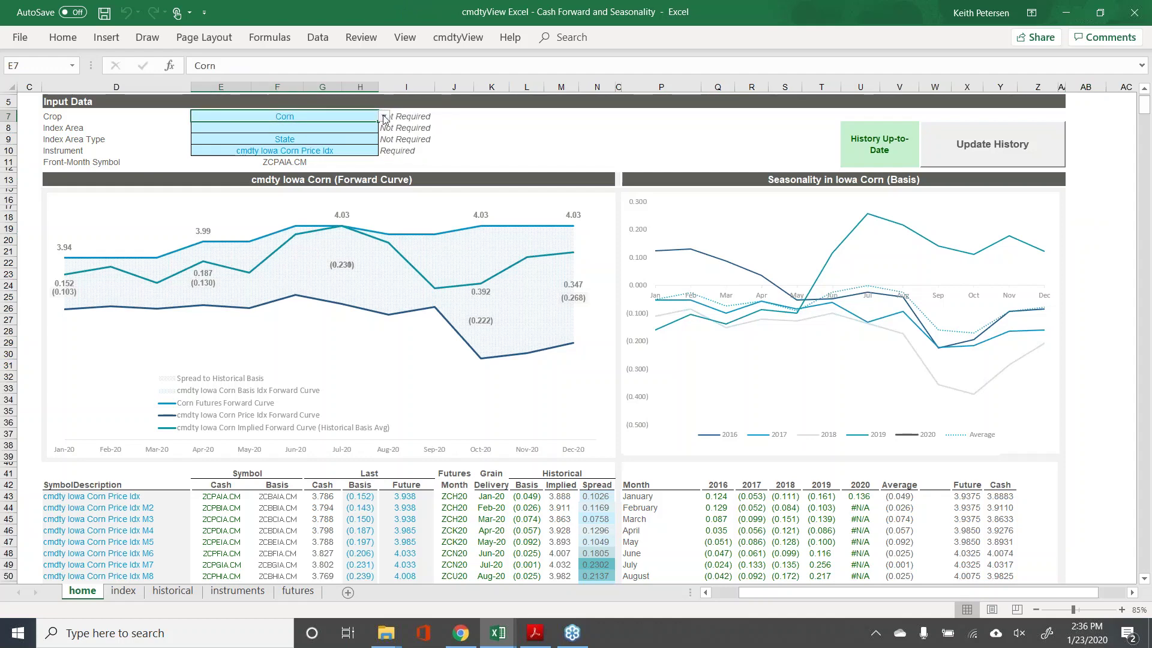
click(384, 117)
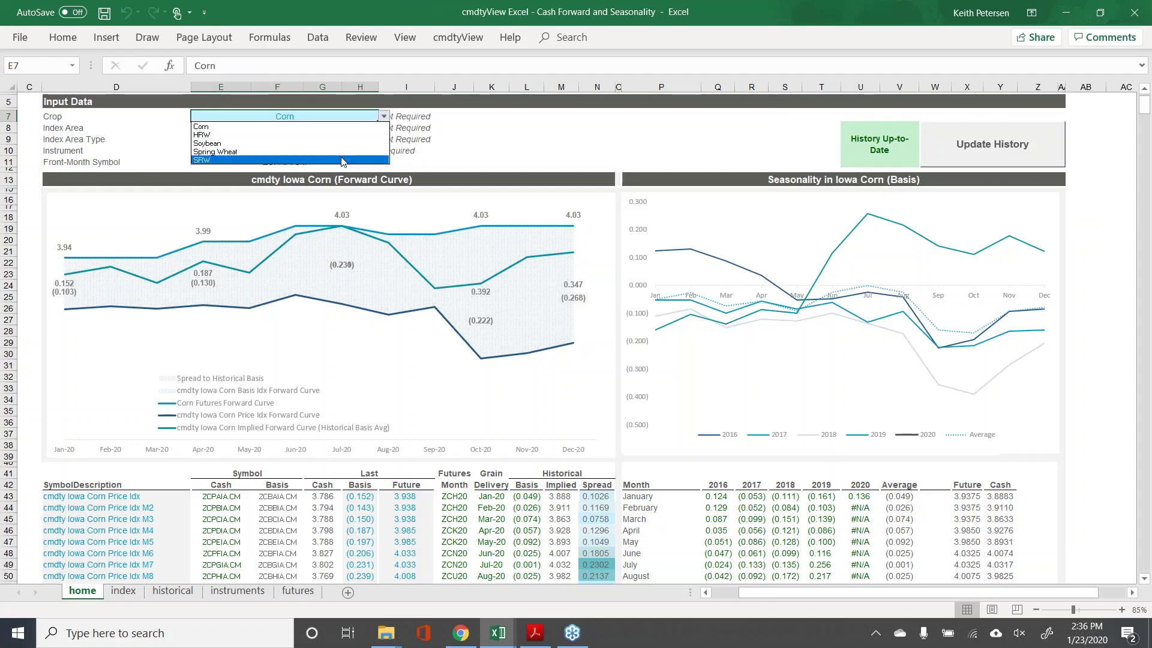
key(Escape)
- Review the Index Area Type choices, keep State selected, and check the Instrument cell and its Required note
click(368, 141)
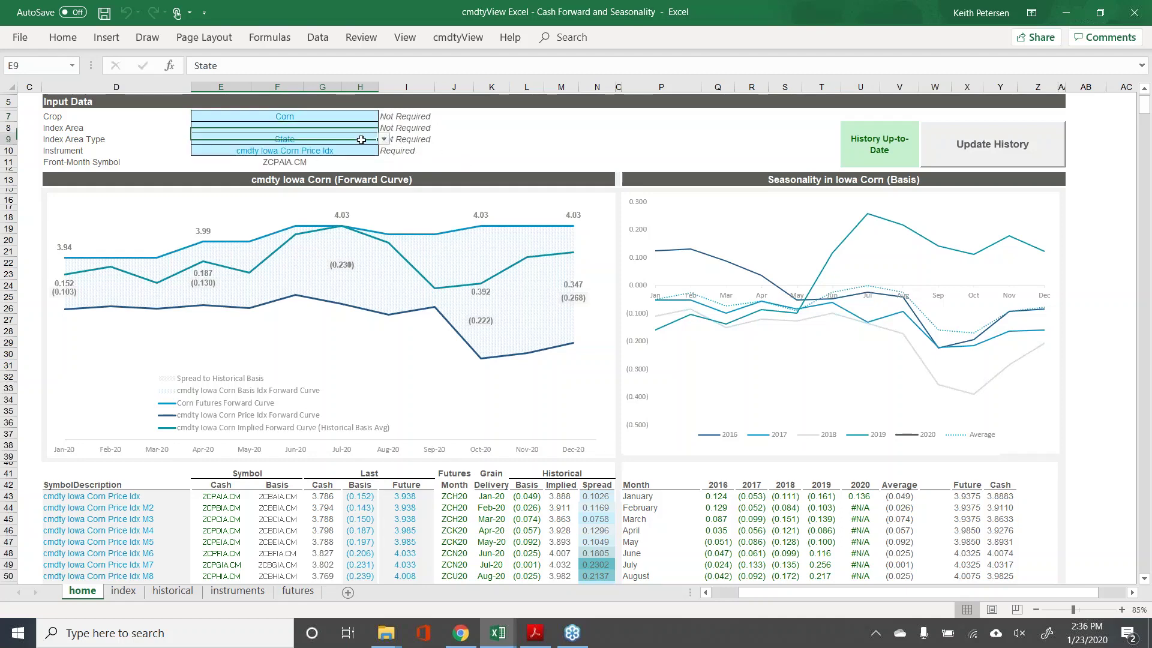
click(384, 139)
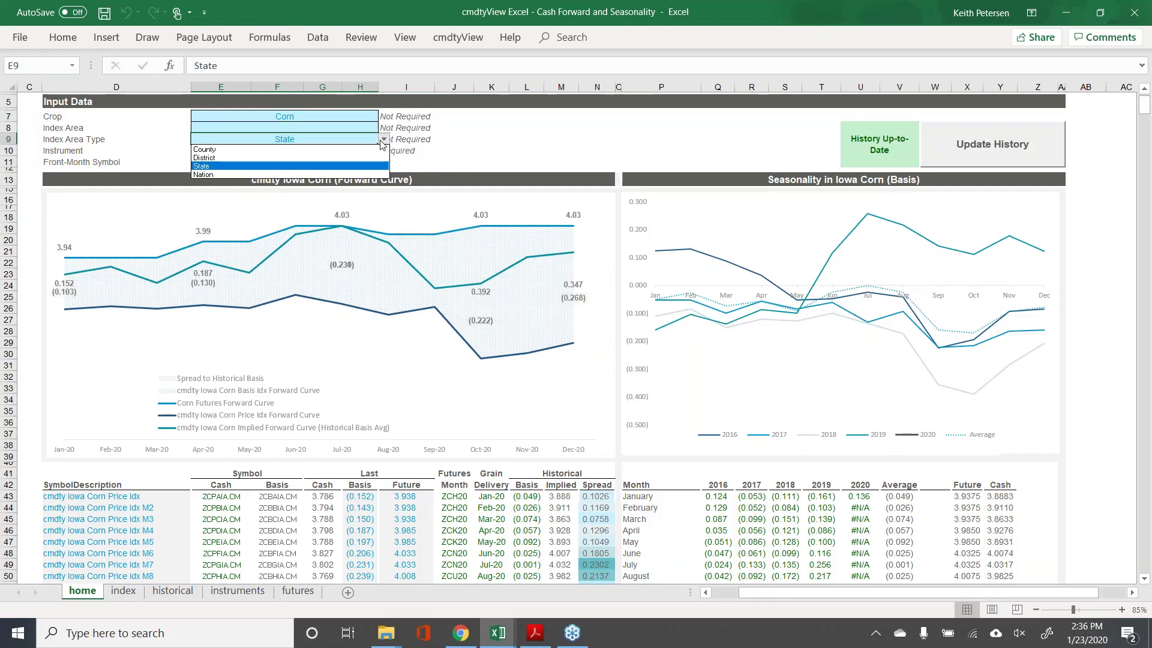
click(356, 168)
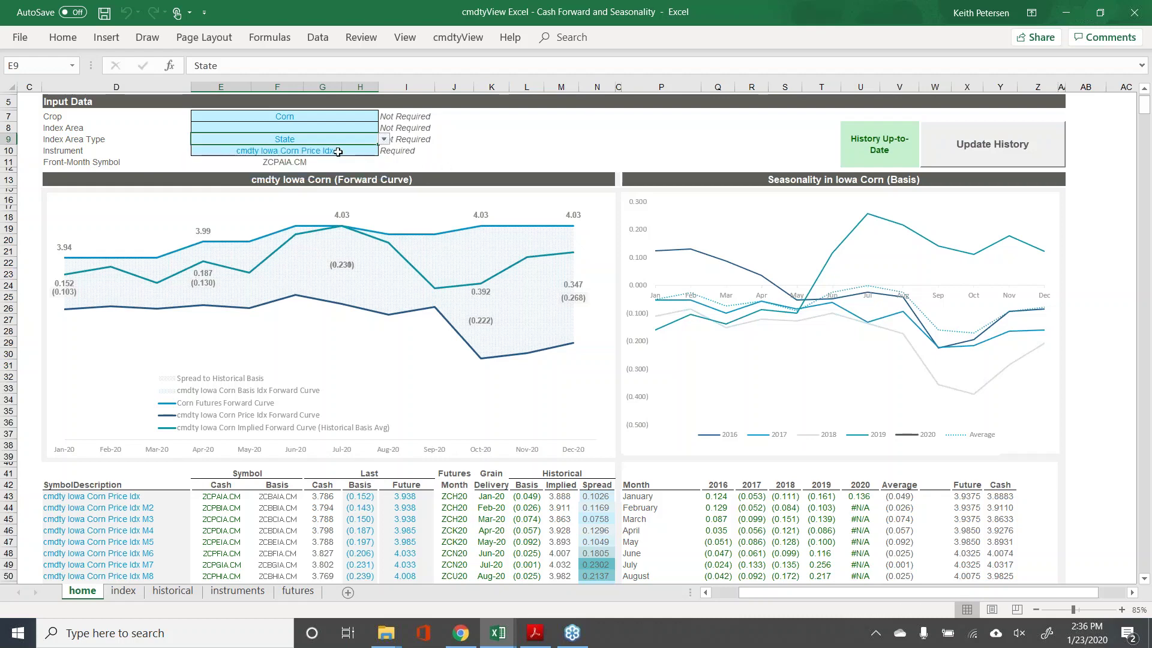
click(339, 152)
click(424, 151)
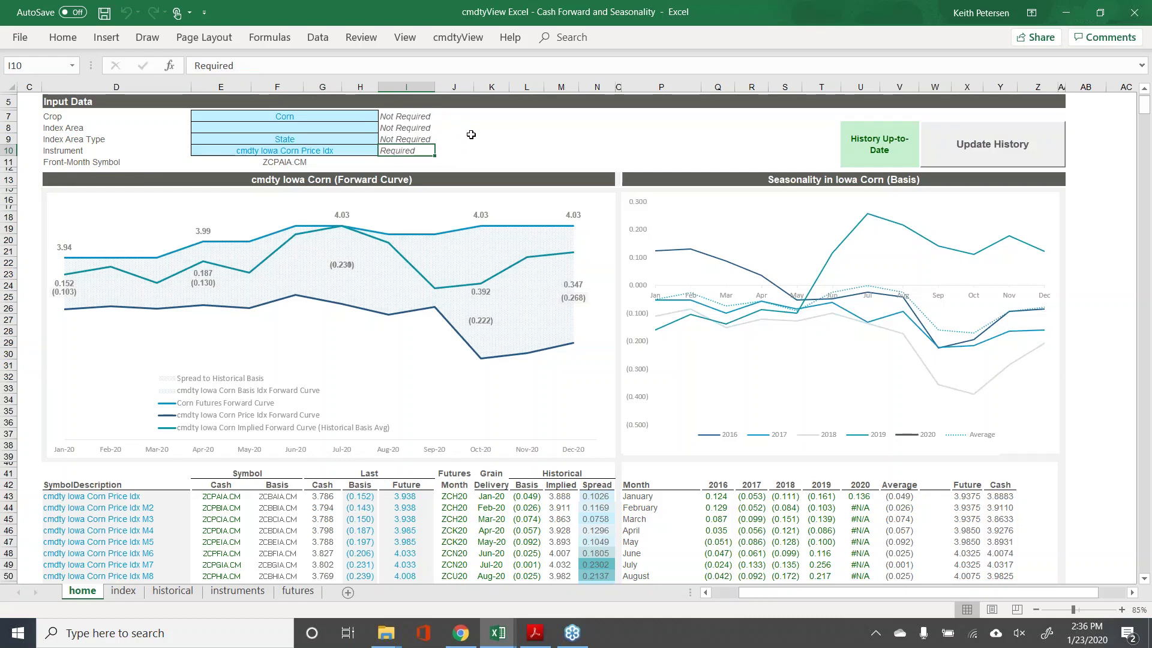
- Switch to the cmdtyView Excel - Scrap Metal Template workbook, maximize its window, and select the Product header of the Copper & Brass Products table
key(alt+Tab)
key(alt+Tab)
key(alt+Tab)
key(alt+Tab)
key(alt+Tab)
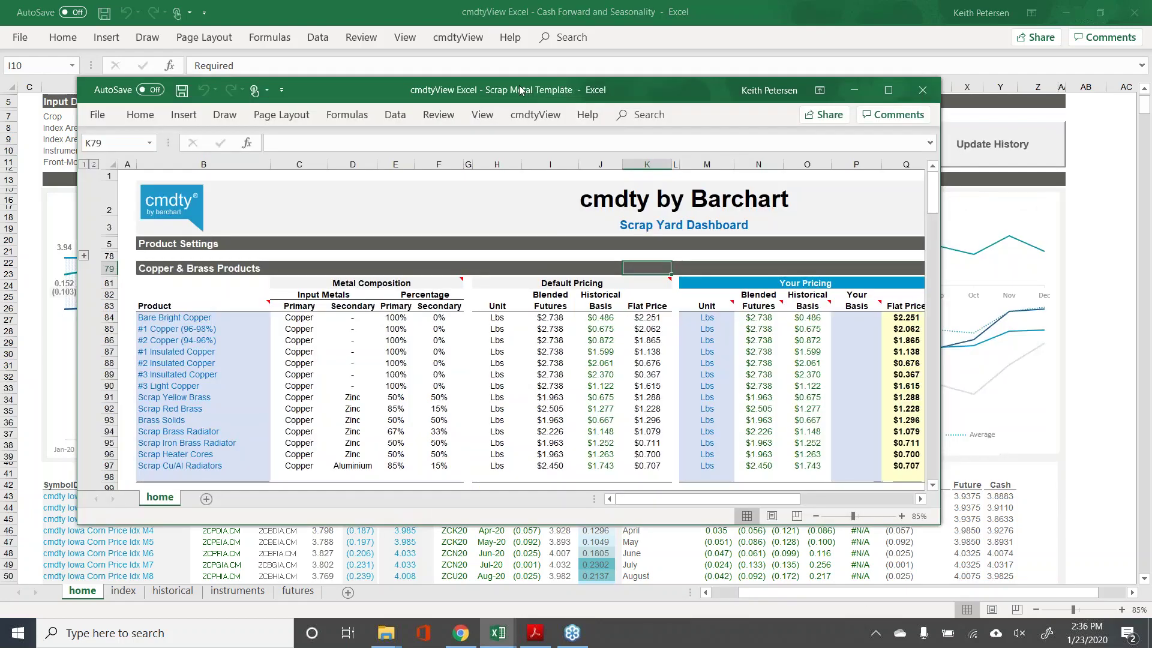
double_click(517, 90)
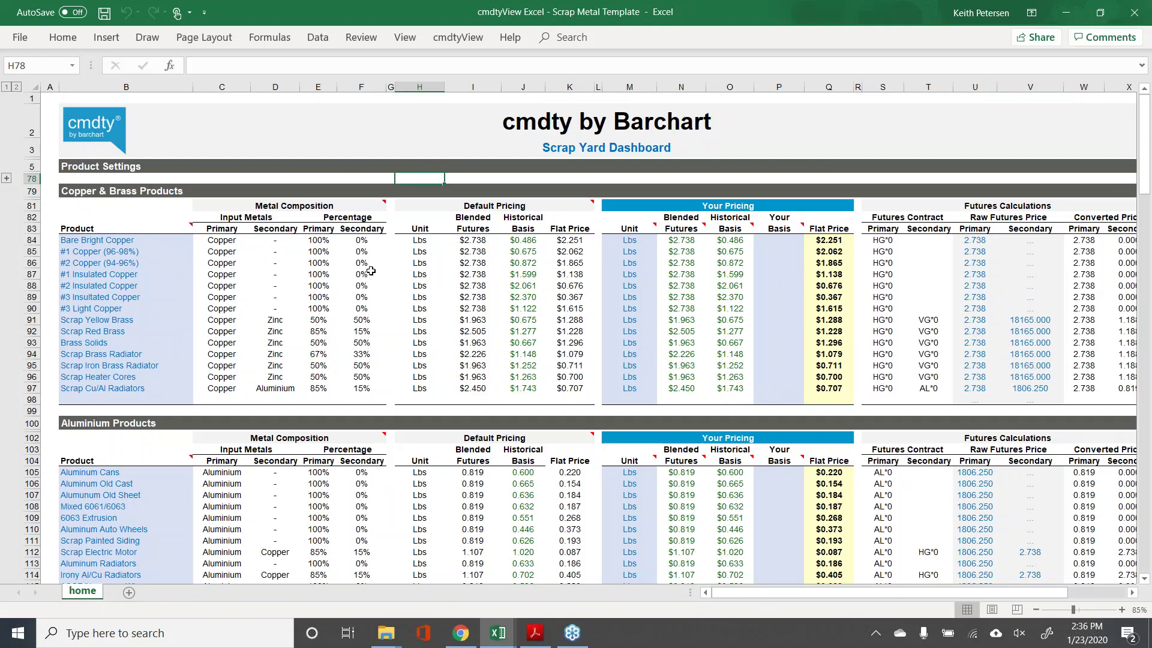
click(180, 250)
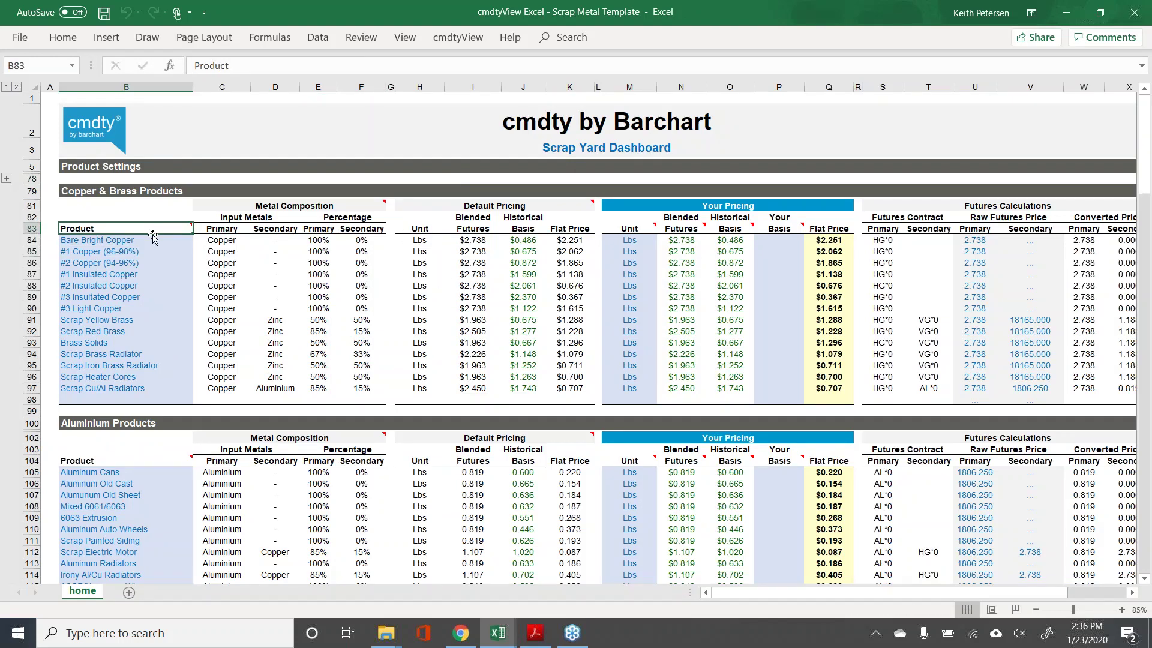
- Examine the Scrap Yellow Brass row's input metals, composition percentages, unit and blended futures formula in the Copper & Brass Products table
click(156, 240)
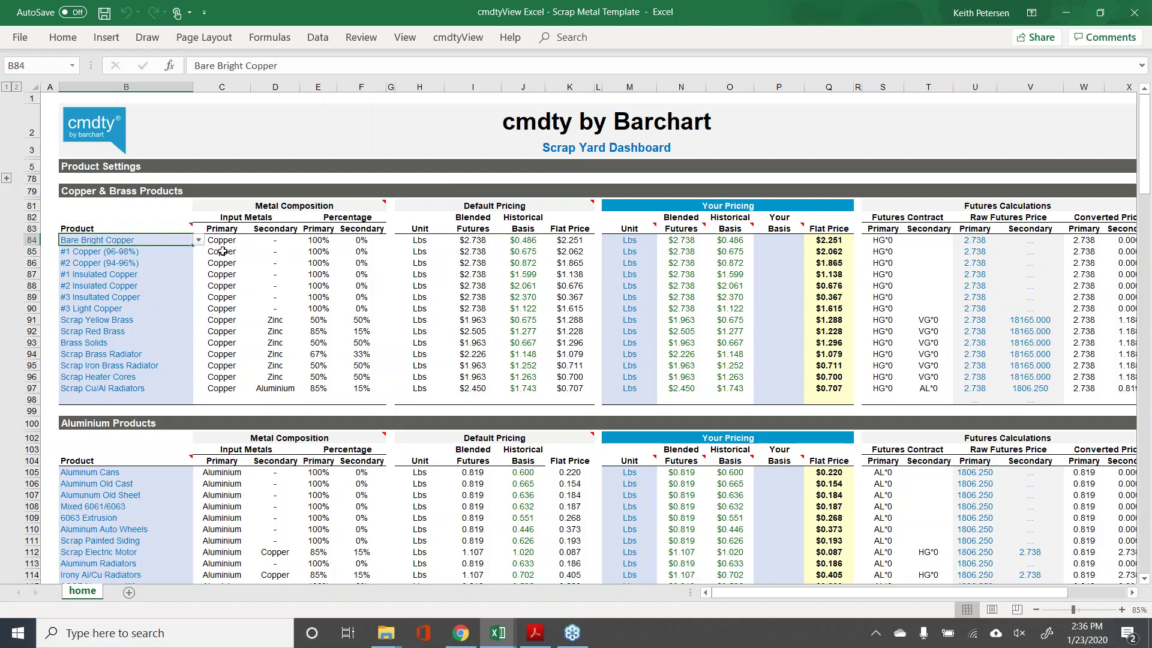
drag(128, 318, 235, 322)
click(234, 321)
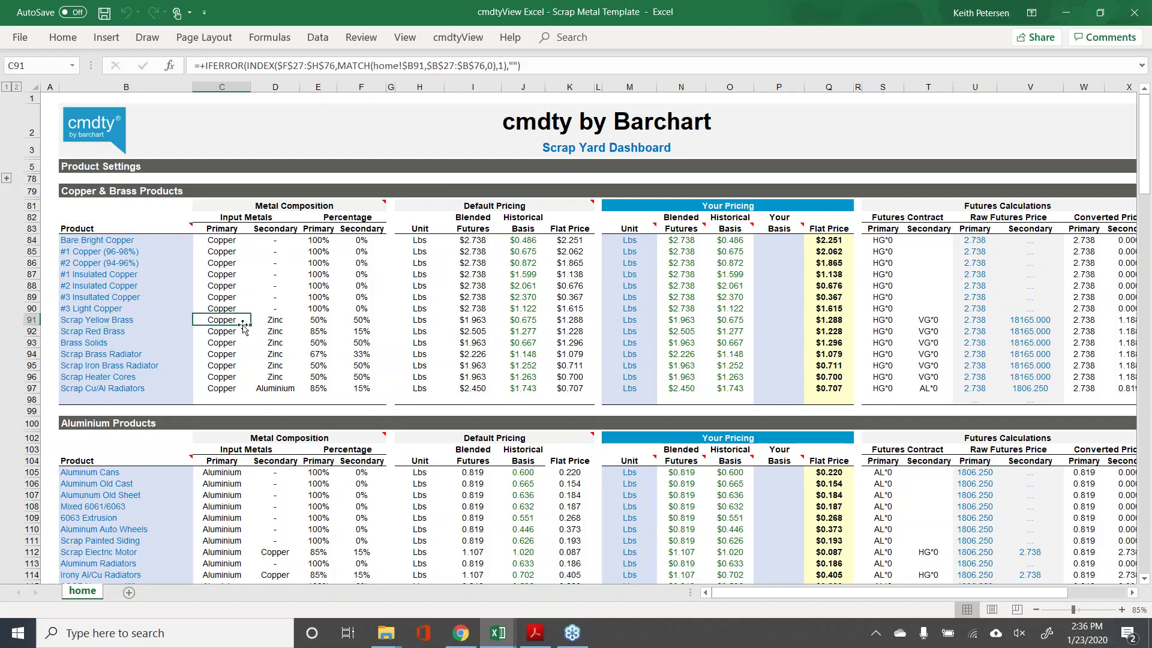
click(283, 324)
click(322, 321)
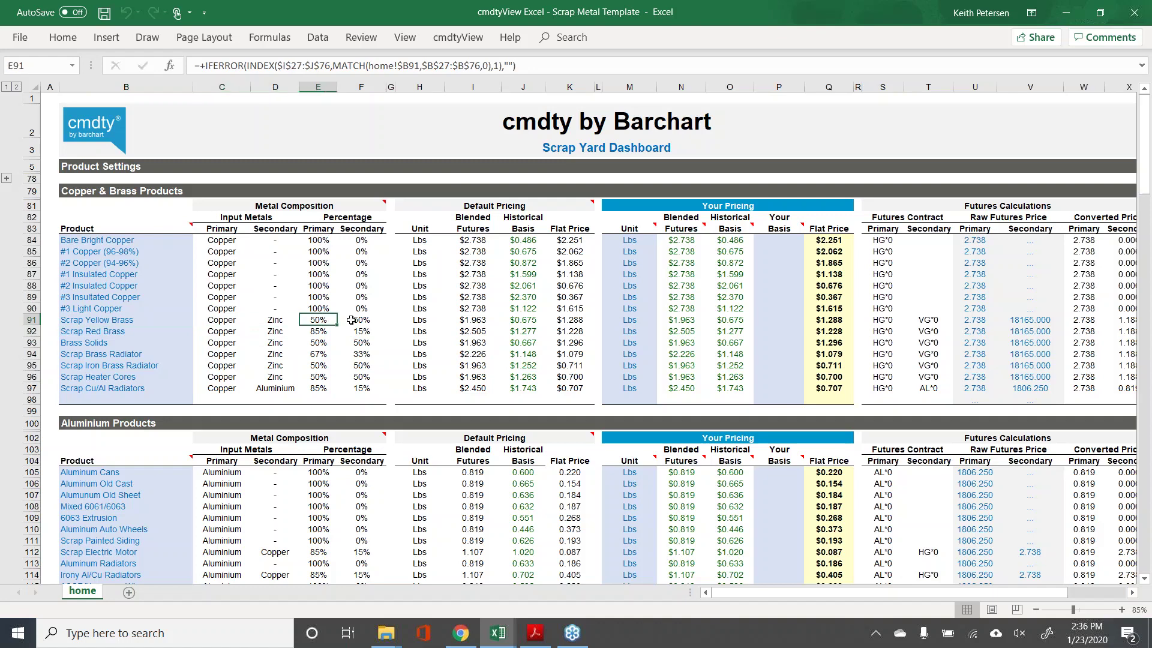
drag(322, 321, 360, 320)
click(420, 320)
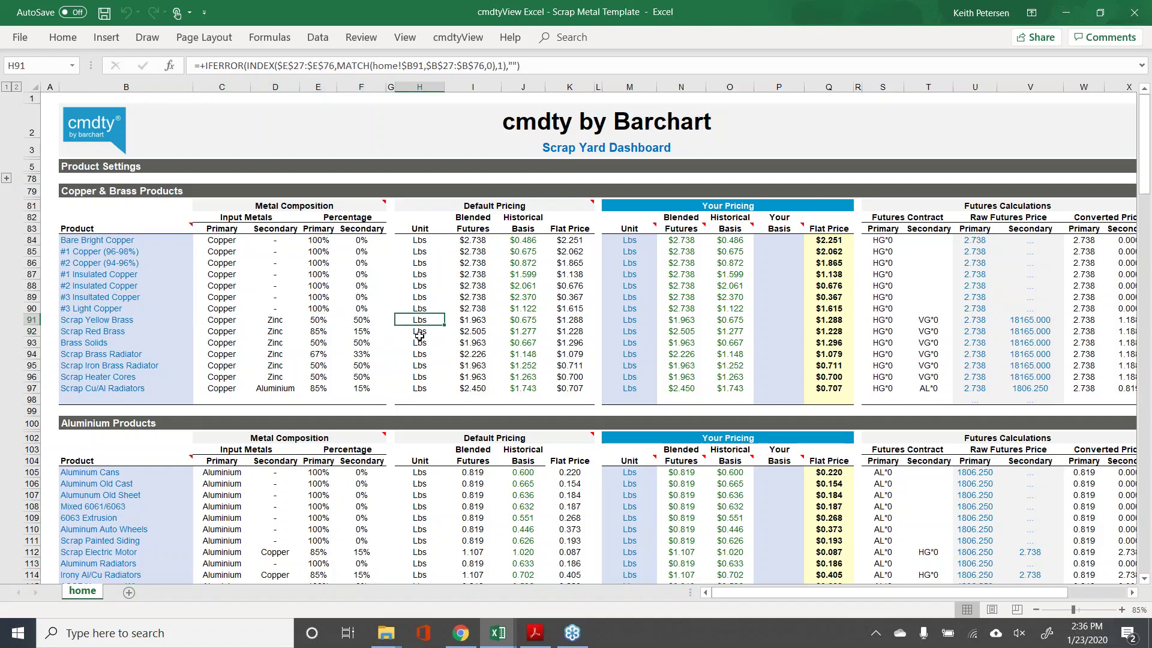
click(474, 321)
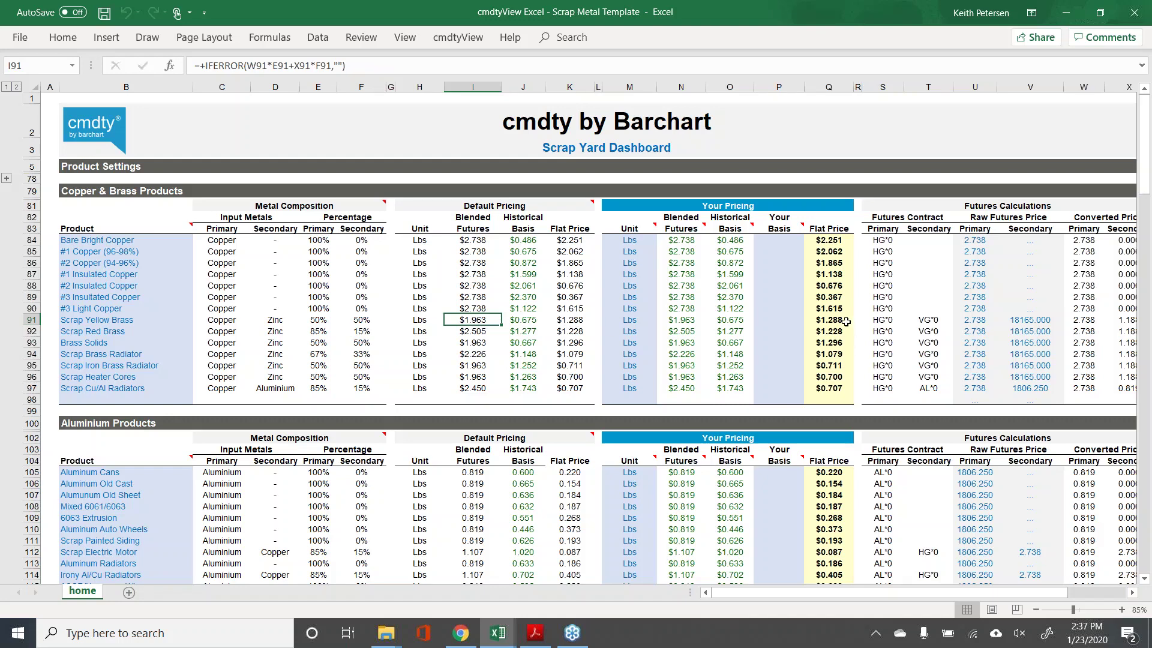
- Set Your Basis for Scrap Yellow Brass to 0.75 and check the formula of its Flat Price under Your Pricing
click(814, 320)
click(791, 320)
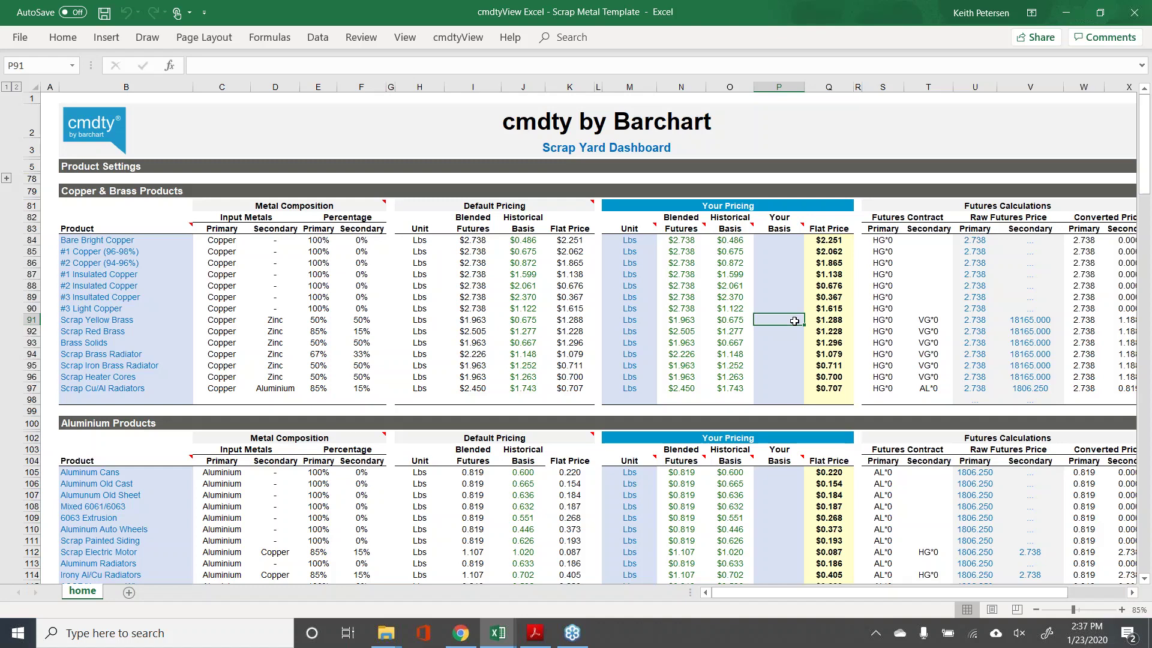
text(7)
key(BackSpace)
key(BackSpace)
text(.75)
key(Return)
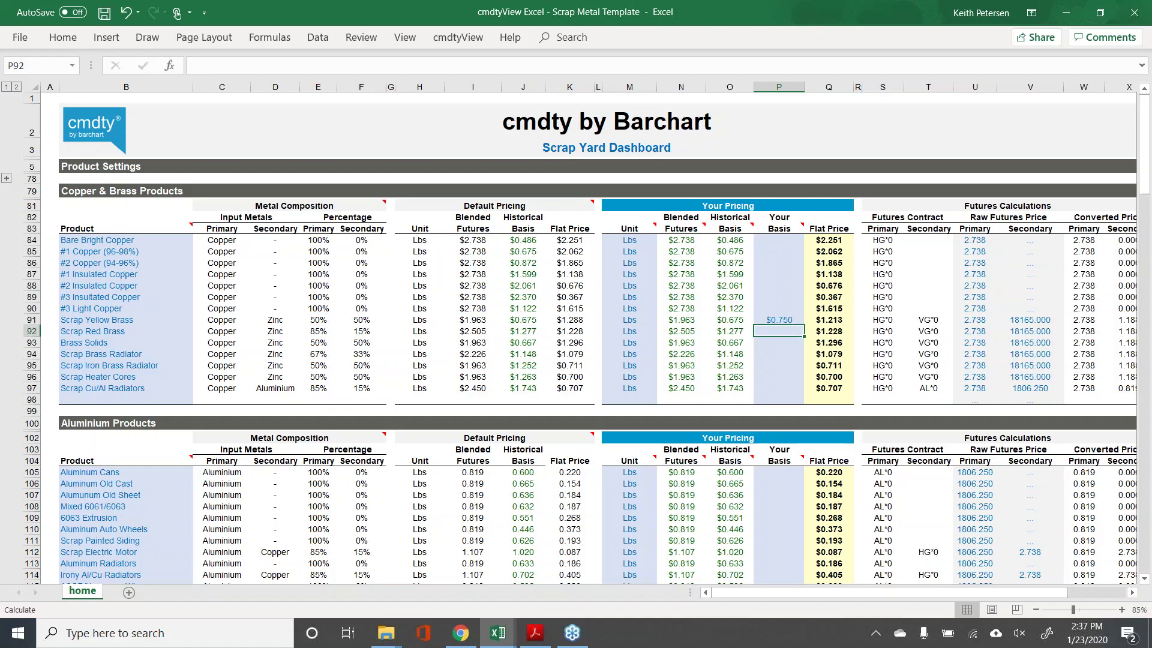
click(841, 320)
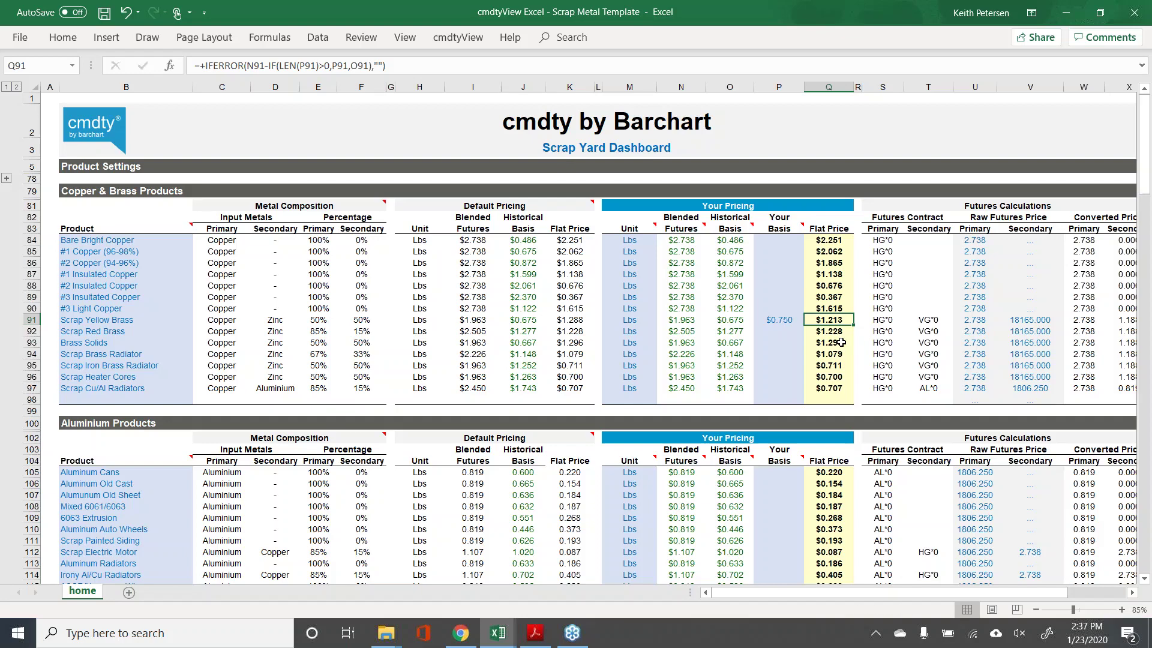
- Examine the blended futures and historical basis formulas for brass, and review the Aluminium and the Steel, Lead and Zinc product tables
click(481, 352)
scroll(482, 353, down, 2)
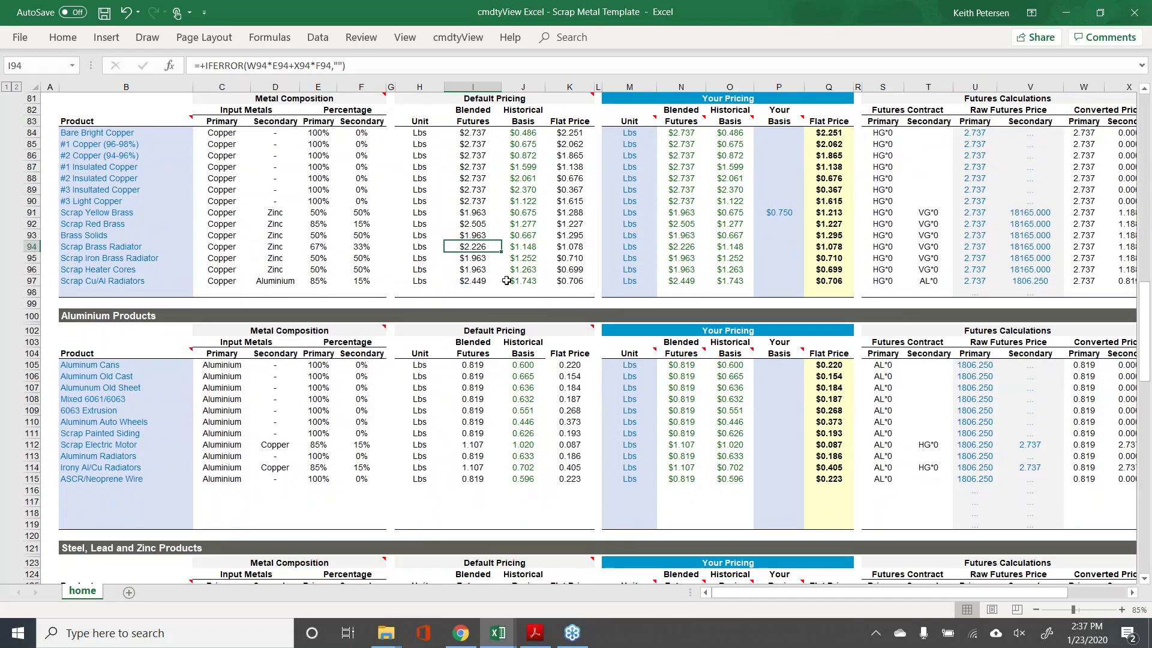
click(543, 233)
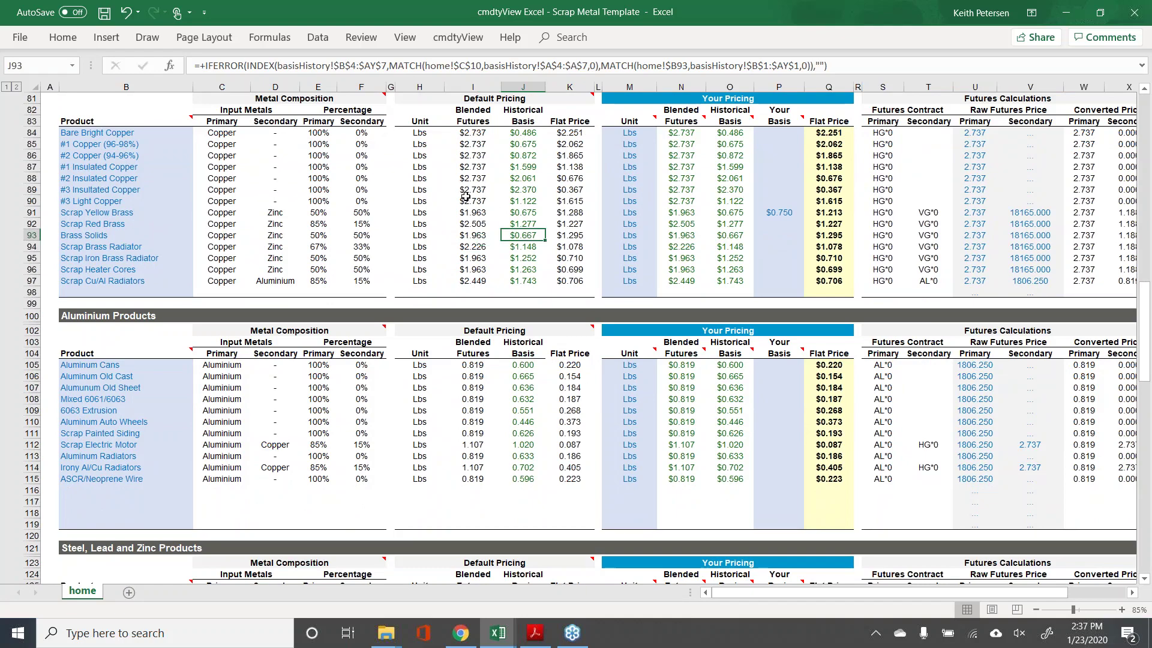
scroll(356, 236, down, 2)
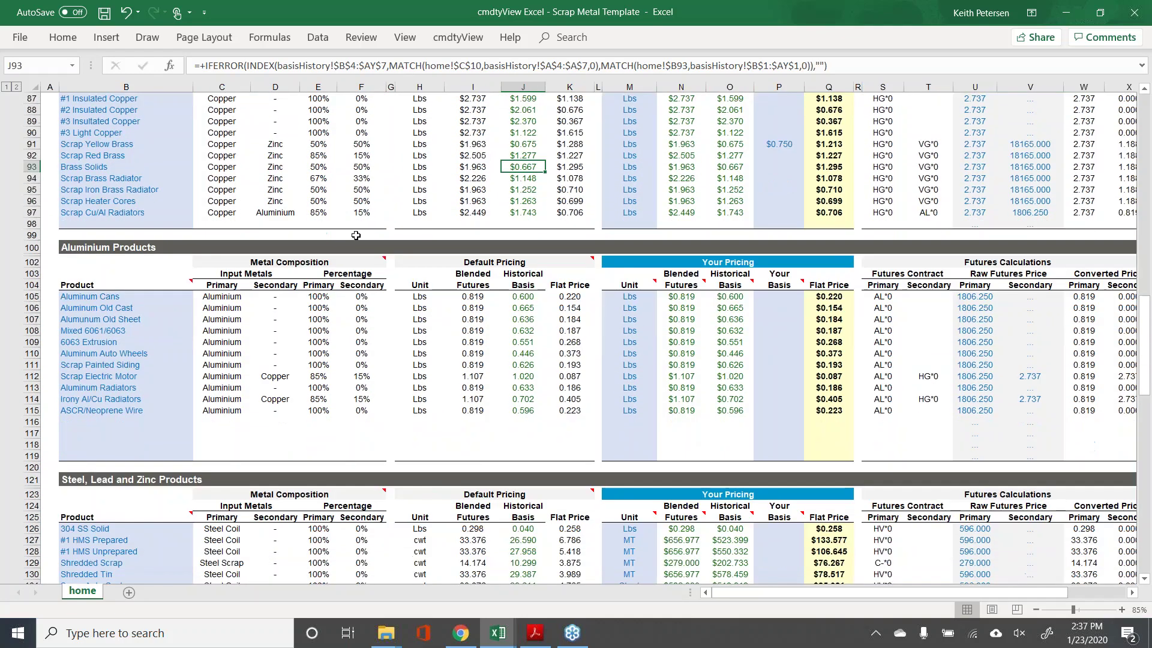
scroll(140, 324, down, 3)
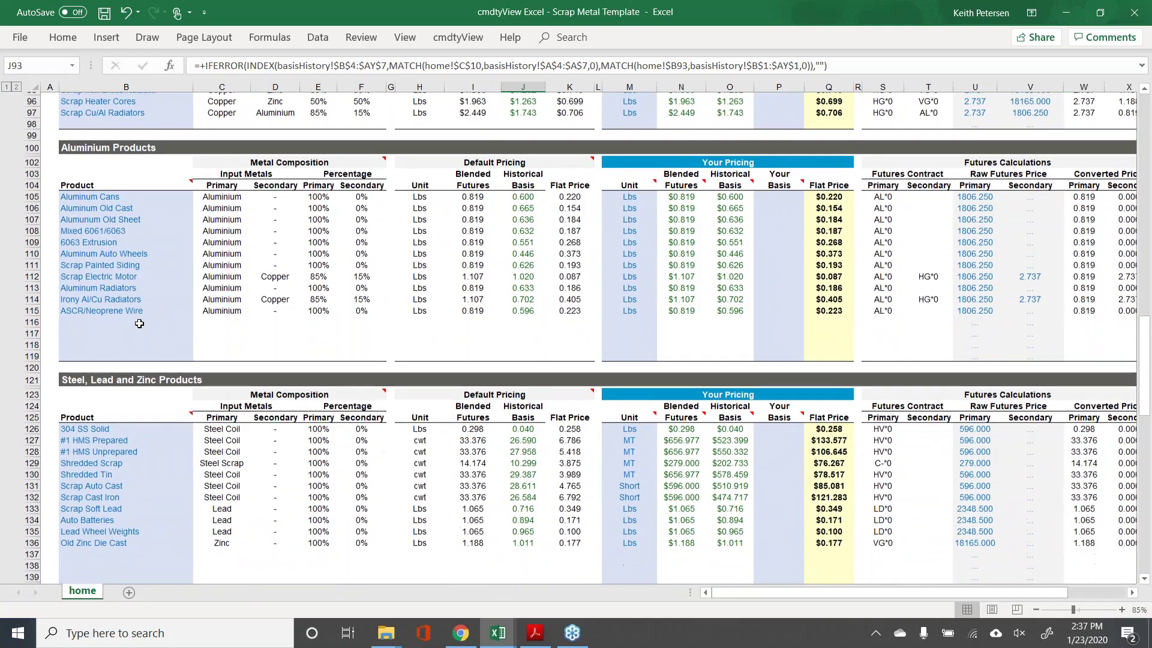
scroll(150, 333, down, 1)
scroll(249, 311, up, 1)
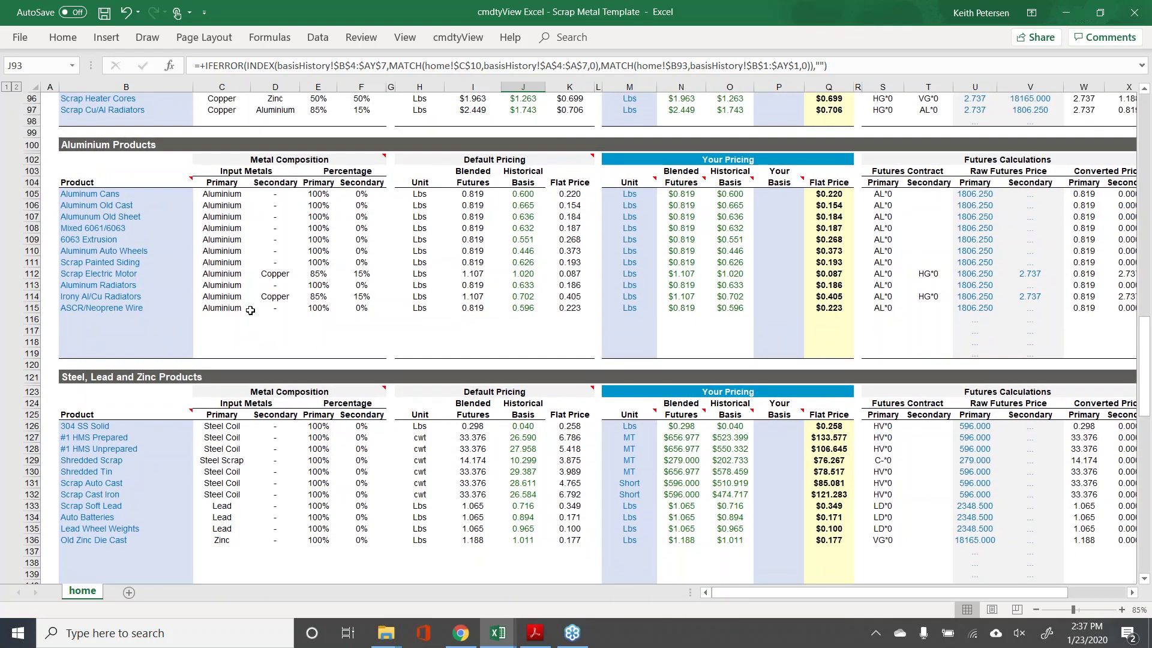
scroll(251, 310, up, 3)
scroll(255, 318, down, 3)
scroll(260, 325, up, 8)
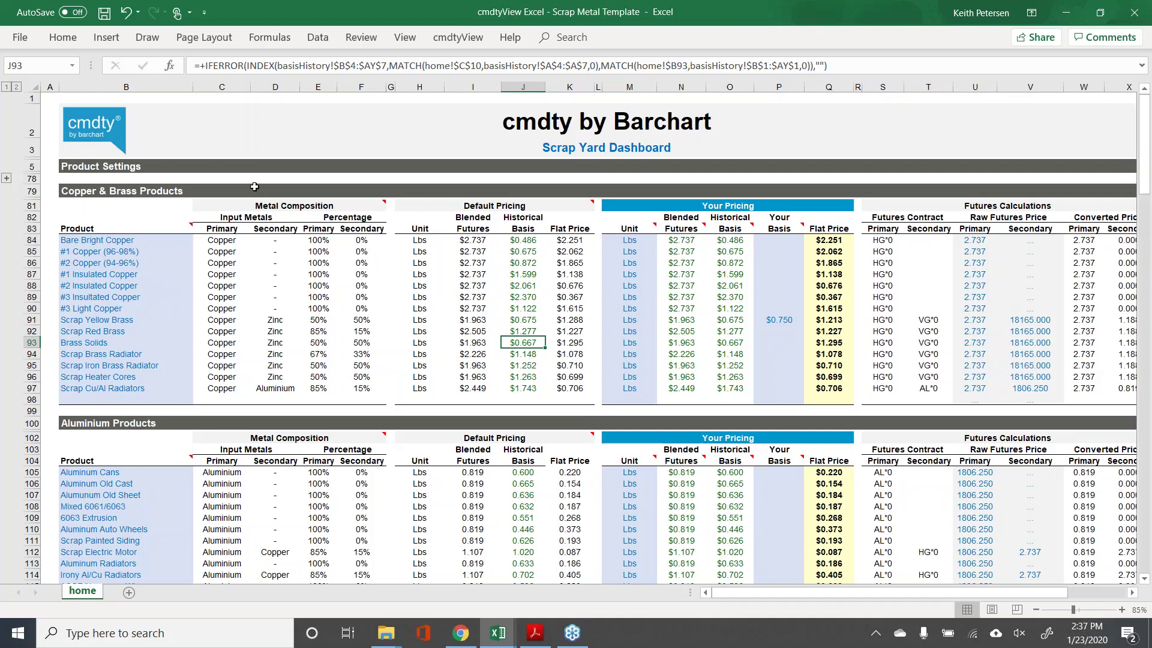
click(240, 114)
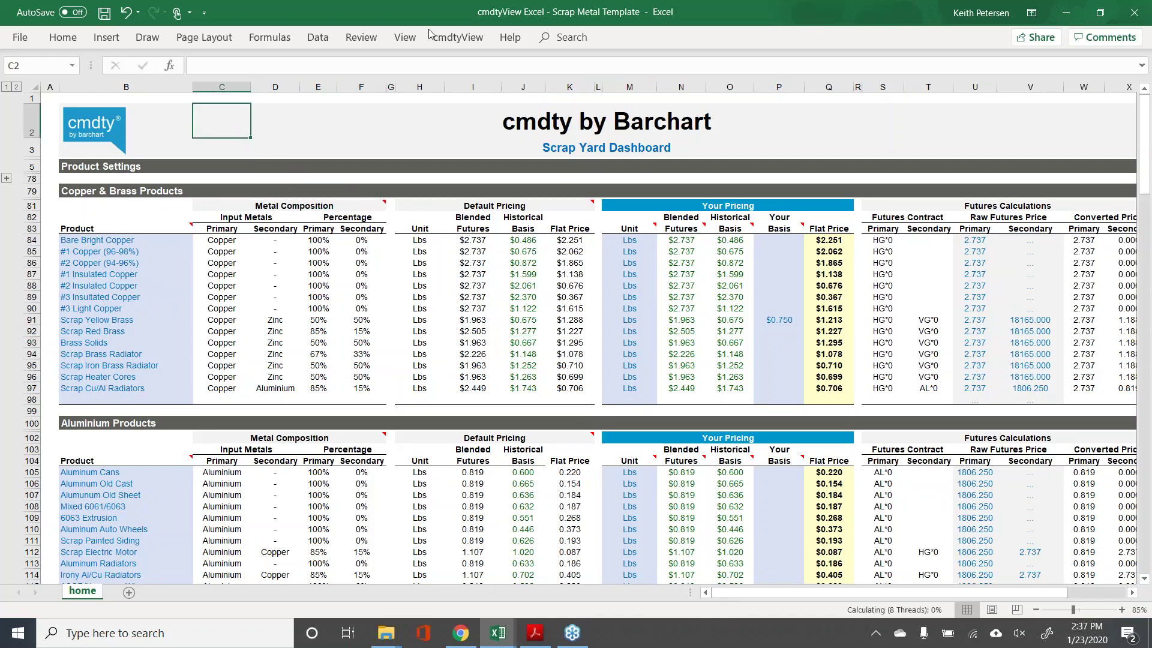